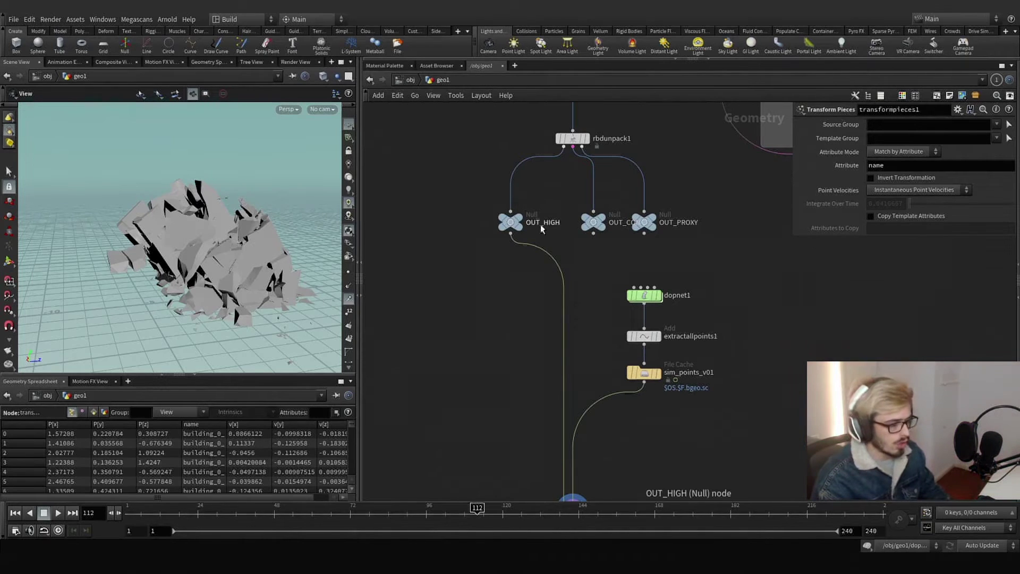
Display the OUT_HIGH null's geometry in the viewport
{"action": "left_click_drag", "start_coordinate": [547, 195], "coordinate": [475, 255]}
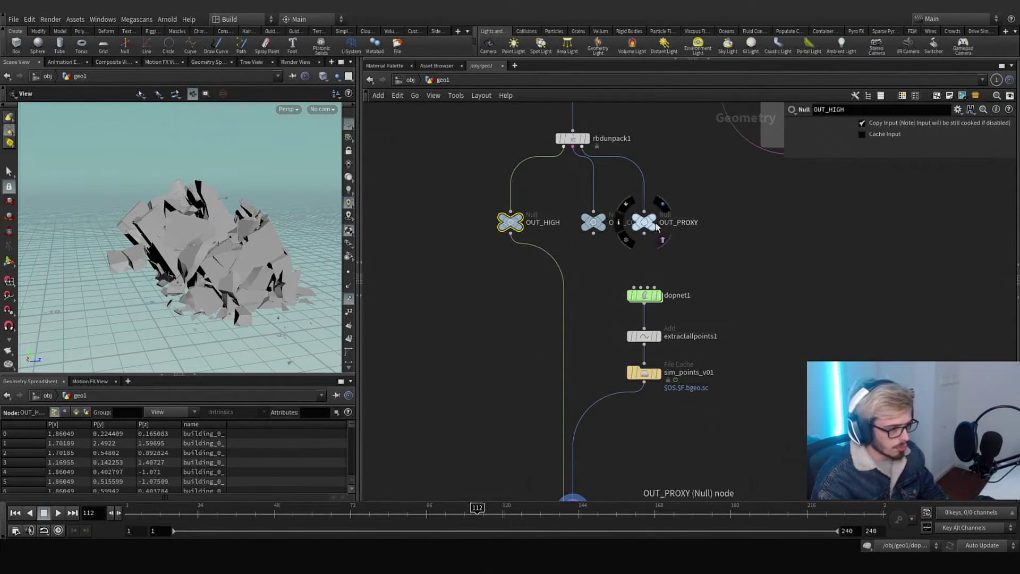
{"action": "left_click_drag", "start_coordinate": [563, 271], "coordinate": [518, 243]}
{"action": "mouse_move", "coordinate": [186, 249]}
{"action": "left_mouse_down"}
{"action": "mouse_move", "coordinate": [148, 250]}
{"action": "mouse_move", "coordinate": [171, 242]}
{"action": "mouse_move", "coordinate": [179, 207]}
{"action": "mouse_move", "coordinate": [198, 253]}
{"action": "left_mouse_up"}
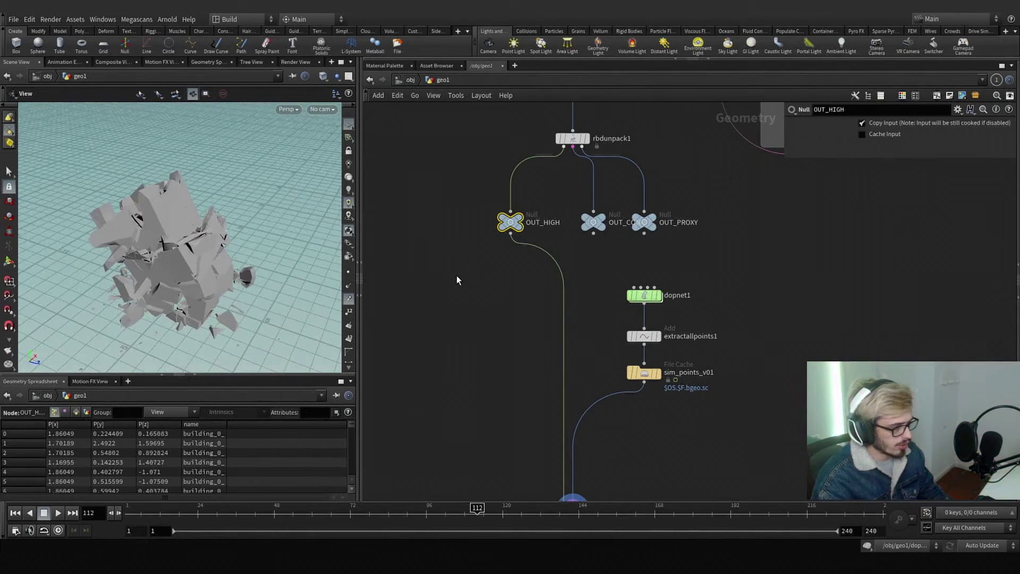
{"action": "middle_click_drag", "start_coordinate": [478, 258], "coordinate": [510, 223]}
{"action": "left_click", "coordinate": [552, 189]}
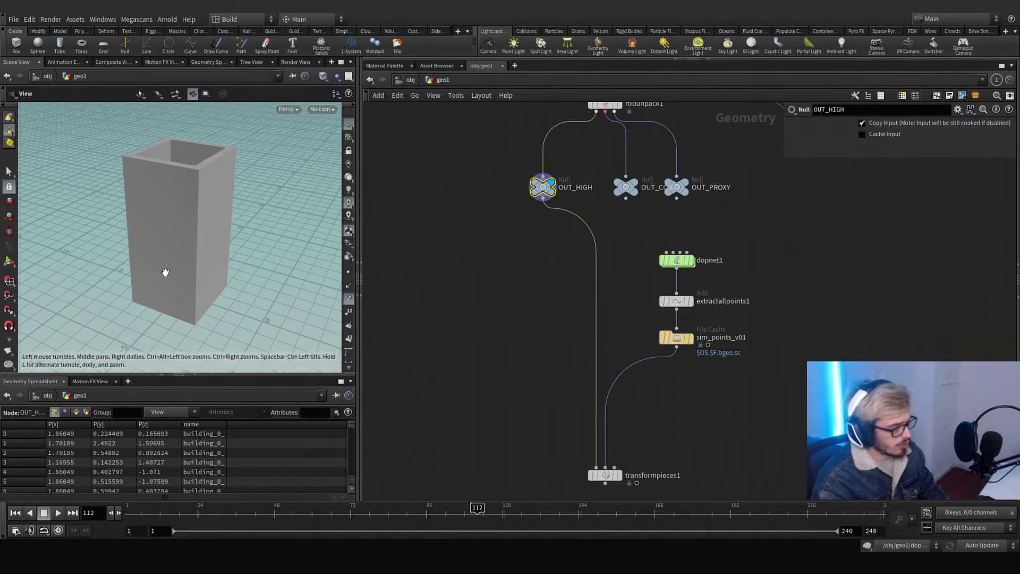
Add an Unpack node connected below OUT_HIGH and display its result
{"action": "key", "text": "Tab"}
{"action": "type", "text": "unp"}
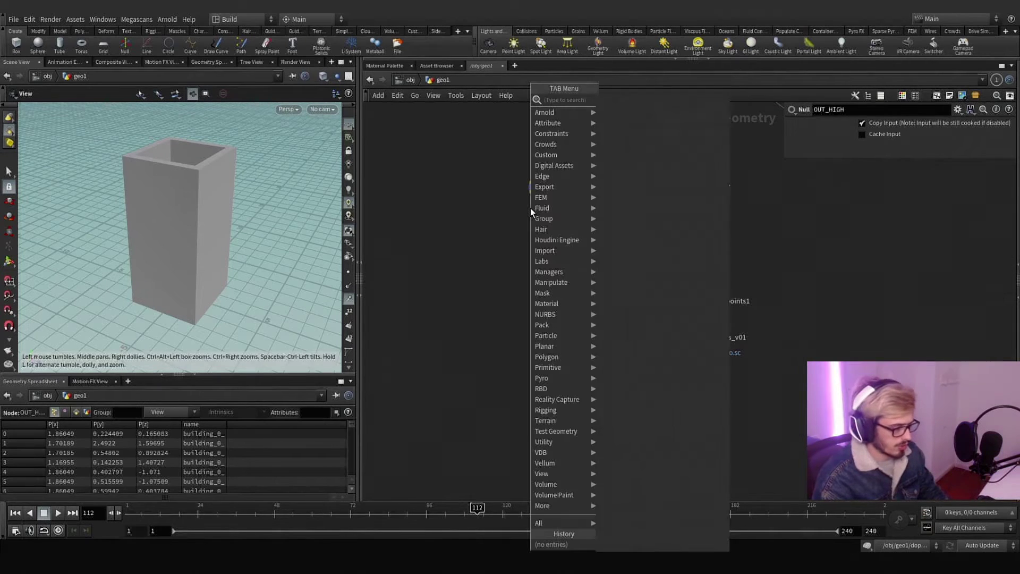
{"action": "key", "text": "Return"}
{"action": "left_click", "coordinate": [542, 249]}
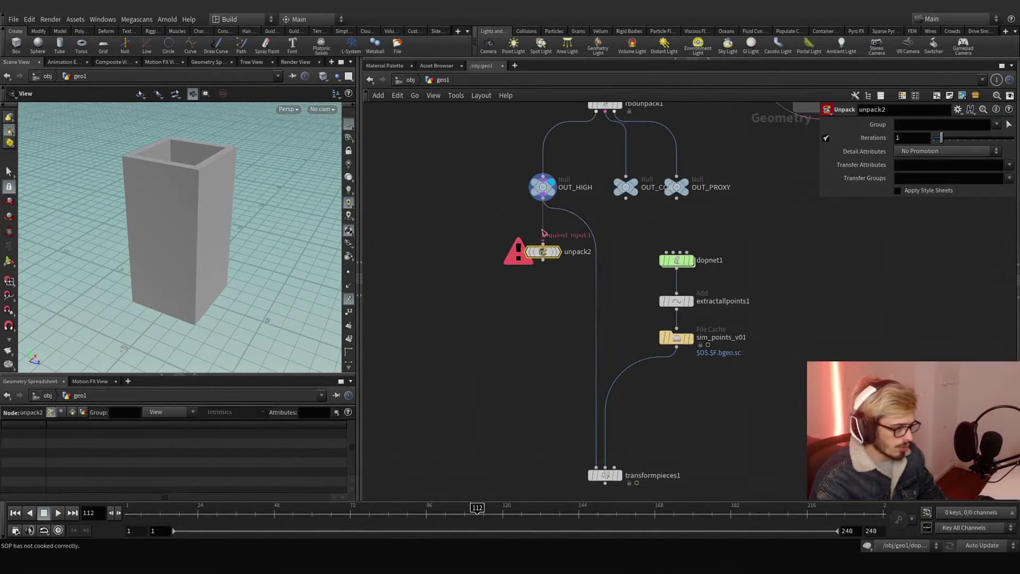
{"action": "left_click", "coordinate": [543, 243]}
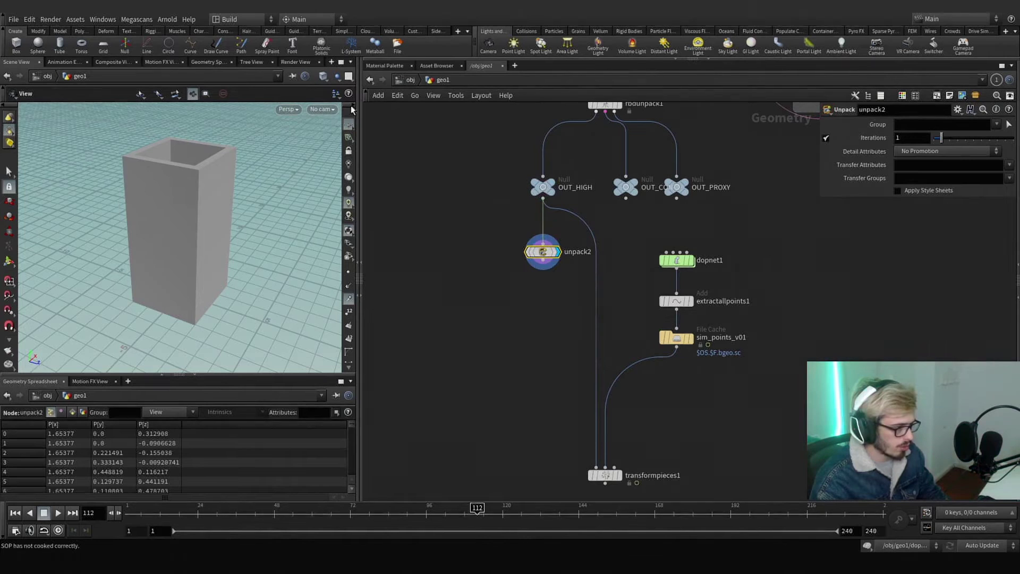
Show the polygon edges over the shaded geometry and inspect the building's fracture lines up close
{"action": "left_click", "coordinate": [324, 80]}
{"action": "left_click", "coordinate": [349, 160]}
{"action": "scroll", "coordinate": [174, 233], "scroll_direction": "up", "scroll_amount": 4}
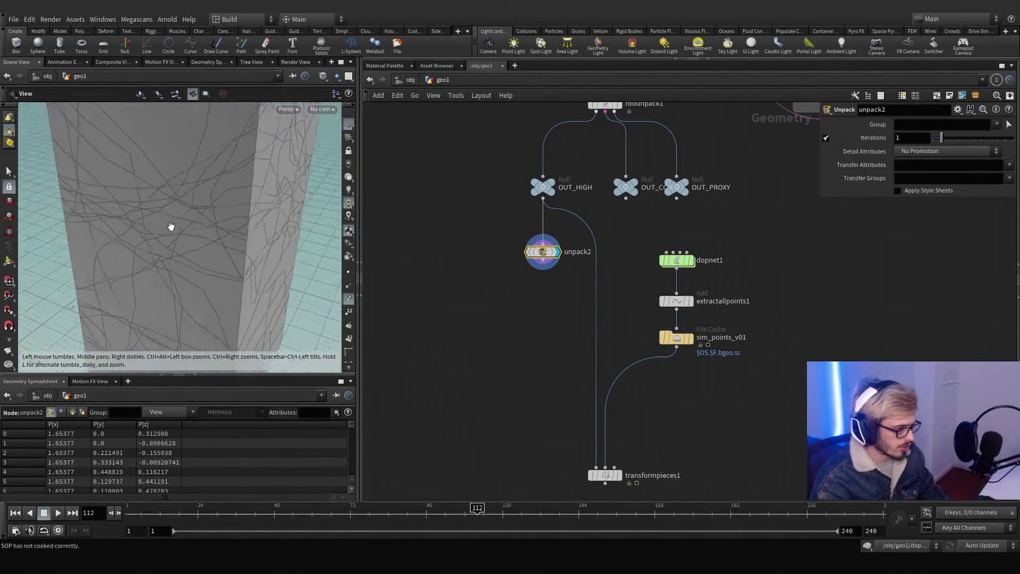
{"action": "mouse_move", "coordinate": [170, 228]}
{"action": "left_mouse_down"}
{"action": "mouse_move", "coordinate": [212, 221]}
{"action": "mouse_move", "coordinate": [236, 237]}
{"action": "mouse_move", "coordinate": [159, 223]}
{"action": "left_mouse_up"}
Add a For-Each loop after the unpack node that iterates over primitives by the name attribute
{"action": "left_click", "coordinate": [542, 269]}
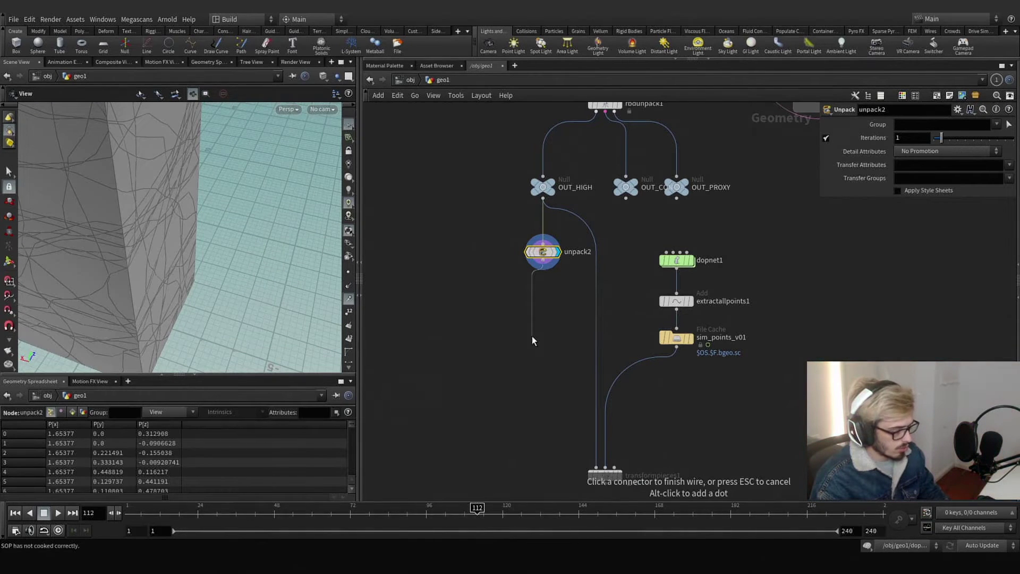
{"action": "key", "text": "Tab"}
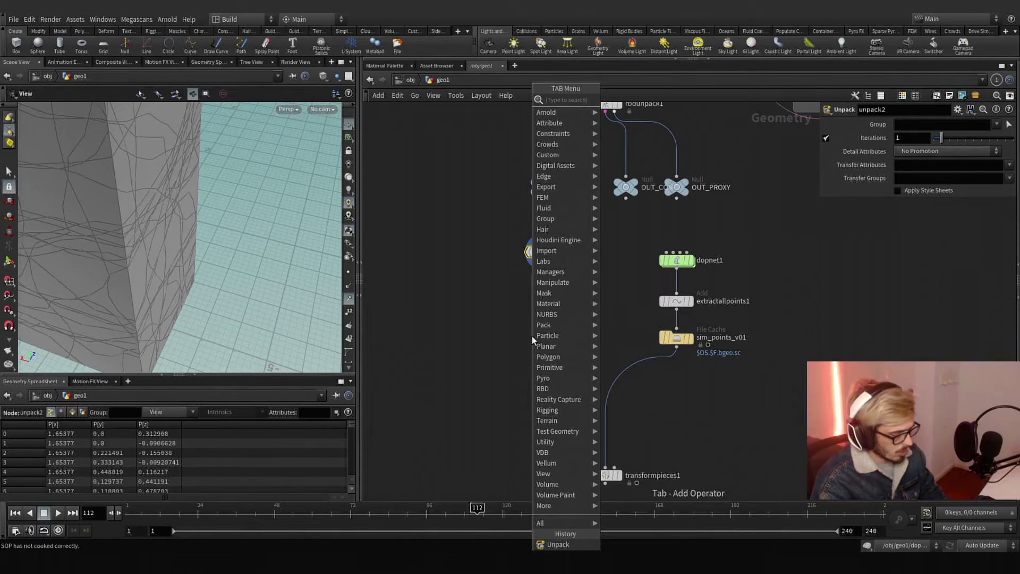
{"action": "type", "text": "for ea"}
{"action": "key", "text": "Down"}
{"action": "key", "text": "Return"}
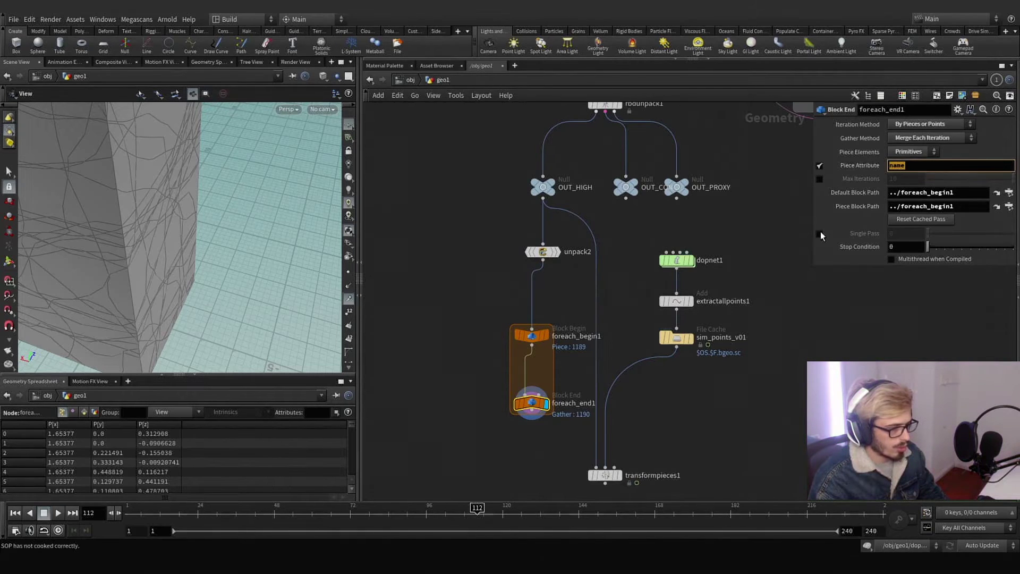
Enable Single Pass on the loop end with $F and go to frame 30 to isolate one piece
{"action": "left_click", "coordinate": [820, 234]}
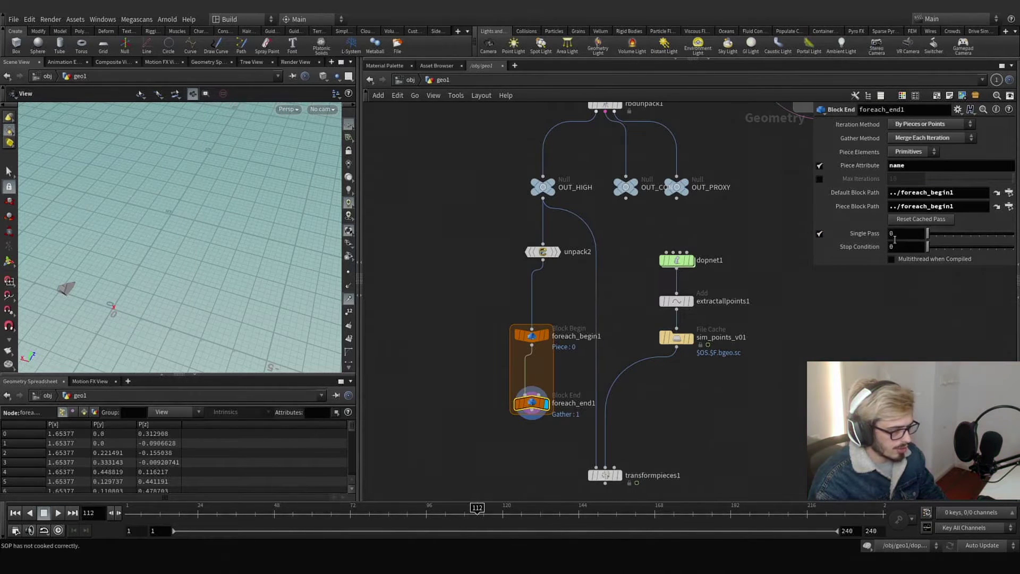
{"action": "type", "text": "$F"}
{"action": "key", "text": "Return"}
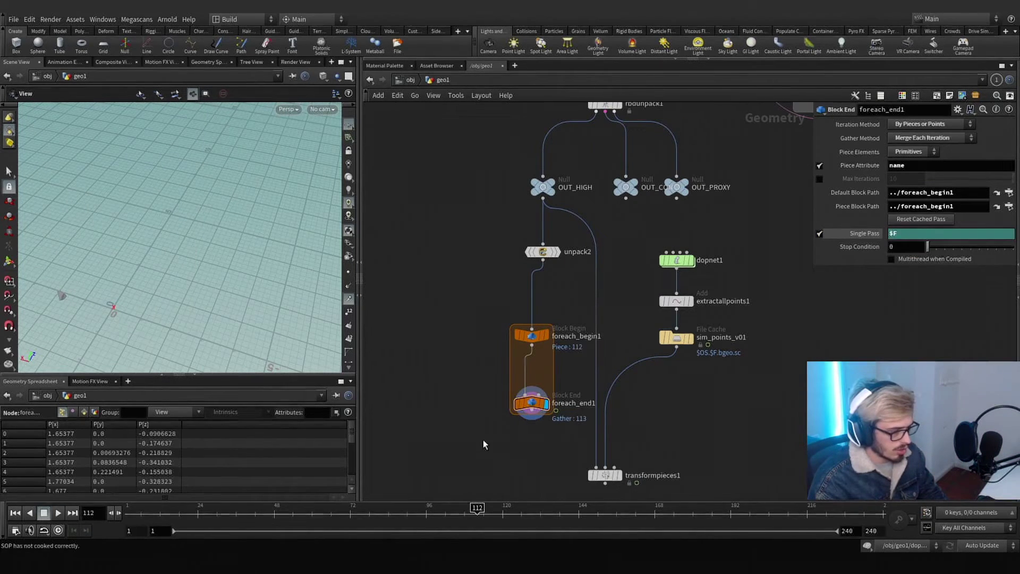
{"action": "mouse_move", "coordinate": [202, 513]}
{"action": "left_mouse_down"}
{"action": "mouse_move", "coordinate": [256, 513]}
{"action": "mouse_move", "coordinate": [217, 515]}
{"action": "left_mouse_up"}
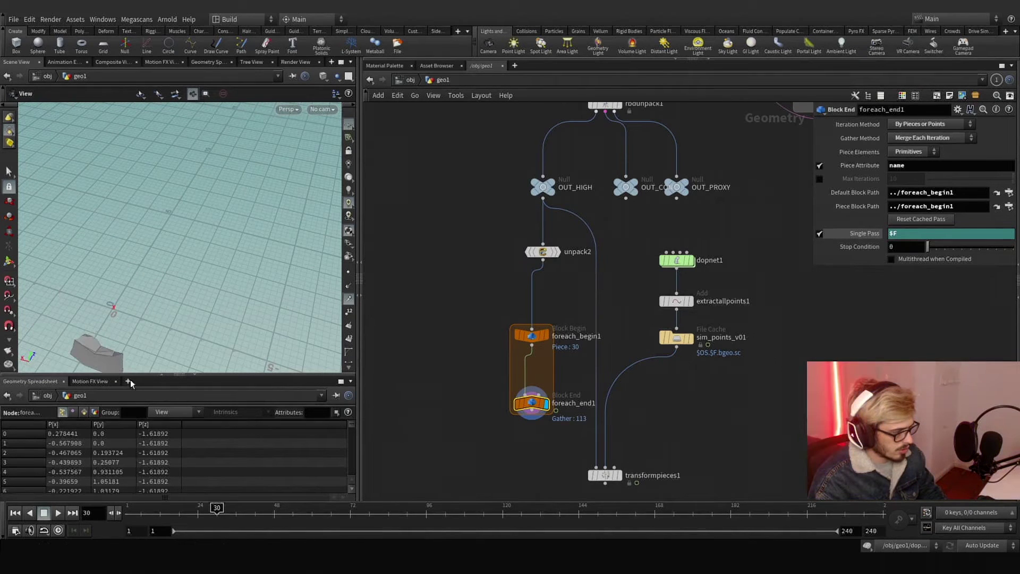
{"action": "left_click_drag", "start_coordinate": [126, 335], "coordinate": [139, 291]}
{"action": "middle_click_drag", "start_coordinate": [113, 296], "coordinate": [175, 218]}
{"action": "right_click_drag", "start_coordinate": [176, 218], "coordinate": [186, 215]}
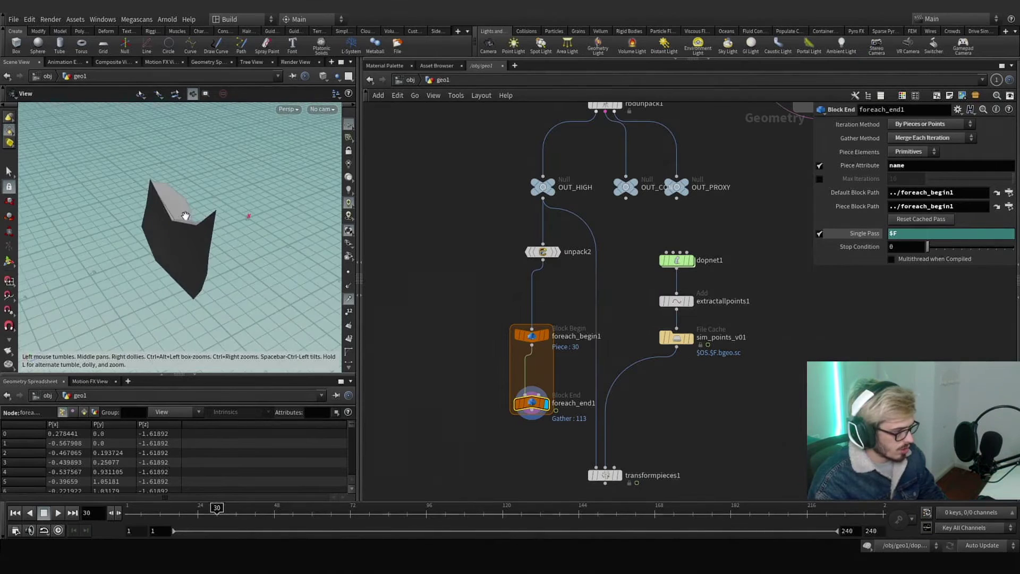
{"action": "left_click_drag", "start_coordinate": [185, 215], "coordinate": [251, 257]}
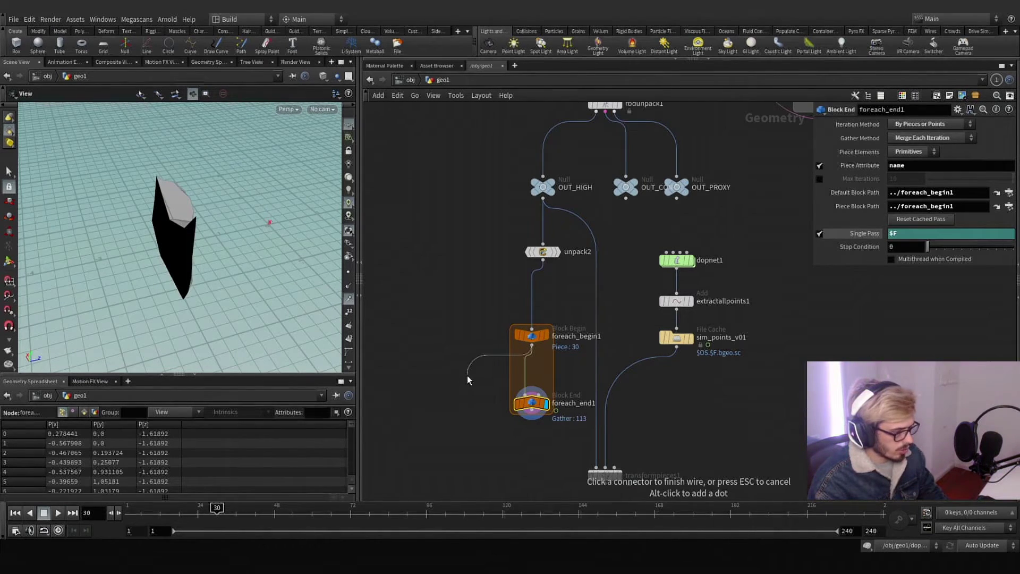
Add an Attribute Wrangle and insert it between the loop's begin and end nodes
{"action": "key", "text": "Escape"}
{"action": "key", "text": "Tab"}
{"action": "type", "text": "wr"}
{"action": "key", "text": "Return"}
{"action": "left_click", "coordinate": [487, 371]}
{"action": "double_click", "coordinate": [487, 371]}
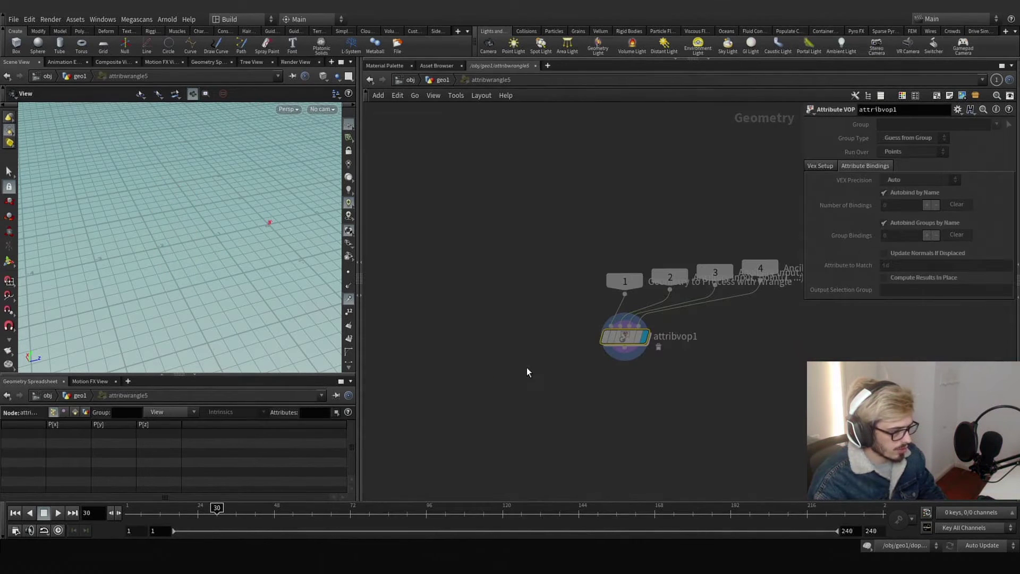
{"action": "key", "text": "u"}
{"action": "left_click_drag", "start_coordinate": [493, 374], "coordinate": [538, 376]}
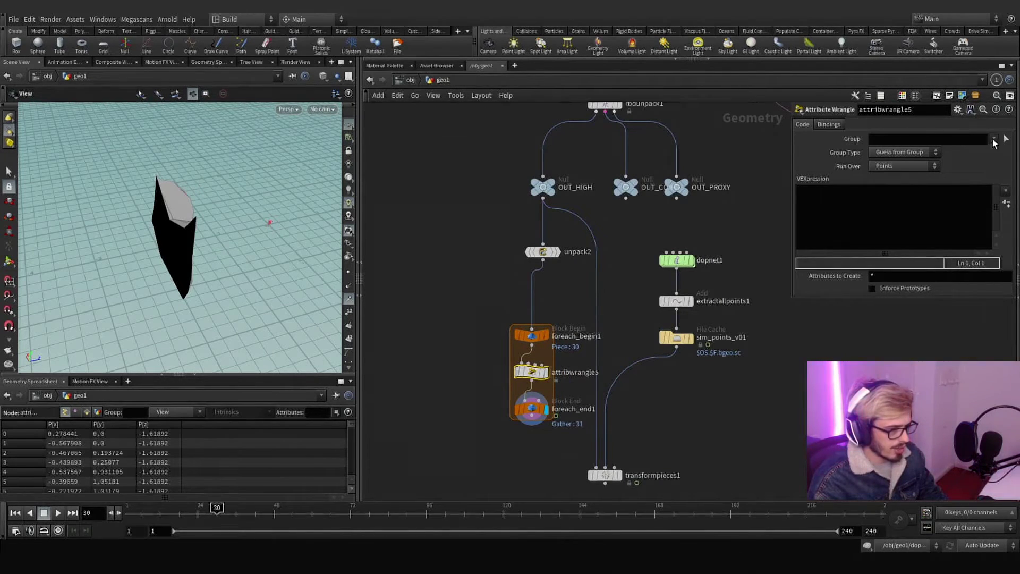
{"action": "left_click", "coordinate": [993, 139]}
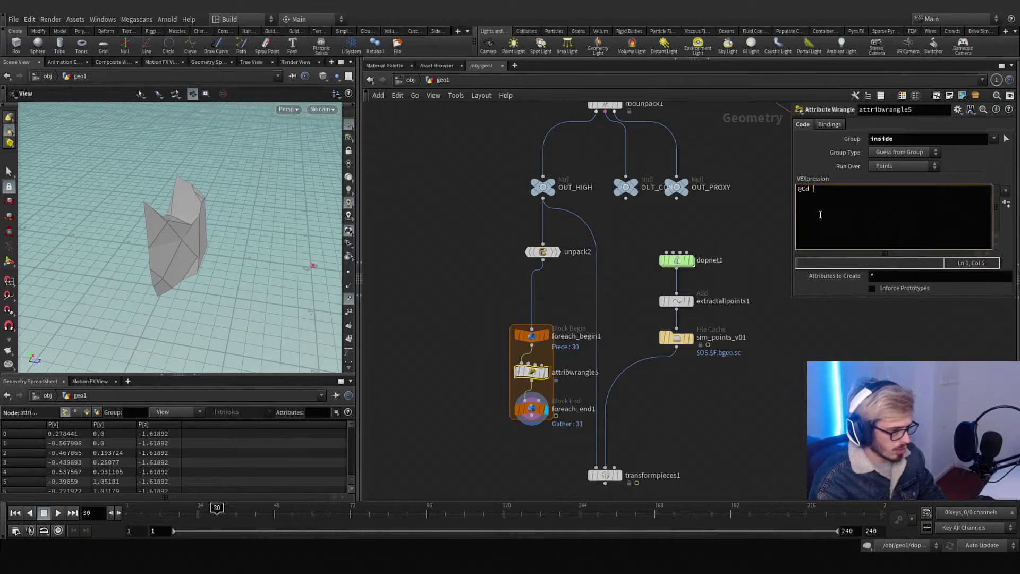
{"action": "type", "text": "t()"}
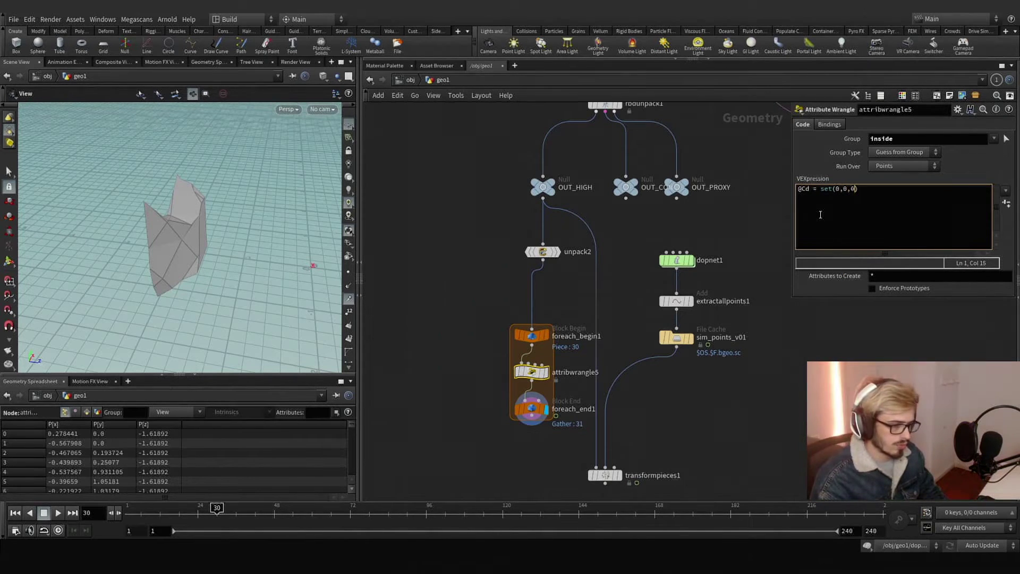
{"action": "left_click", "coordinate": [463, 364]}
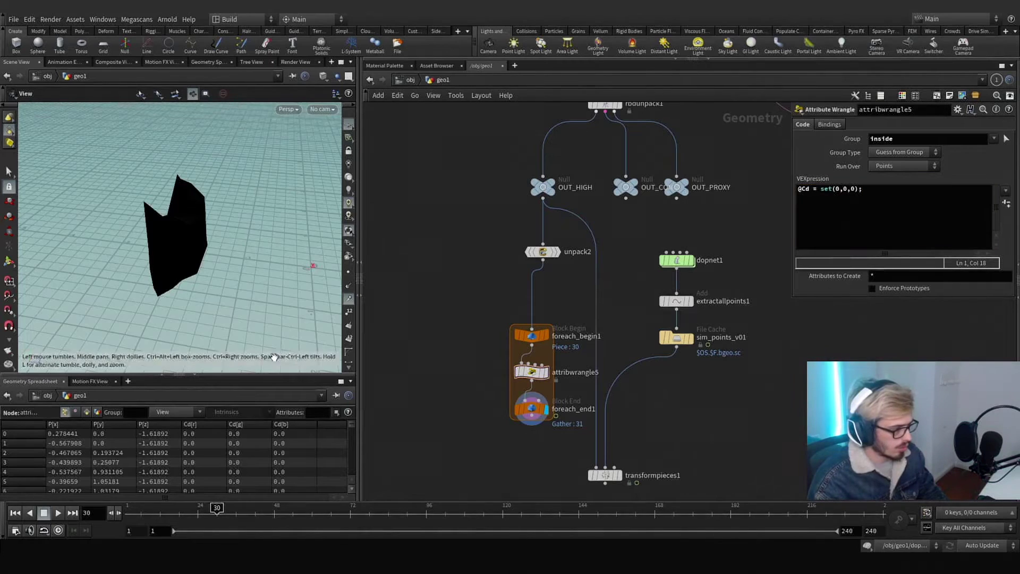
{"action": "left_click_drag", "start_coordinate": [234, 266], "coordinate": [250, 223]}
Set the wrangle to run over Primitives and check the piece's coloring from another angle
{"action": "left_click", "coordinate": [531, 408]}
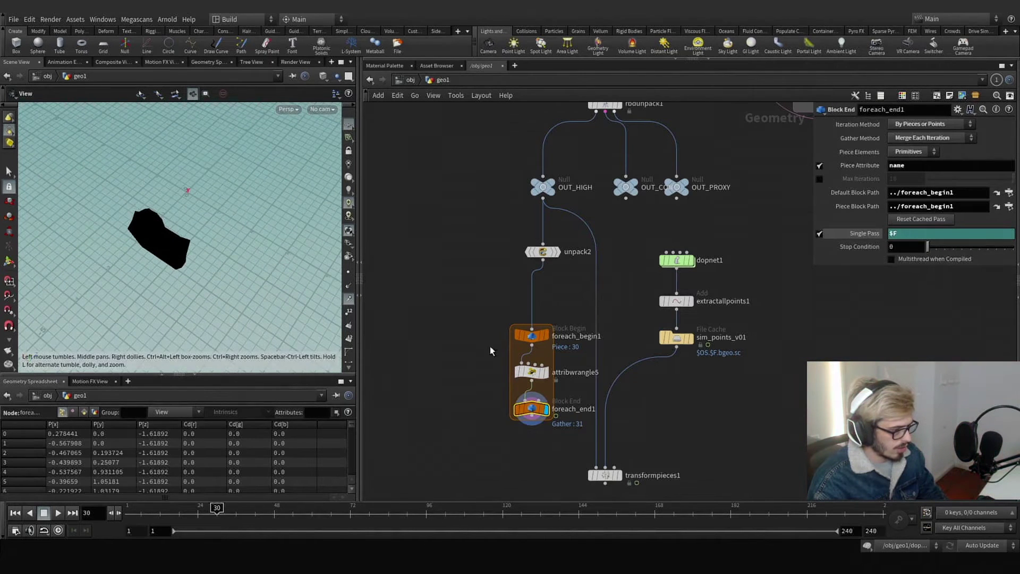
{"action": "left_click", "coordinate": [545, 371]}
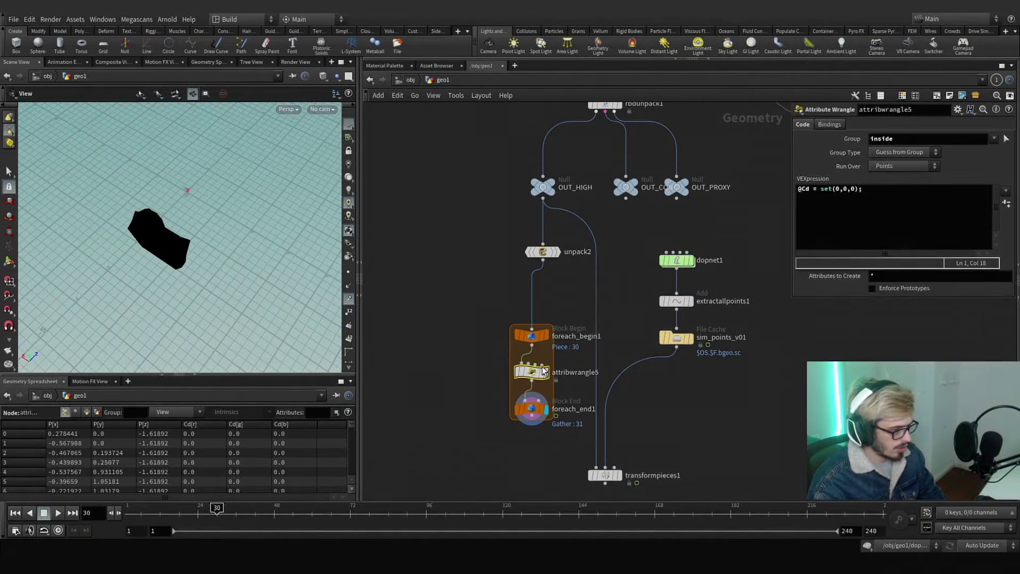
{"action": "left_click", "coordinate": [884, 168]}
{"action": "left_click", "coordinate": [884, 189]}
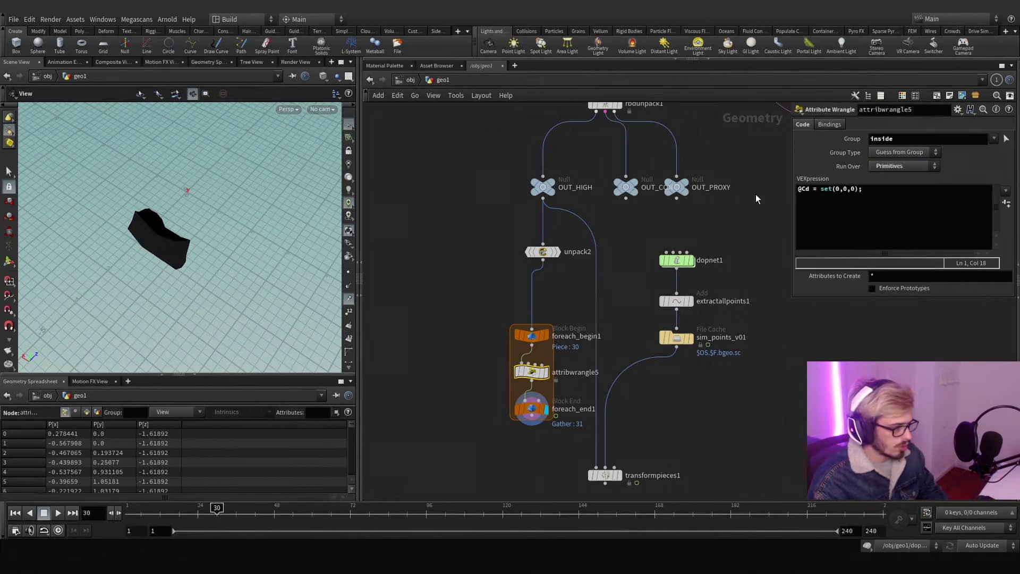
{"action": "left_click_drag", "start_coordinate": [207, 234], "coordinate": [300, 320]}
Make room in the network by moving the wrangle and loop end down and transformpieces1 further aside
{"action": "middle_click_drag", "start_coordinate": [469, 384], "coordinate": [440, 339]}
{"action": "left_click_drag", "start_coordinate": [461, 402], "coordinate": [504, 378]}
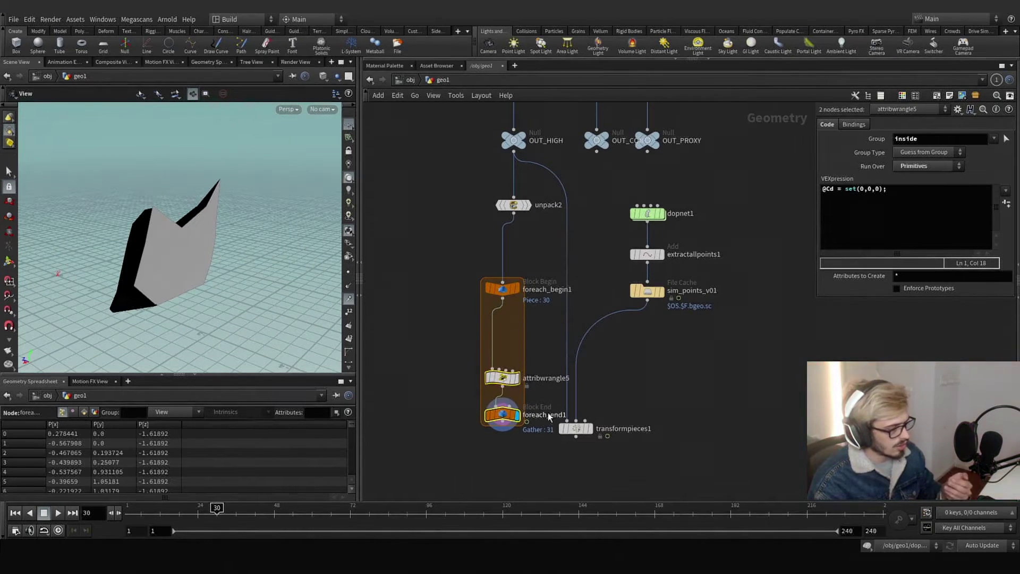
{"action": "middle_click_drag", "start_coordinate": [546, 377], "coordinate": [535, 269]}
{"action": "left_click_drag", "start_coordinate": [564, 319], "coordinate": [607, 393]}
{"action": "left_click", "coordinate": [577, 390]}
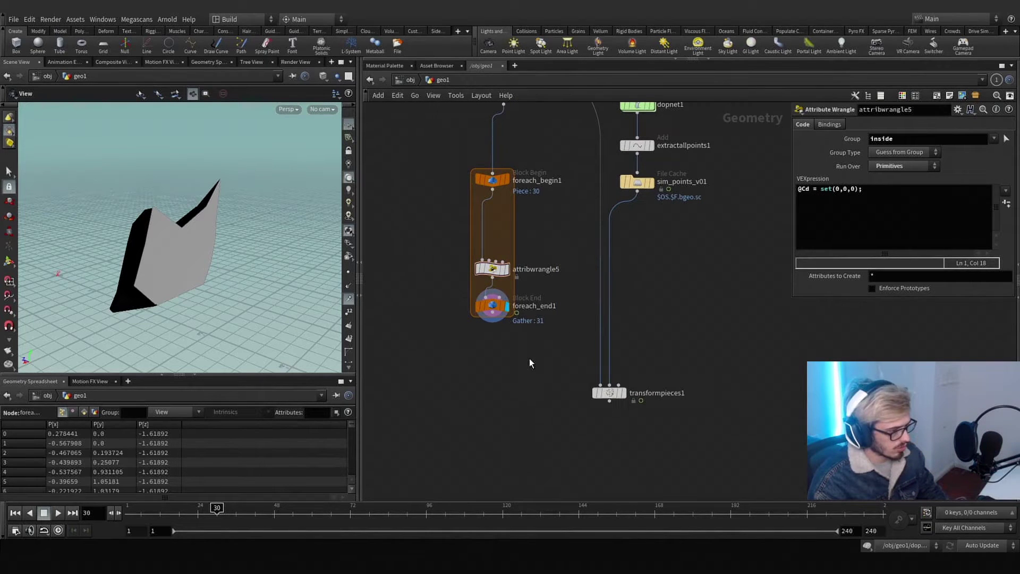
Add a Divide node between the loop begin and the wrangle and display its result
{"action": "middle_click_drag", "start_coordinate": [419, 292], "coordinate": [460, 380]}
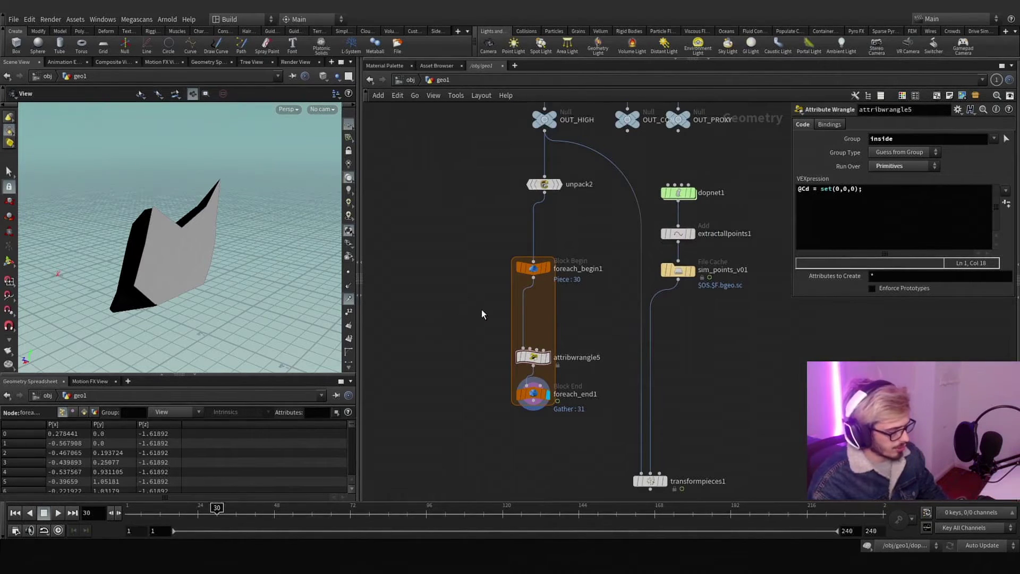
{"action": "key", "text": "Tab"}
{"action": "type", "text": "del"}
{"action": "key", "text": "Return"}
{"action": "scroll", "coordinate": [482, 309], "scroll_direction": "up", "scroll_amount": 1}
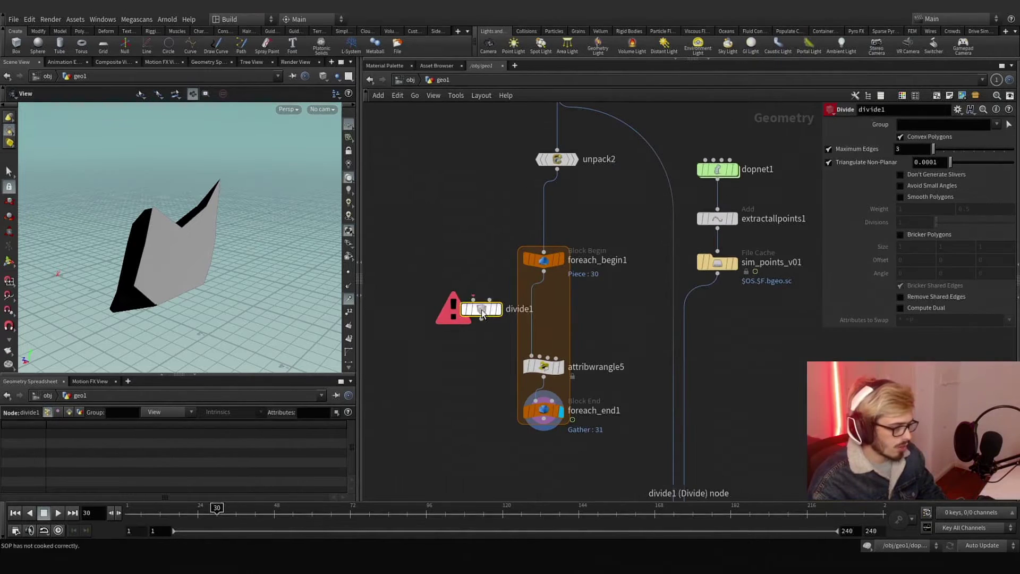
{"action": "left_click", "coordinate": [536, 311]}
{"action": "left_click", "coordinate": [560, 307]}
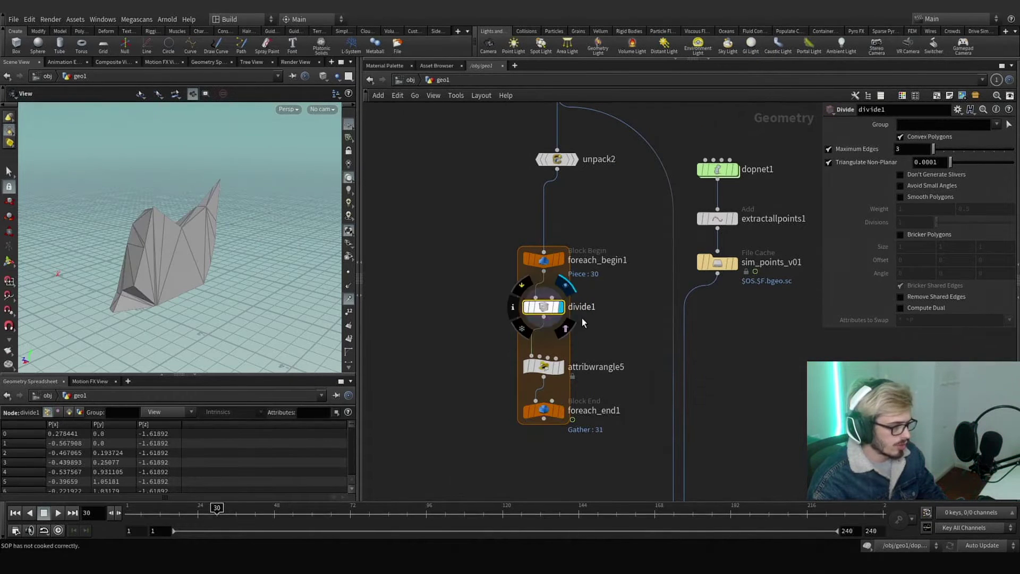
Limit the Divide node to the inside group and disable Maximum Edges and Convex Polygons
{"action": "left_click_drag", "start_coordinate": [221, 257], "coordinate": [285, 253]}
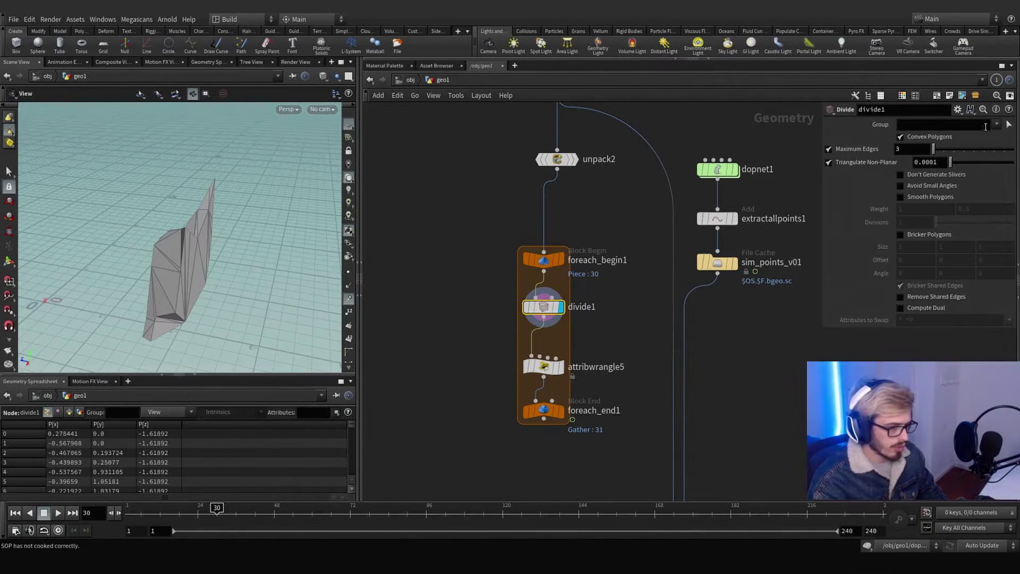
{"action": "left_click", "coordinate": [959, 136]}
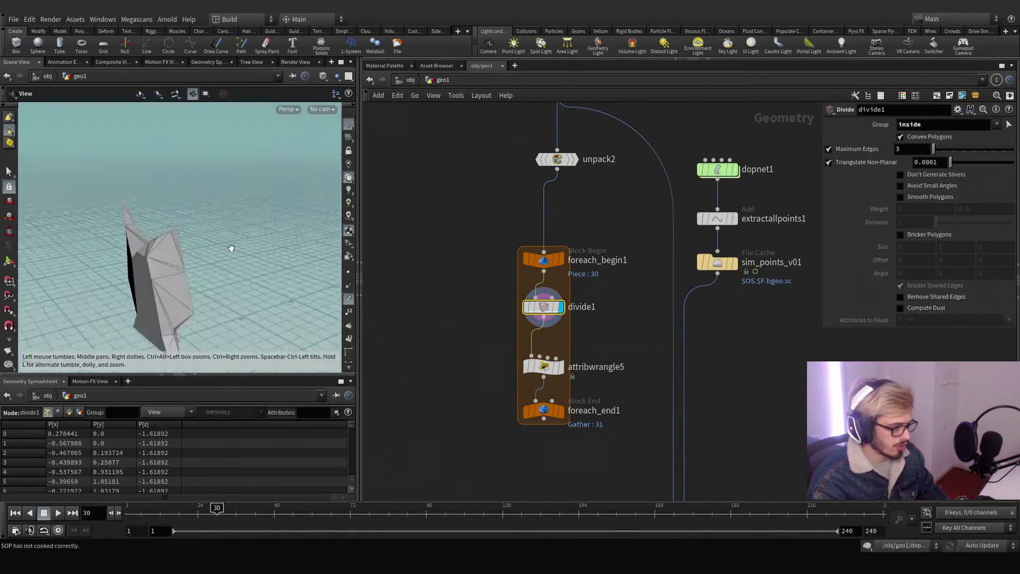
{"action": "left_click_drag", "start_coordinate": [228, 246], "coordinate": [245, 201]}
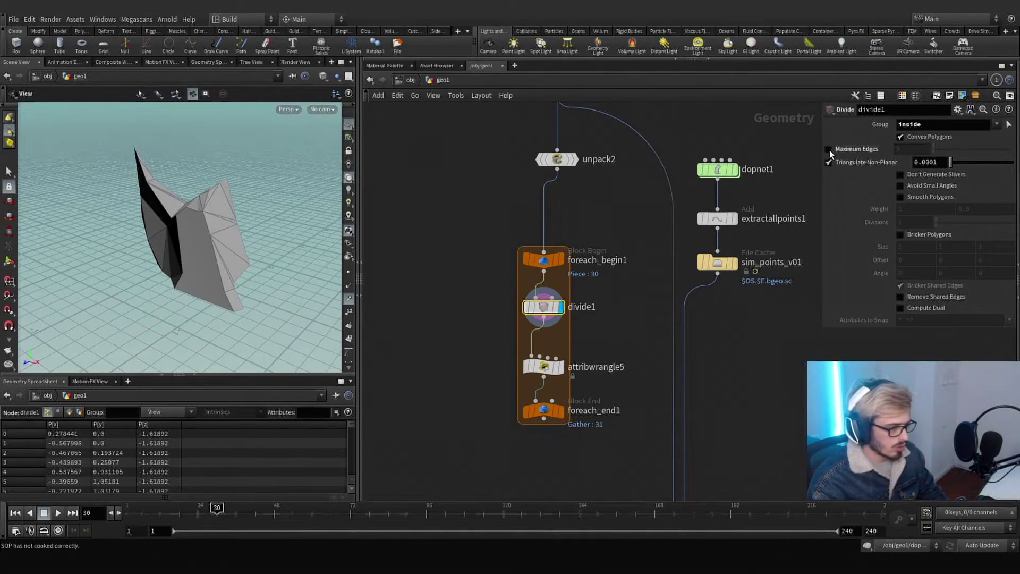
{"action": "left_click", "coordinate": [901, 137]}
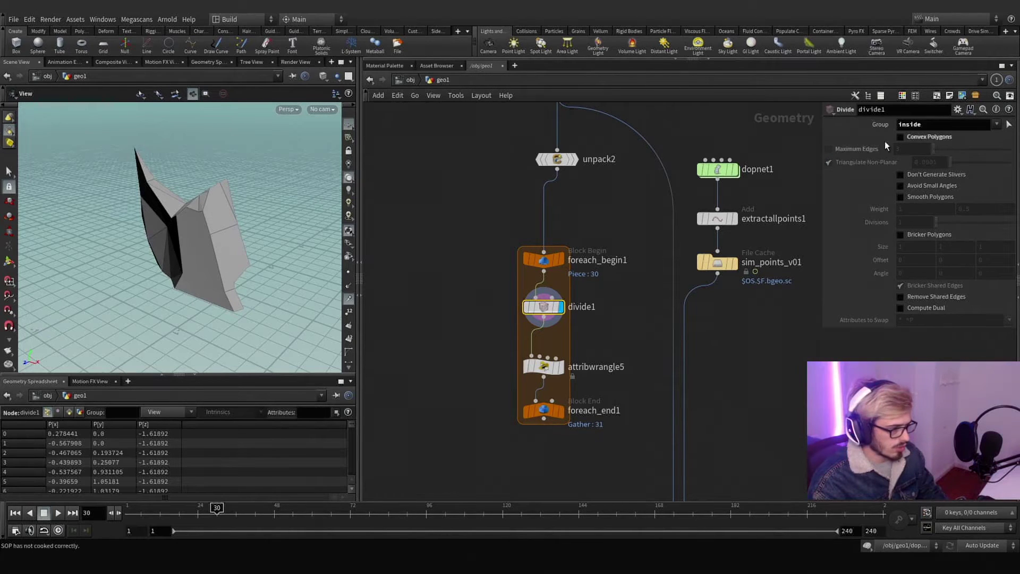
Toggle the Divide node's bypass repeatedly to compare the piece with and without it
{"action": "mouse_move", "coordinate": [541, 311]}
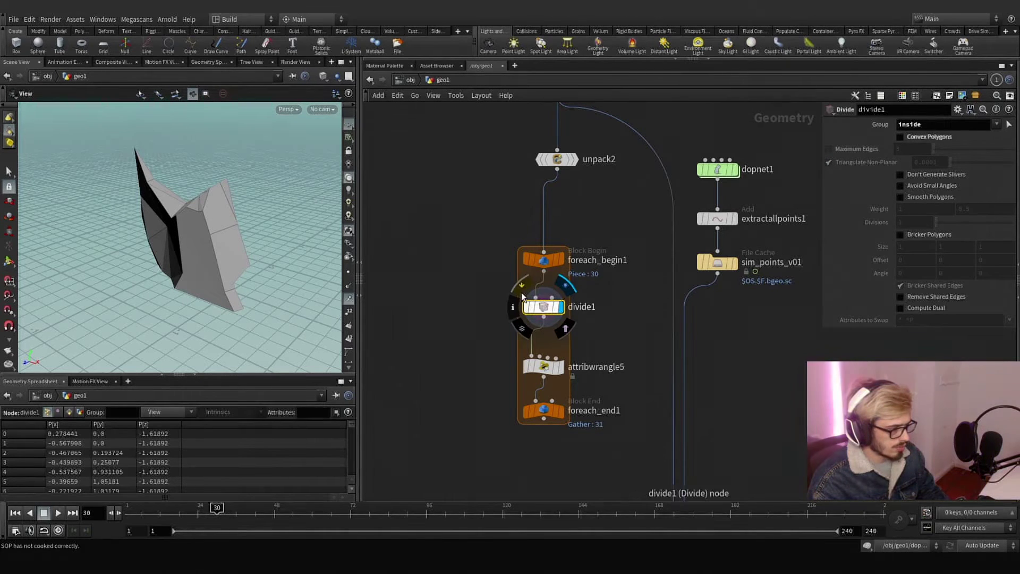
{"action": "left_click", "coordinate": [522, 293]}
{"action": "left_click", "coordinate": [522, 294]}
{"action": "left_click", "coordinate": [521, 293]}
{"action": "left_click", "coordinate": [522, 293]}
{"action": "left_click", "coordinate": [521, 293]}
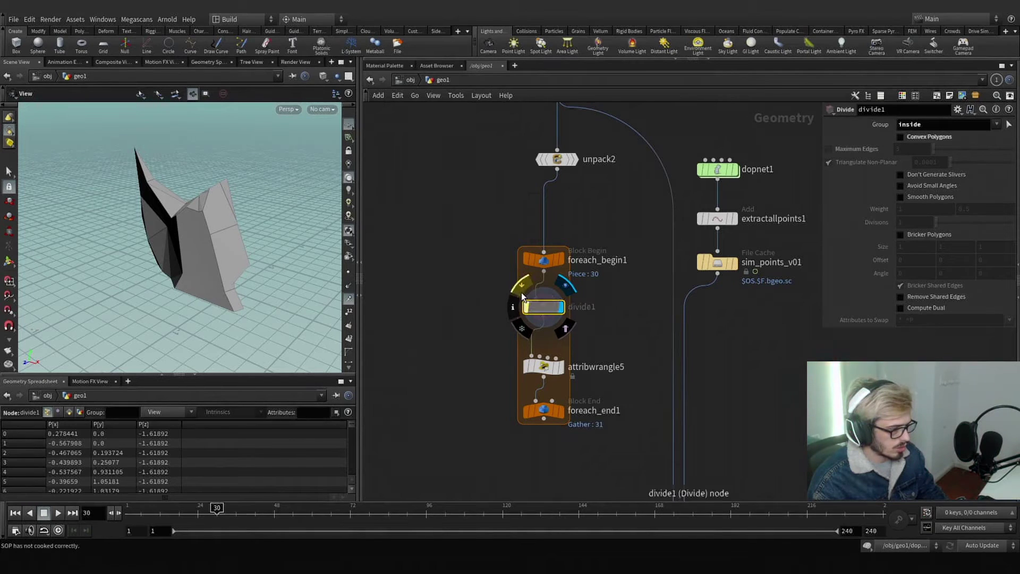
{"action": "left_click", "coordinate": [522, 293]}
{"action": "left_click", "coordinate": [522, 293]}
{"action": "left_click", "coordinate": [522, 294]}
{"action": "left_click", "coordinate": [522, 293]}
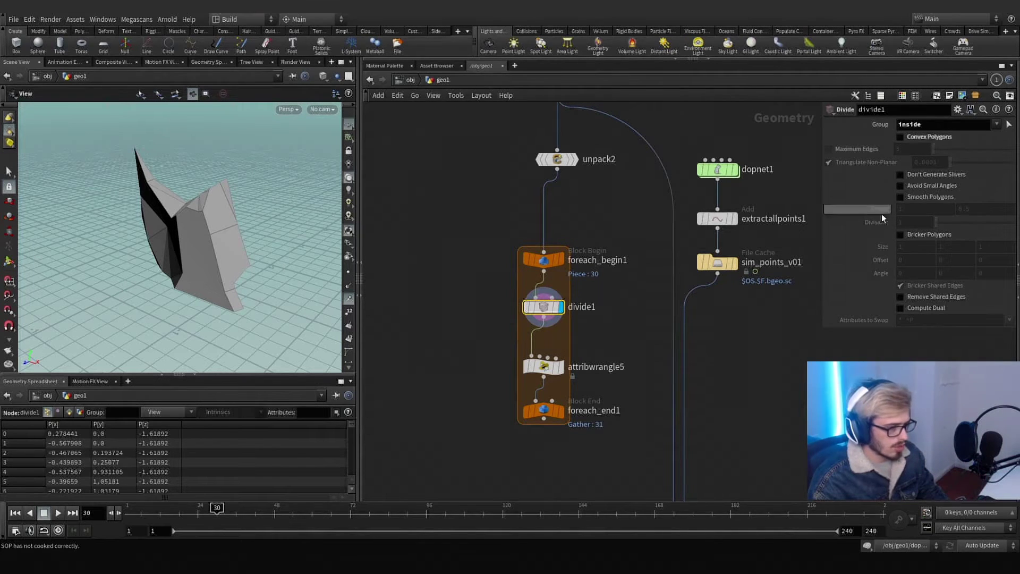
Enable Bricker Polygons on divide1 and set the brick size to 0.4 on all three axes
{"action": "left_click", "coordinate": [901, 234]}
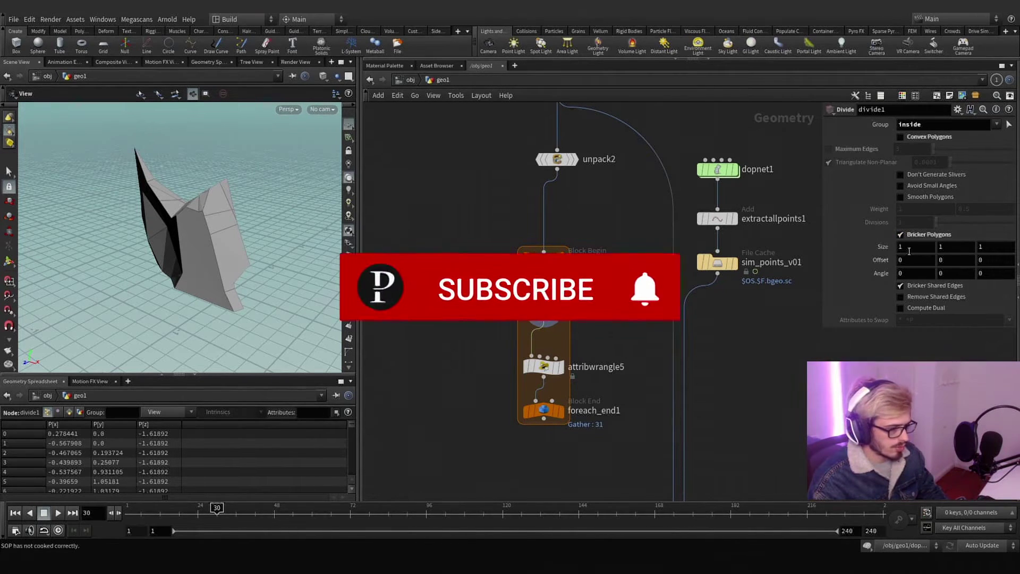
{"action": "left_click_drag", "start_coordinate": [909, 247], "coordinate": [846, 242]}
{"action": "type", "text": ".4"}
{"action": "key", "text": "Tab"}
{"action": "type", "text": ".4"}
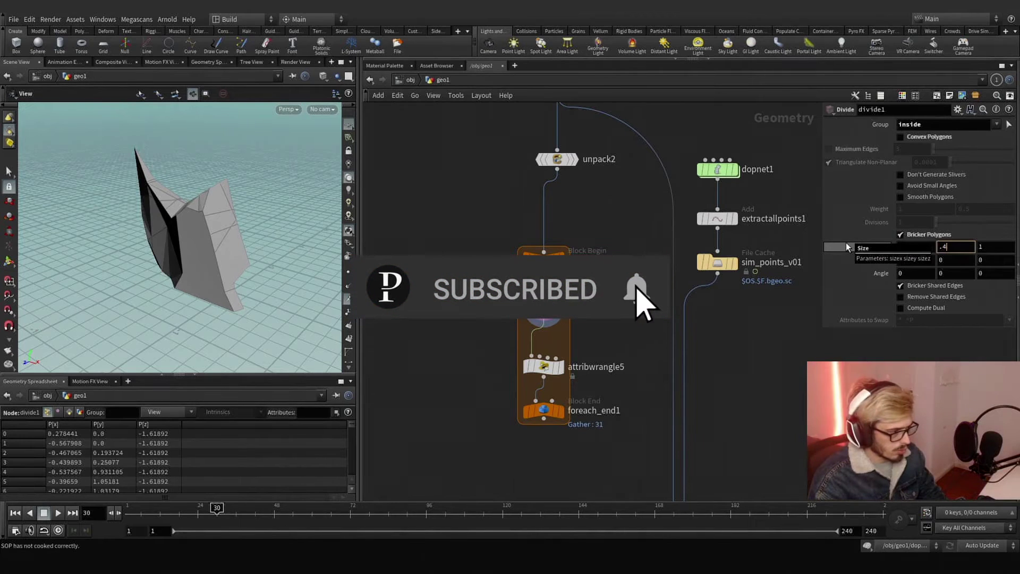
{"action": "key", "text": "Tab"}
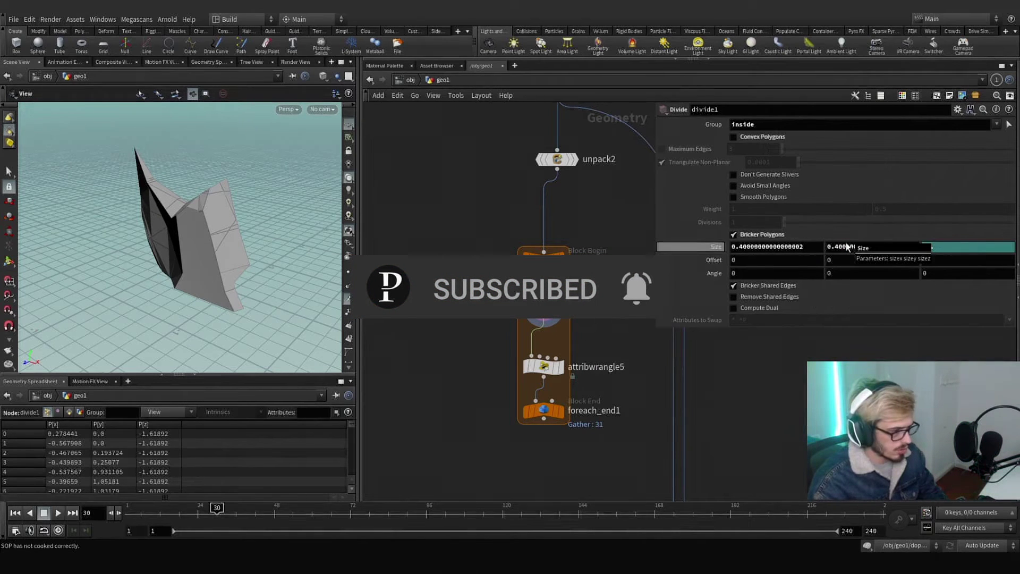
{"action": "type", "text": ".4."}
{"action": "right_click", "coordinate": [931, 247]}
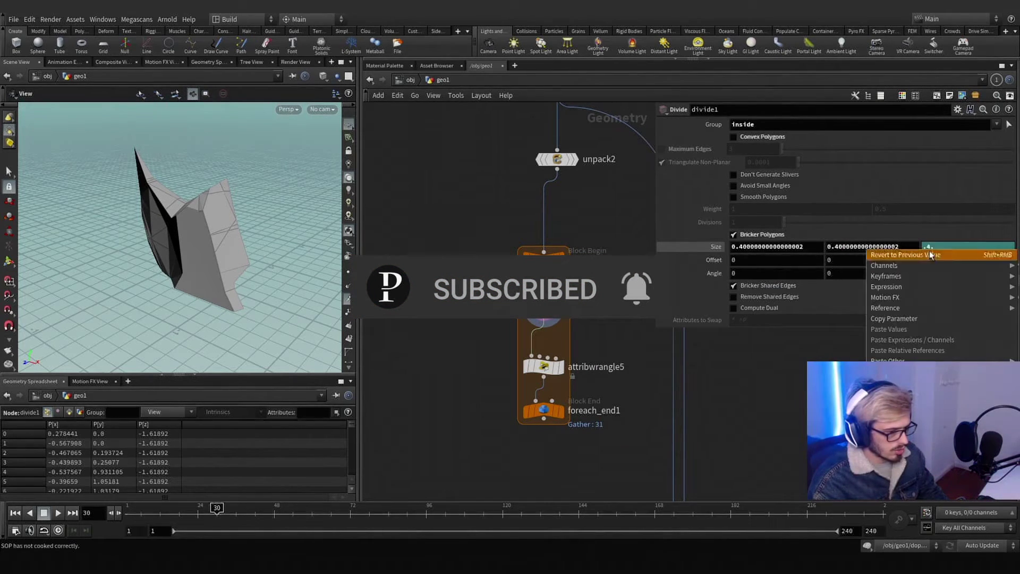
{"action": "left_click", "coordinate": [931, 244]}
{"action": "key", "text": "Return"}
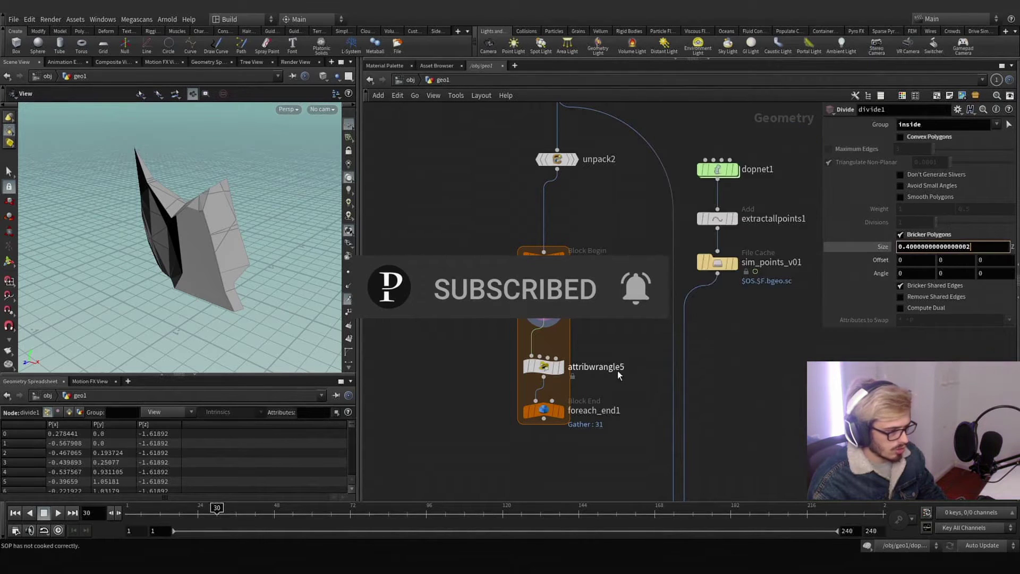
Reduce divide1's brick size to 0.04 on all three axes
{"action": "left_click_drag", "start_coordinate": [175, 234], "coordinate": [152, 282]}
{"action": "left_click", "coordinate": [560, 366]}
{"action": "left_click", "coordinate": [560, 306]}
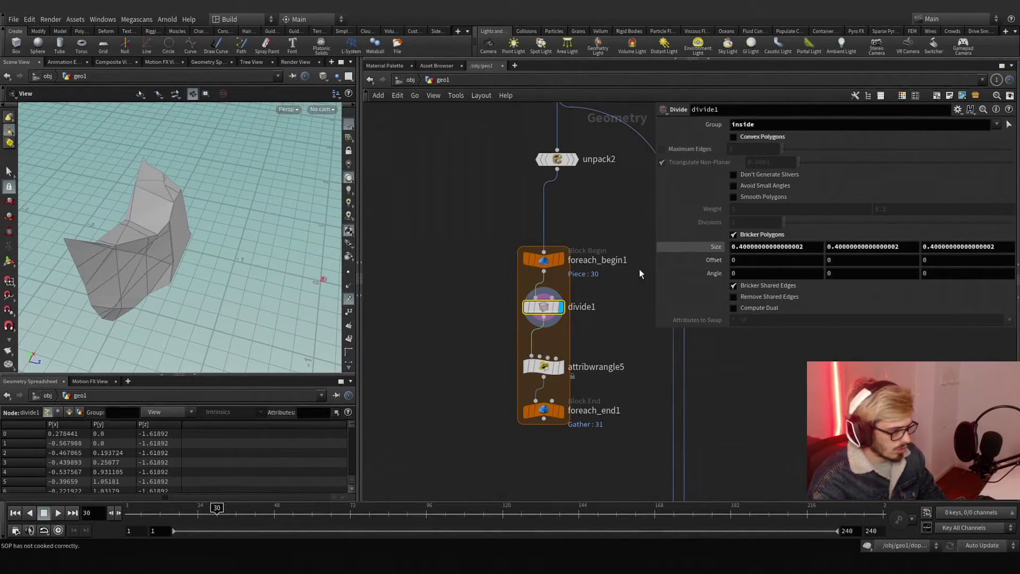
{"action": "left_click", "coordinate": [741, 246]}
{"action": "type", "text": "0"}
{"action": "left_click", "coordinate": [750, 259]}
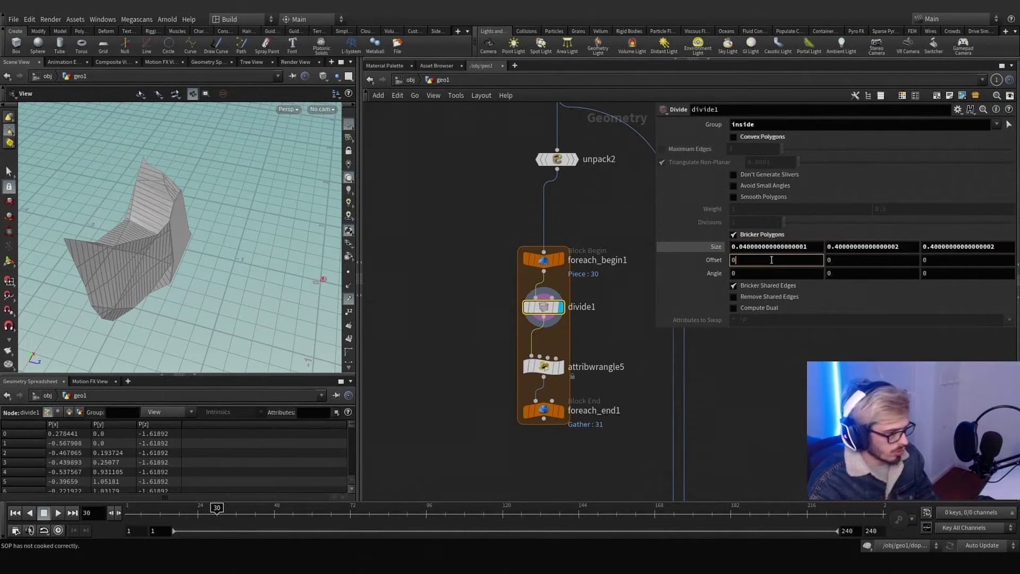
{"action": "left_click", "coordinate": [834, 247]}
{"action": "type", "text": "0"}
{"action": "left_click", "coordinate": [837, 259]}
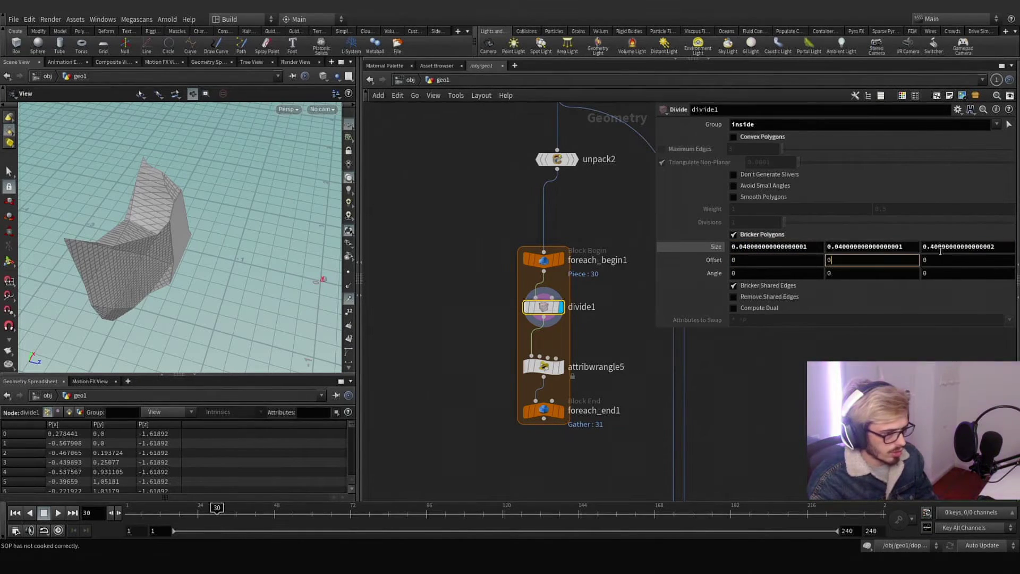
{"action": "left_click", "coordinate": [929, 247]}
{"action": "type", "text": "0"}
{"action": "left_click", "coordinate": [936, 260]}
Link divide1's Y and Z brick sizes to the X size with relative references, ch("sizex")
{"action": "right_click", "coordinate": [787, 245]}
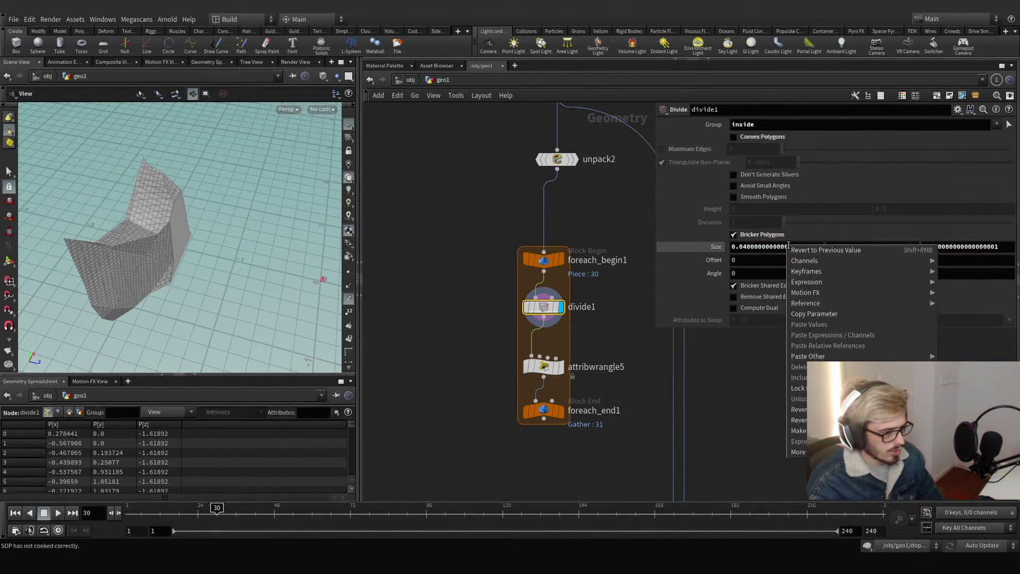
{"action": "left_click", "coordinate": [825, 311]}
{"action": "double_click", "coordinate": [844, 247]}
{"action": "right_click", "coordinate": [845, 250]}
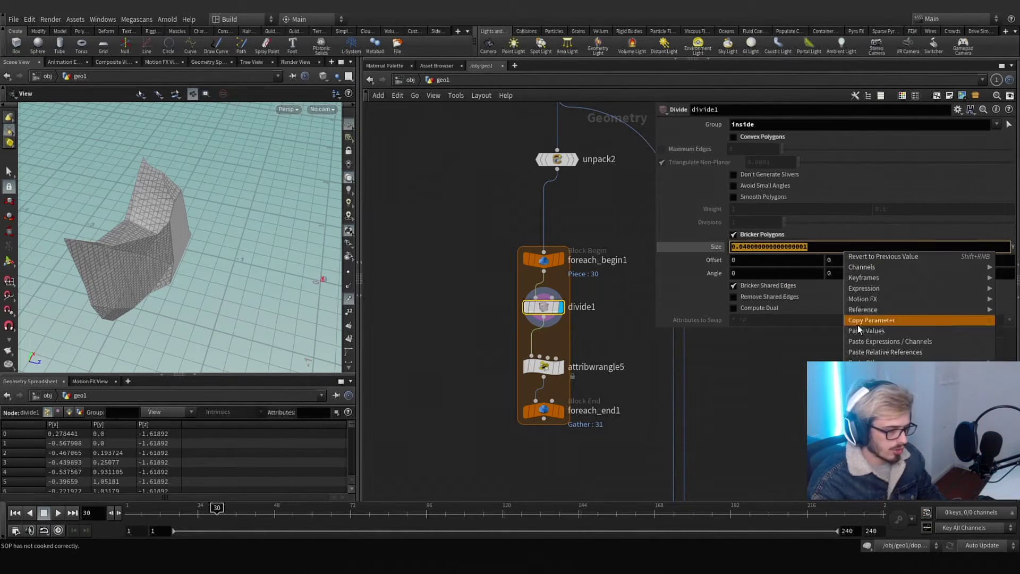
{"action": "left_click", "coordinate": [871, 352]}
{"action": "left_click", "coordinate": [829, 261]}
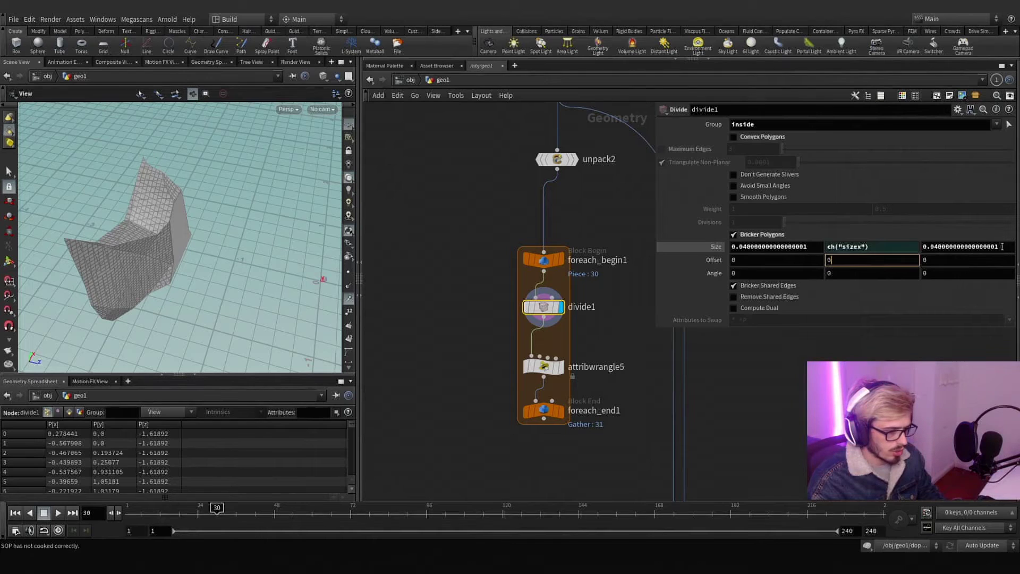
{"action": "double_click", "coordinate": [936, 249]}
{"action": "right_click", "coordinate": [935, 248]}
{"action": "left_click", "coordinate": [932, 348]}
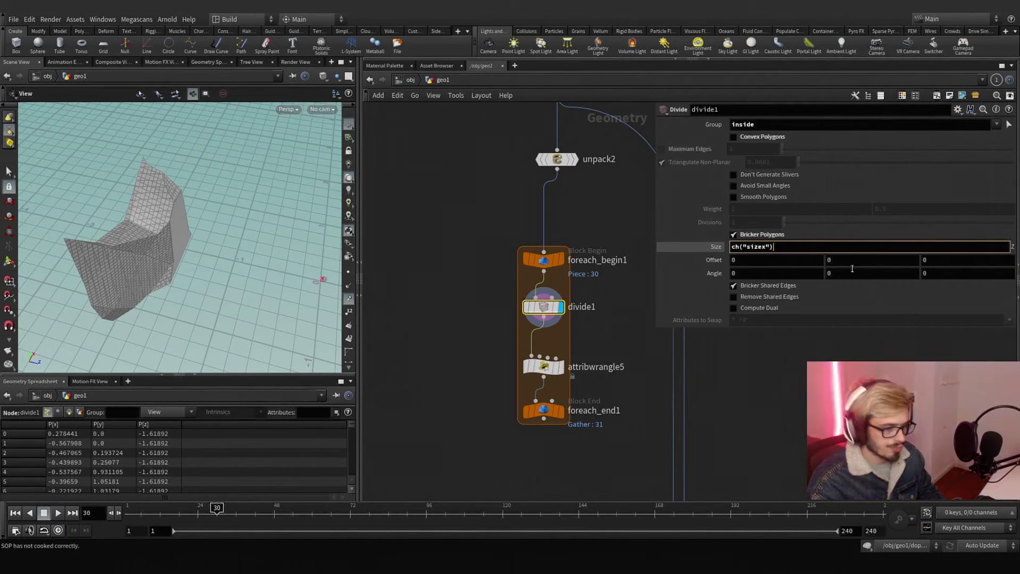
{"action": "left_click", "coordinate": [828, 260]}
Try multiplying divide1's X brick size by .2 and by 2
{"action": "left_click", "coordinate": [806, 247]}
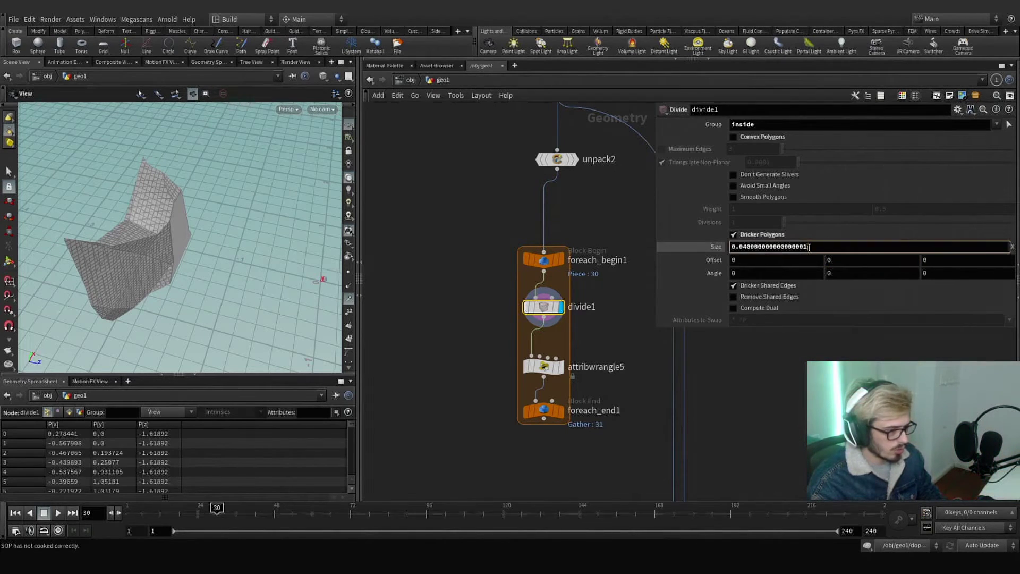
{"action": "type", "text": "*.2"}
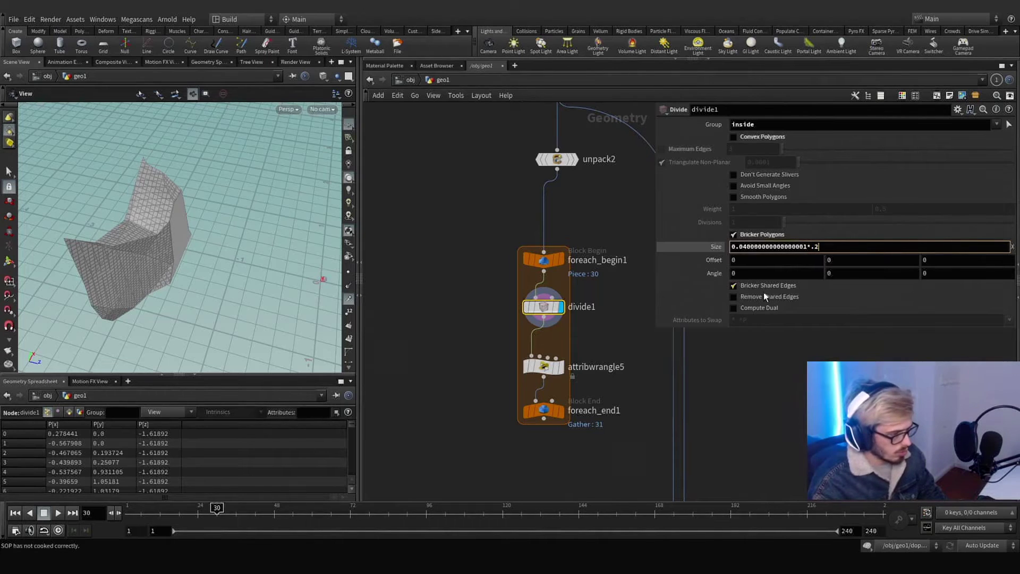
{"action": "key", "text": "Return"}
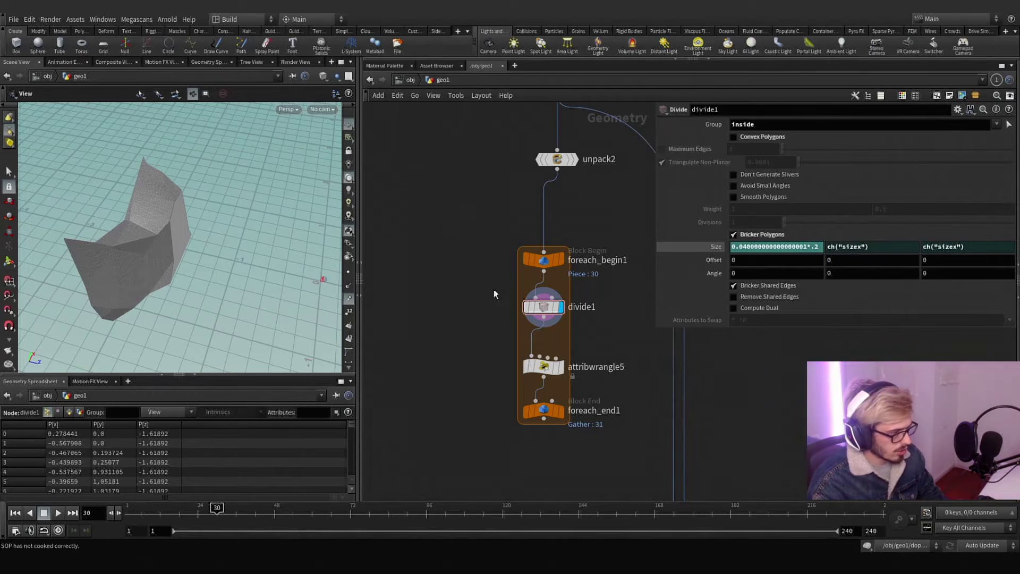
{"action": "left_click", "coordinate": [809, 247]}
{"action": "key", "text": "BackSpace"}
{"action": "key", "text": "Return"}
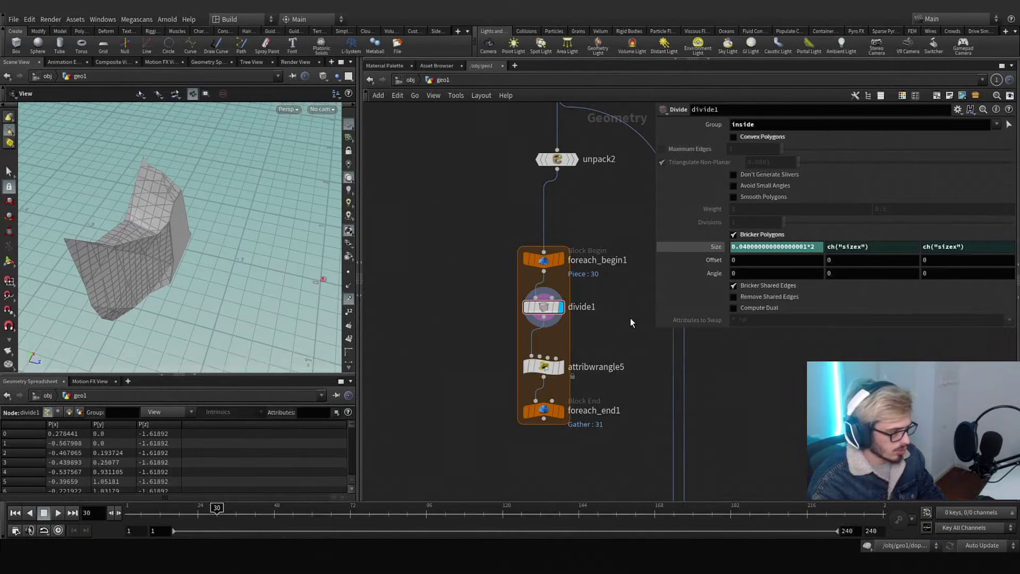
Set the multiplier on divide1's X brick size to 1.3 and inspect the piece from several angles
{"action": "left_click", "coordinate": [809, 247]}
{"action": "key", "text": "BackSpace"}
{"action": "type", "text": "1.3"}
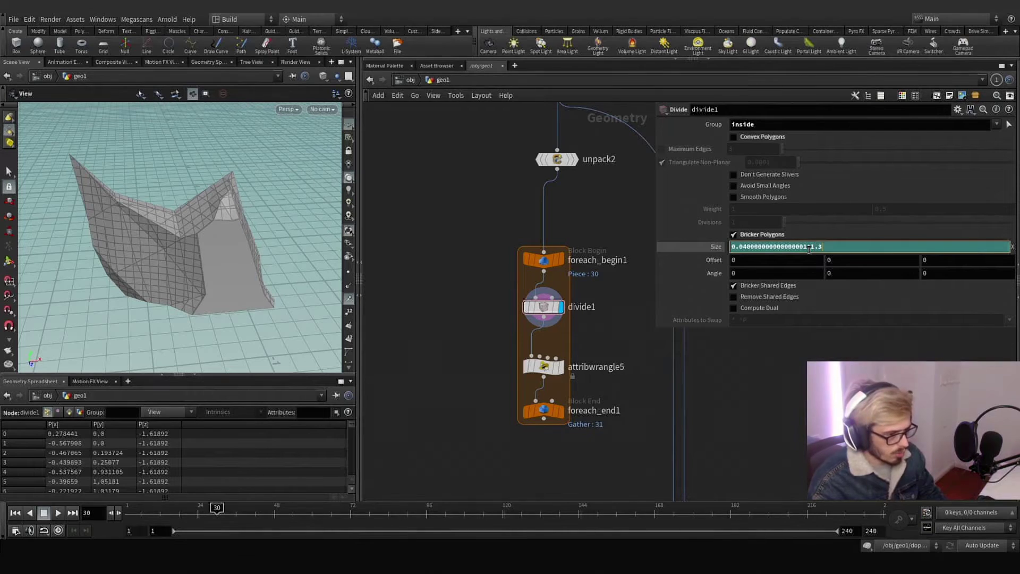
{"action": "key", "text": "Return"}
{"action": "left_click_drag", "start_coordinate": [228, 255], "coordinate": [174, 283]}
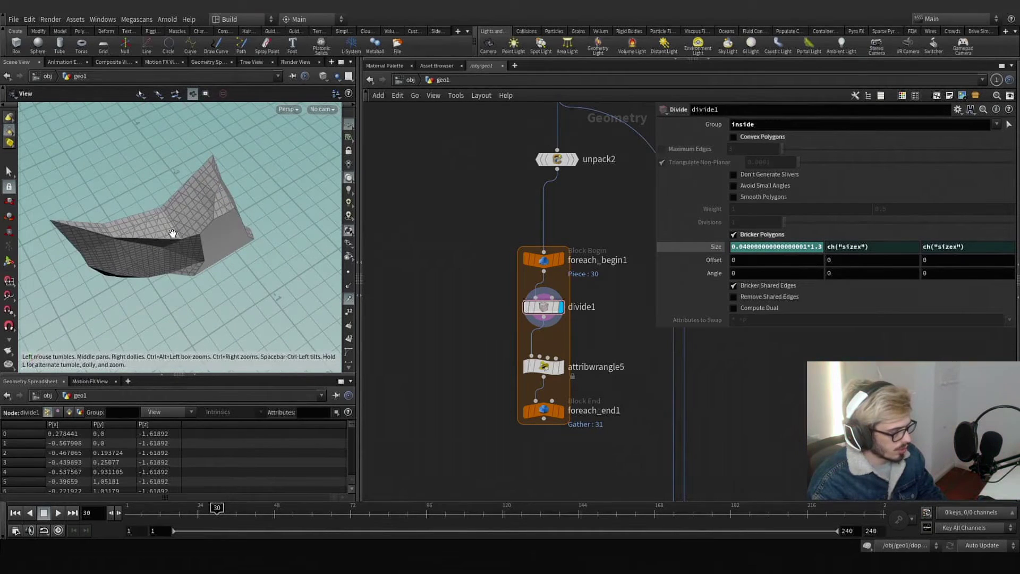
{"action": "mouse_move", "coordinate": [173, 233]}
{"action": "left_mouse_down"}
{"action": "mouse_move", "coordinate": [262, 207]}
{"action": "mouse_move", "coordinate": [180, 245]}
{"action": "left_mouse_up"}
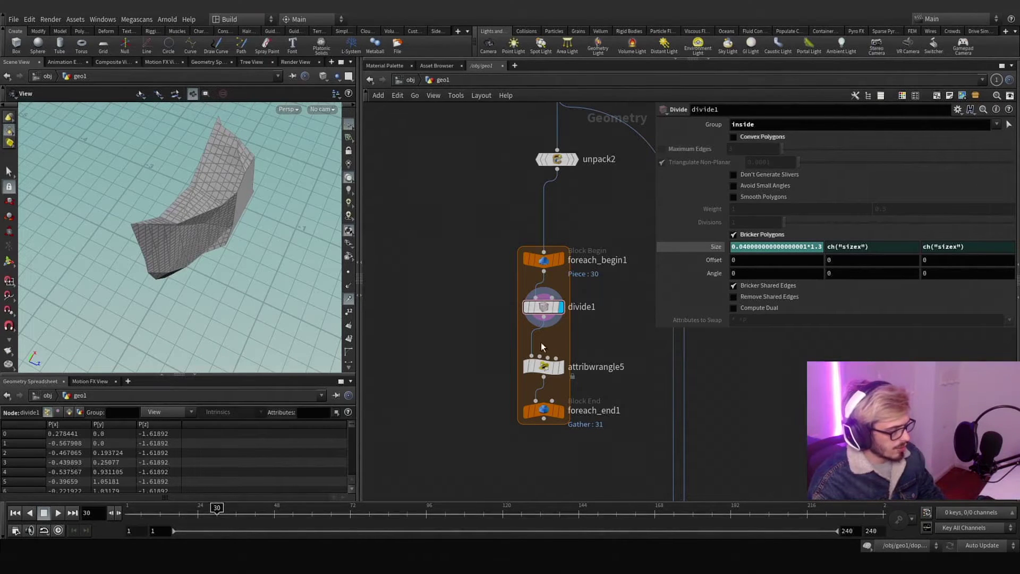
Move the loop end and attribwrangle5 down and insert a Point VOP between divide1 and the wrangle
{"action": "left_click_drag", "start_coordinate": [542, 419], "coordinate": [541, 459]}
{"action": "left_click_drag", "start_coordinate": [544, 368], "coordinate": [546, 393]}
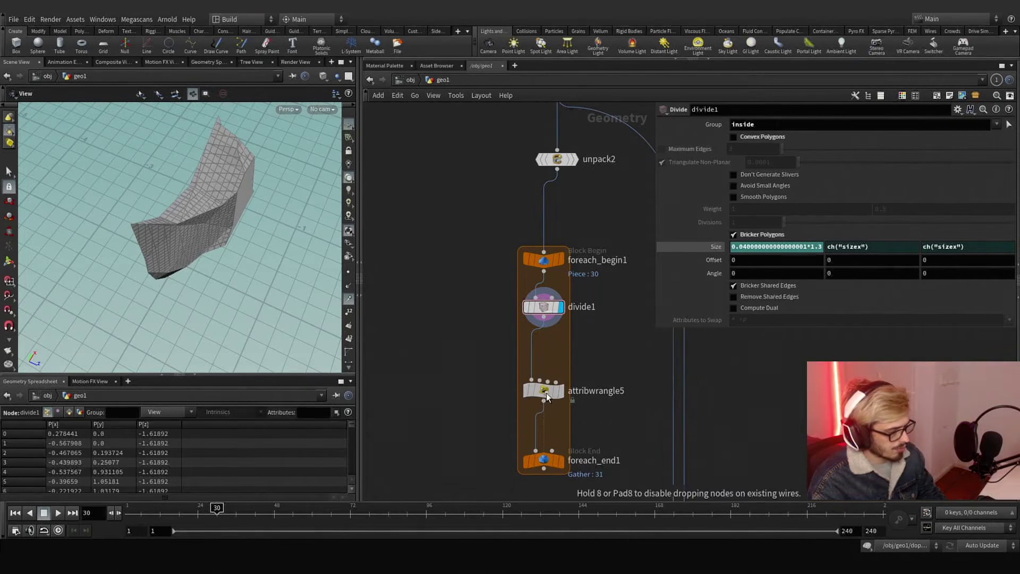
{"action": "key", "text": "Tab"}
{"action": "type", "text": "point vo"}
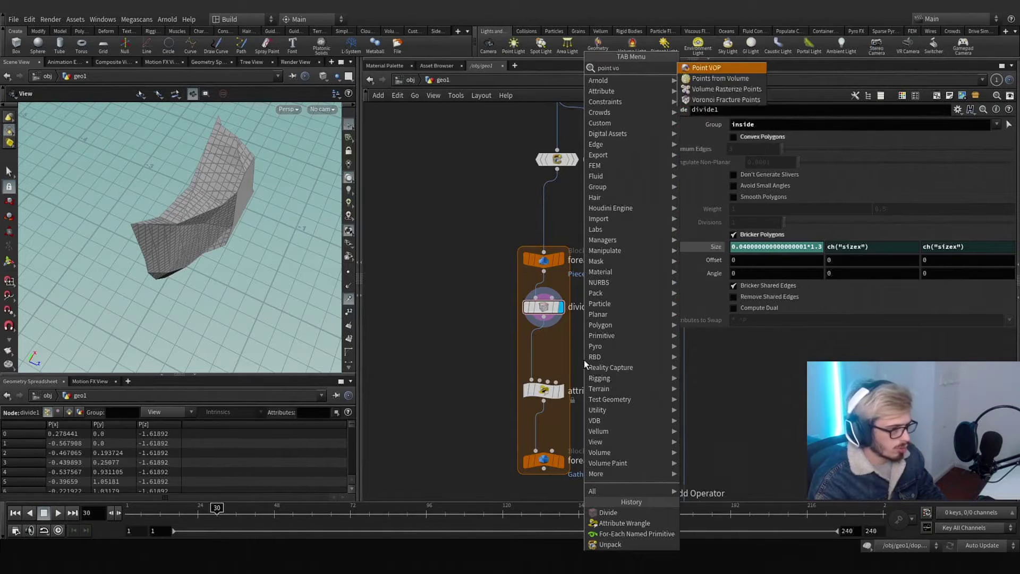
{"action": "key", "text": "Return"}
{"action": "left_click", "coordinate": [540, 350]}
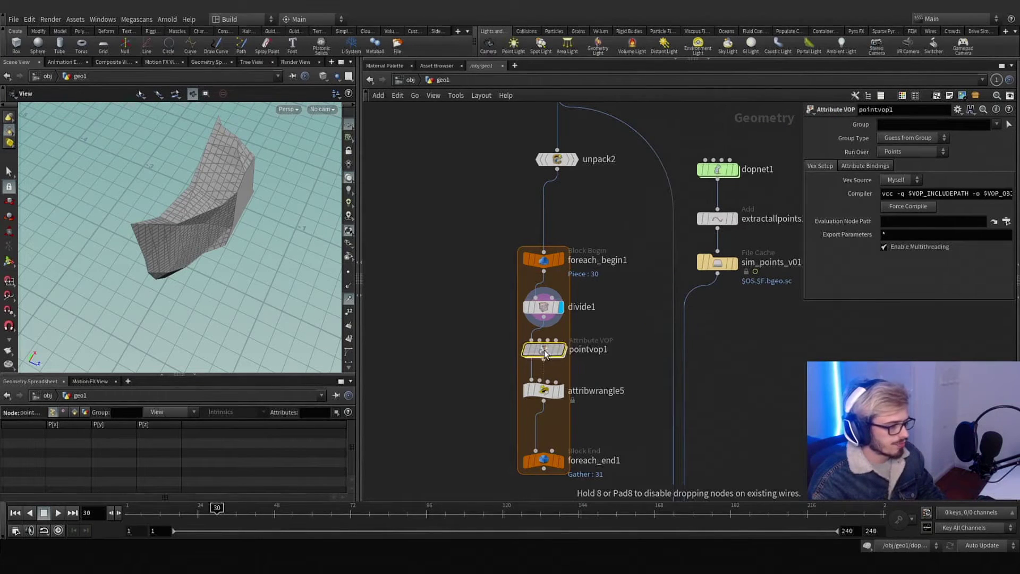
{"action": "left_click_drag", "start_coordinate": [539, 349], "coordinate": [543, 352]}
Shift pointvop1, attribwrangle5 and the loop end down to make room below divide1
{"action": "left_click_drag", "start_coordinate": [223, 228], "coordinate": [210, 210]}
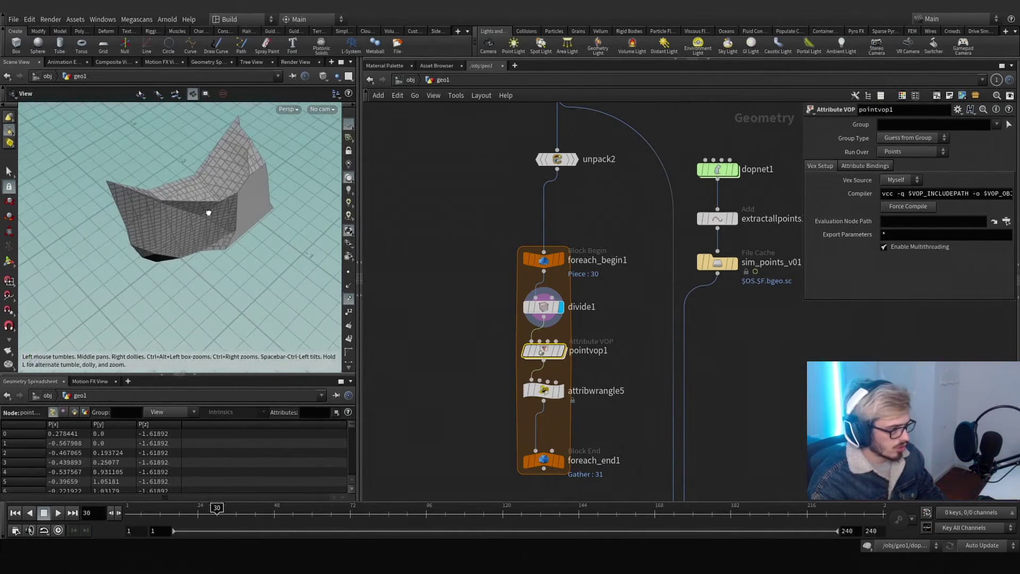
{"action": "middle_click_drag", "start_coordinate": [610, 386], "coordinate": [594, 315]}
{"action": "left_click_drag", "start_coordinate": [566, 436], "coordinate": [508, 360]}
{"action": "left_click_drag", "start_coordinate": [533, 395], "coordinate": [532, 433]}
{"action": "left_click_drag", "start_coordinate": [599, 375], "coordinate": [529, 313]}
Insert a Group Expand node between divide1 and pointvop1 and display its result
{"action": "key", "text": "Tab"}
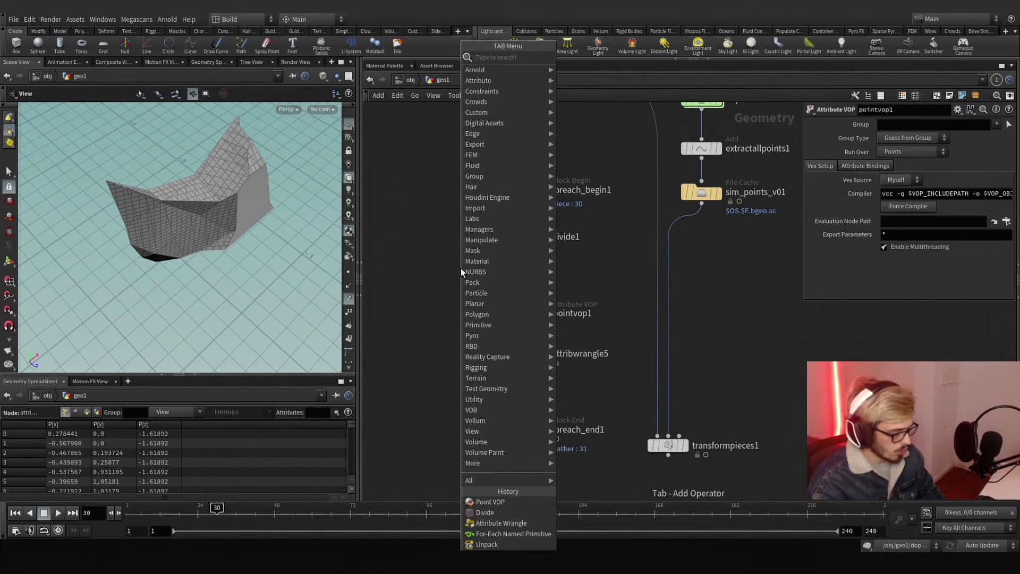
{"action": "type", "text": "expand g"}
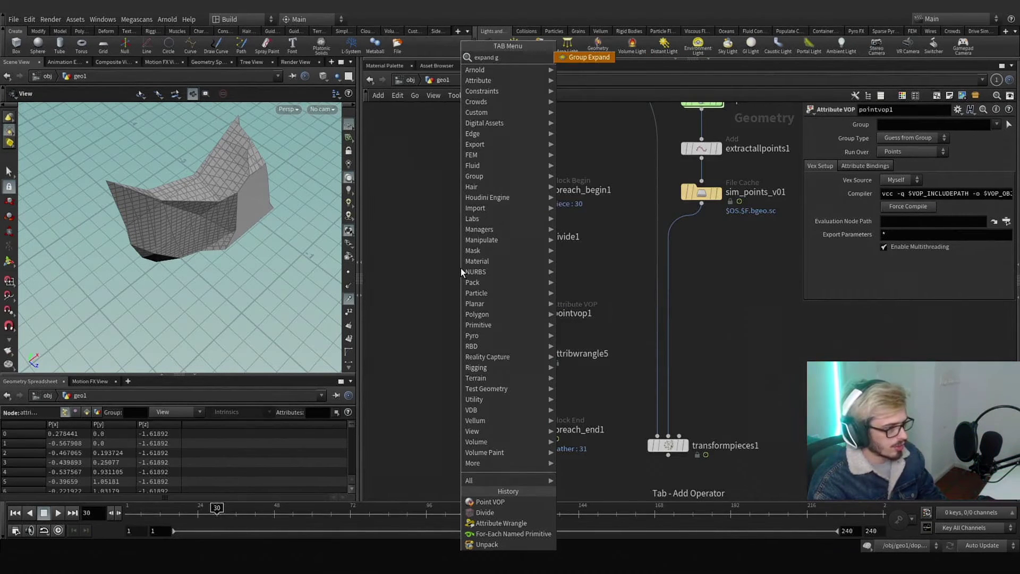
{"action": "key", "text": "Return"}
{"action": "left_click", "coordinate": [513, 277]}
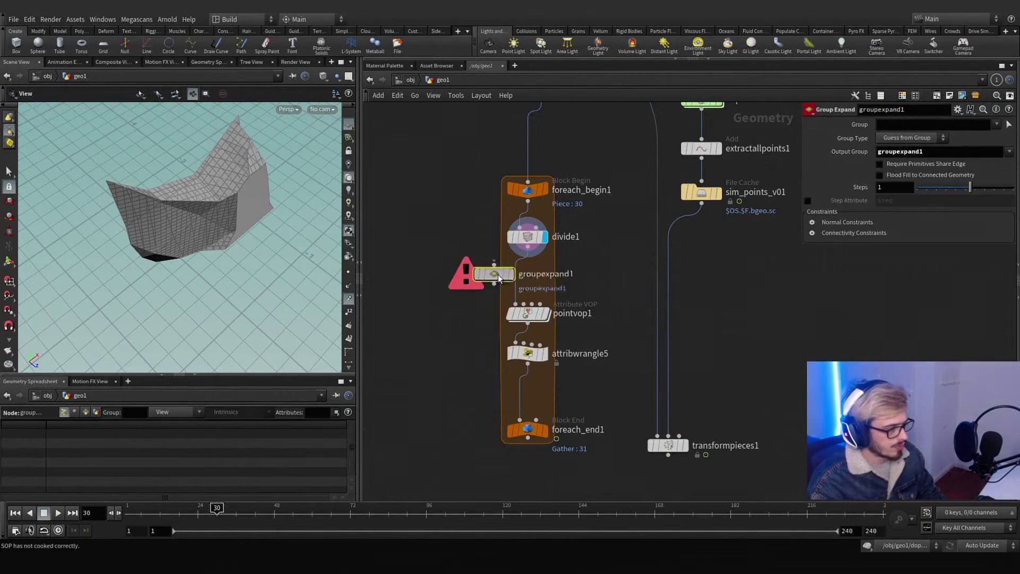
{"action": "left_click_drag", "start_coordinate": [513, 276], "coordinate": [528, 278]}
{"action": "left_click", "coordinate": [545, 278]}
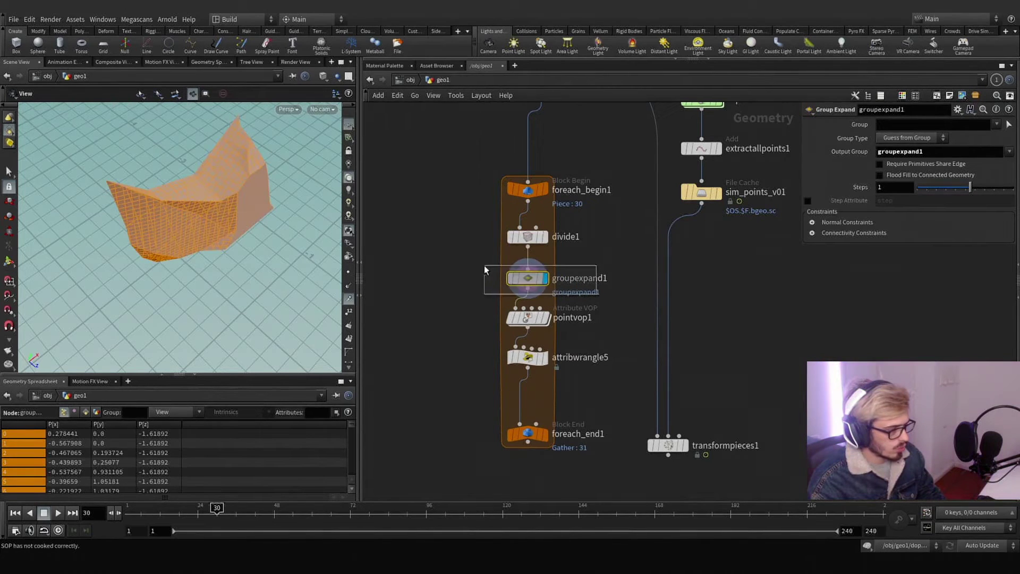
Set the Group Expand's group type to Primitives and its base group to inside
{"action": "left_click", "coordinate": [930, 138]}
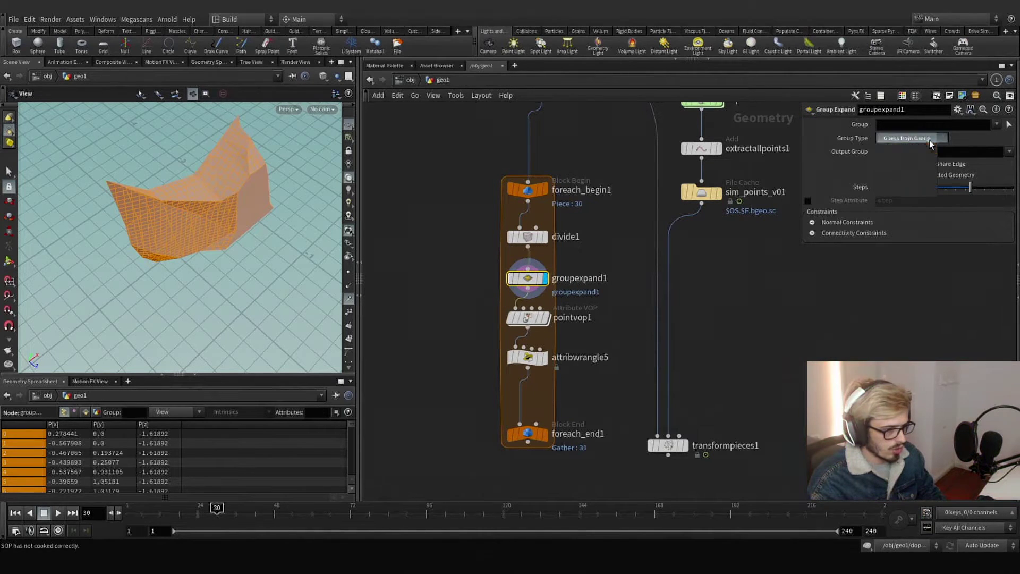
{"action": "left_click", "coordinate": [907, 191]}
{"action": "left_click", "coordinate": [996, 126]}
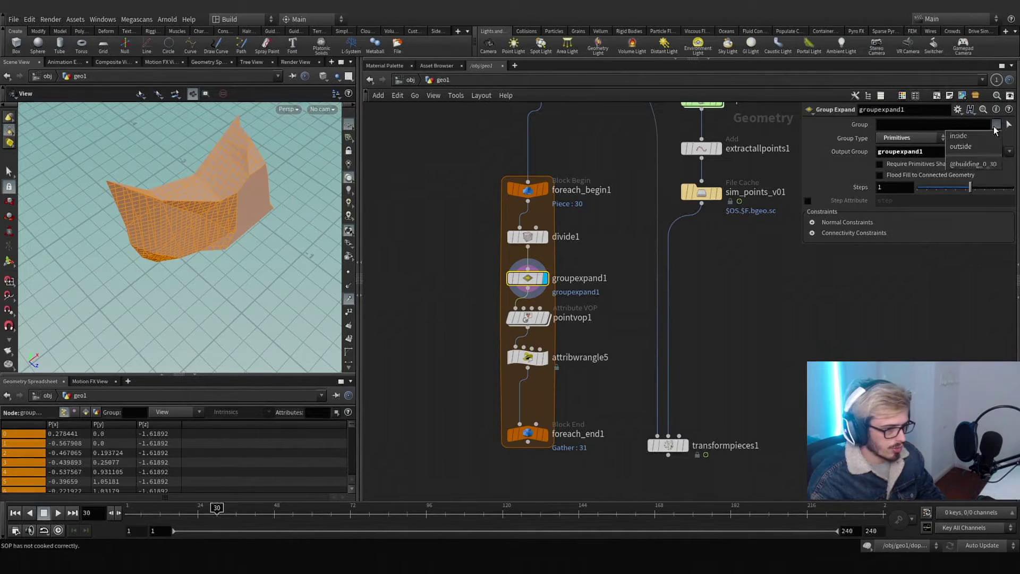
{"action": "left_click", "coordinate": [992, 136]}
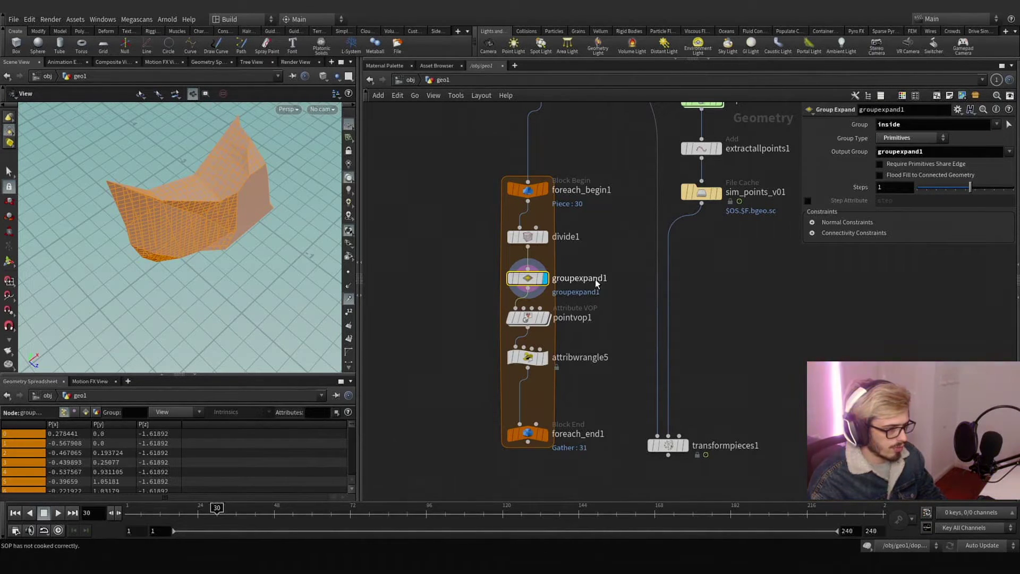
Check divide1's primitive group attributes in the spreadsheet and set the Group Expand's Steps to -2
{"action": "left_click", "coordinate": [545, 237]}
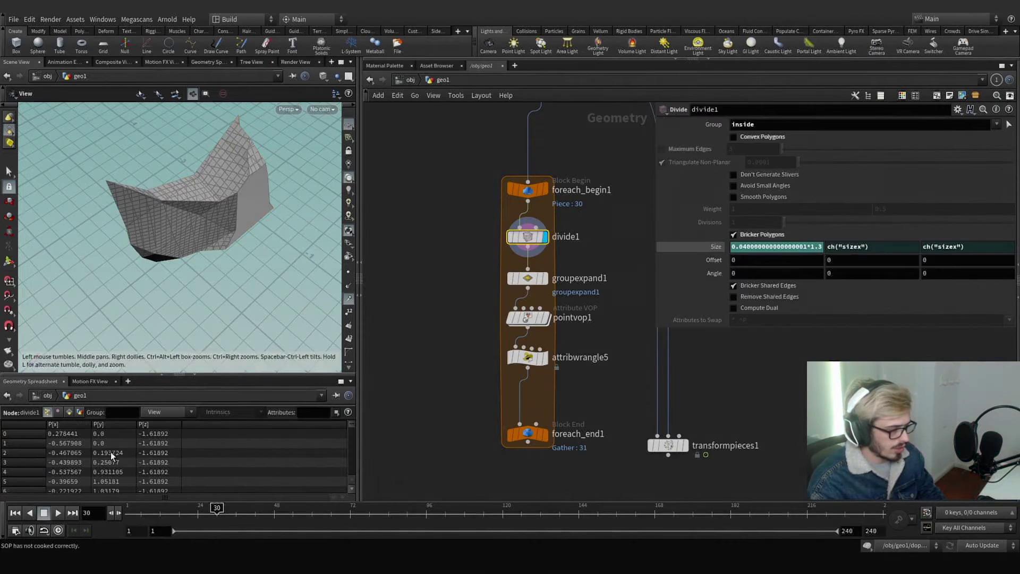
{"action": "left_click", "coordinate": [69, 413]}
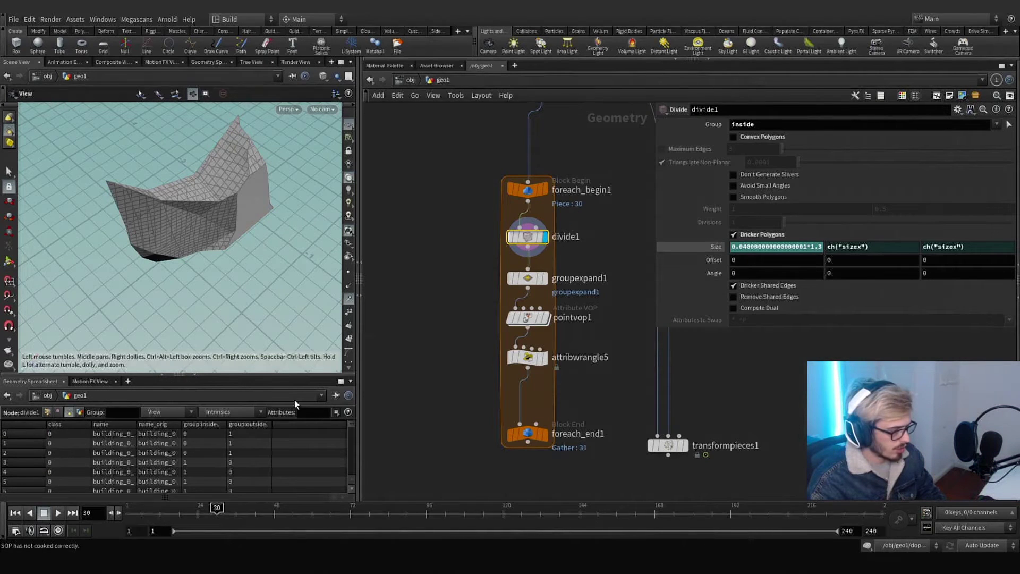
{"action": "left_click", "coordinate": [543, 277]}
{"action": "left_click_drag", "start_coordinate": [966, 190], "coordinate": [958, 197]}
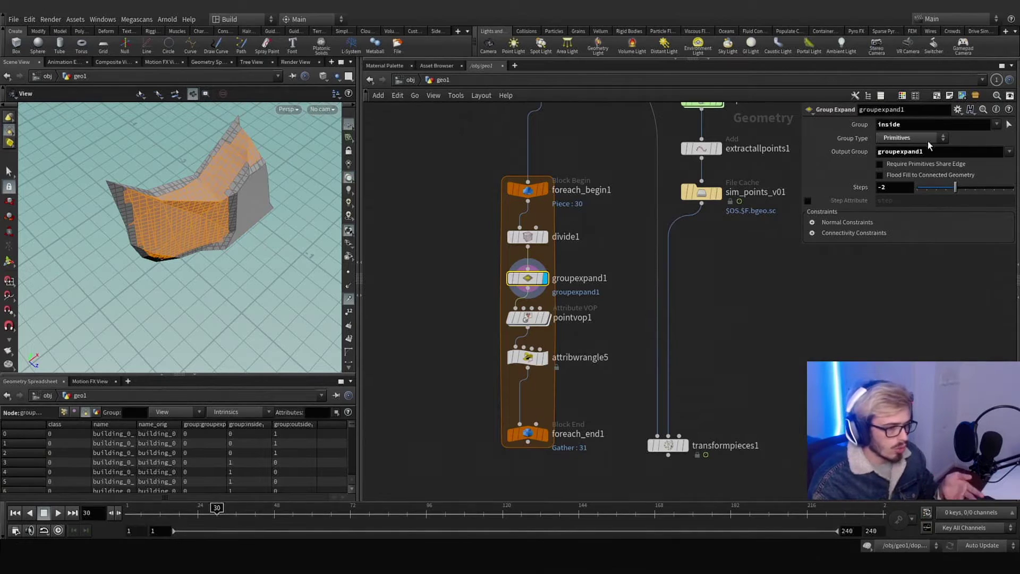
Try inside and outside together as the Group Expand's base group, and set it to outside only
{"action": "left_click", "coordinate": [943, 125]}
{"action": "type", "text": "outside"}
{"action": "key", "text": "Return"}
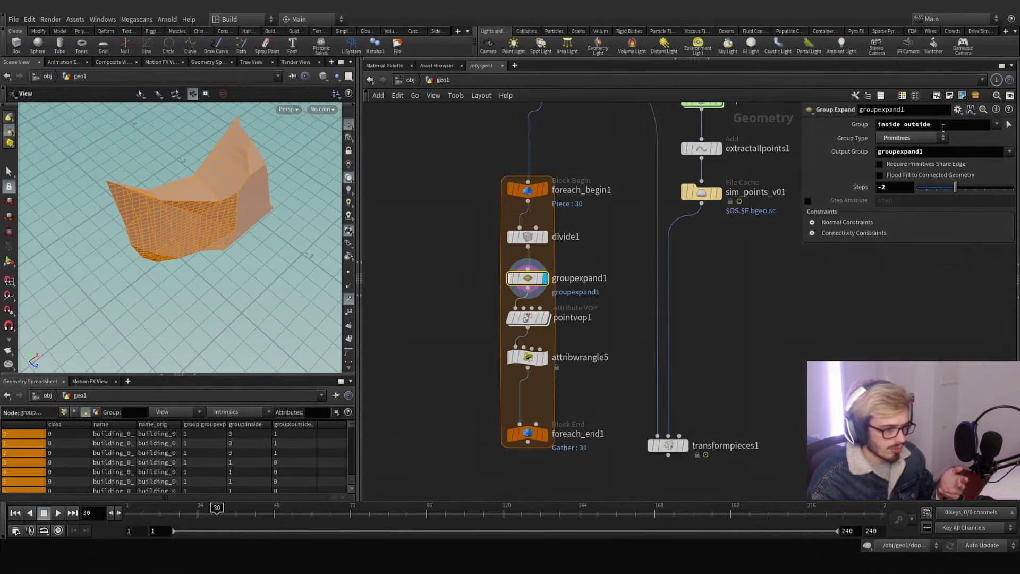
{"action": "left_click_drag", "start_coordinate": [943, 128], "coordinate": [799, 119]}
{"action": "type", "text": "outside"}
{"action": "key", "text": "Return"}
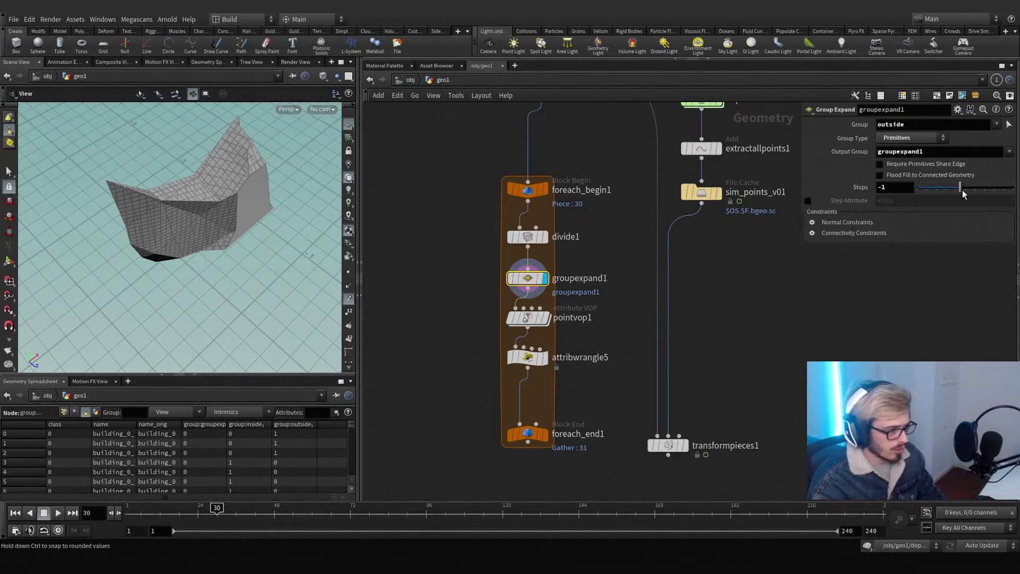
Name the Group Expand's output group expandedOutside and set its Steps to 3
{"action": "left_click_drag", "start_coordinate": [964, 194], "coordinate": [966, 190]}
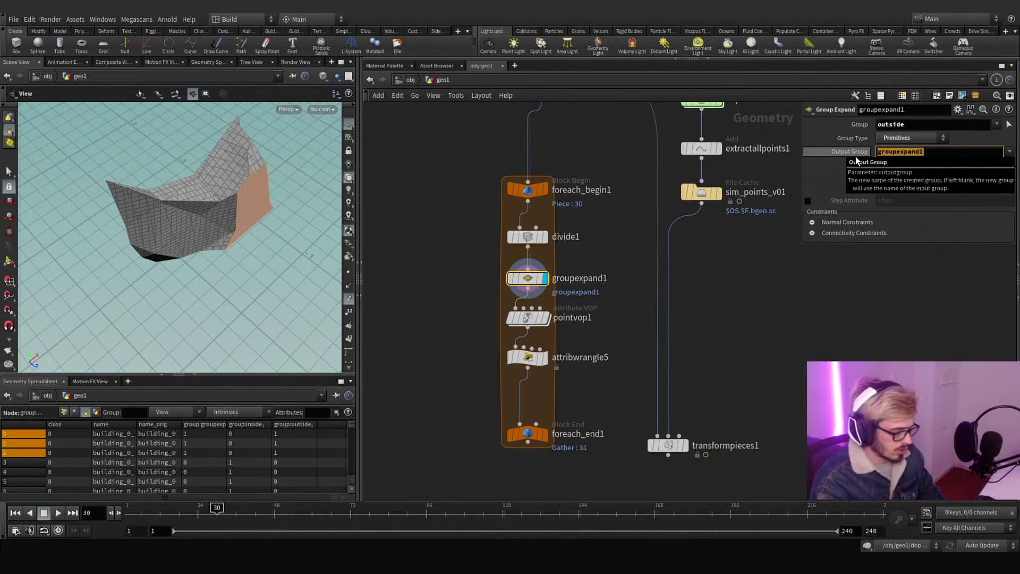
{"action": "type", "text": "expanded0"}
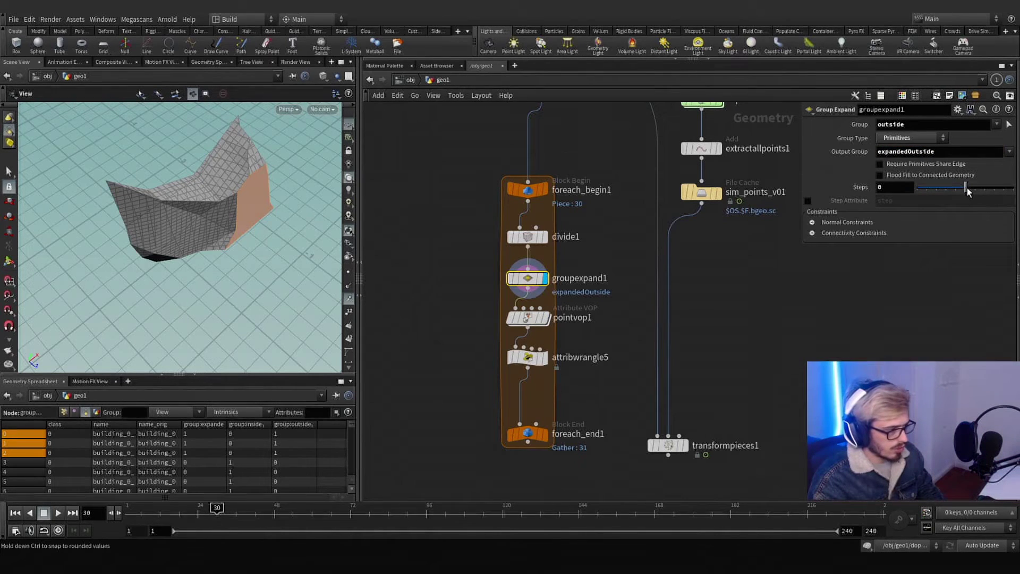
{"action": "left_click_drag", "start_coordinate": [967, 191], "coordinate": [980, 191]}
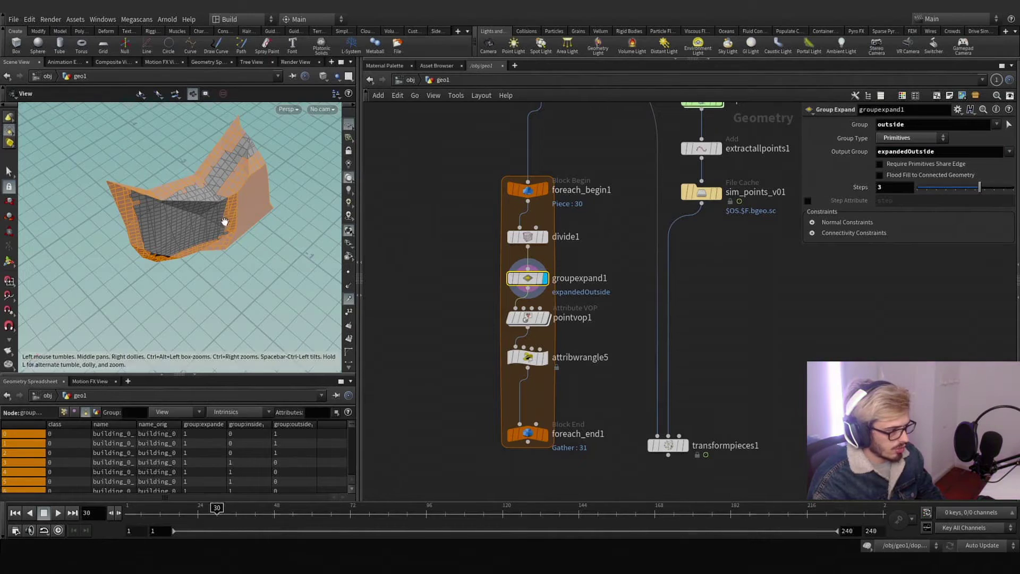
{"action": "left_click_drag", "start_coordinate": [223, 221], "coordinate": [196, 214]}
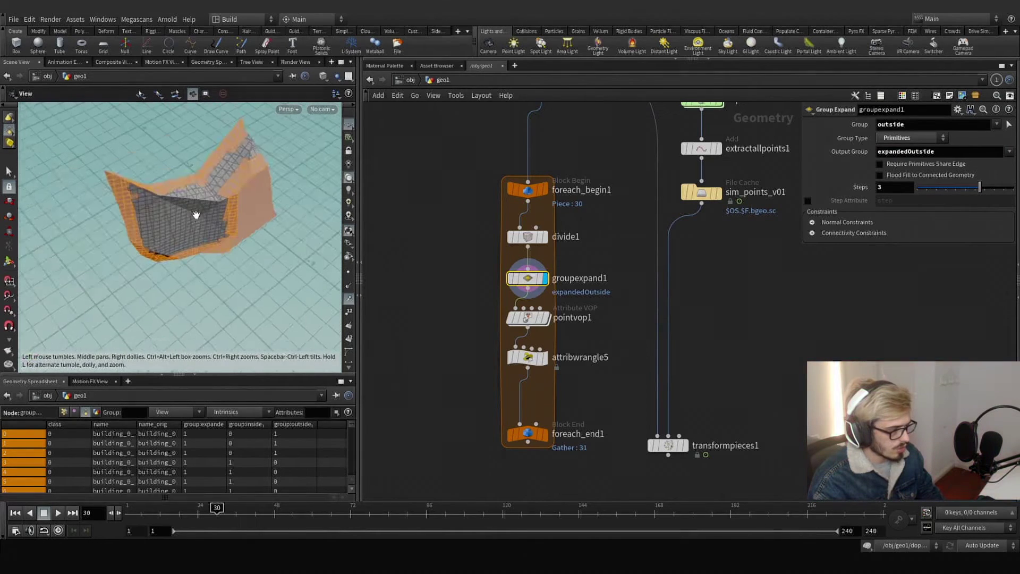
{"action": "right_click_drag", "start_coordinate": [196, 214], "coordinate": [223, 197]}
{"action": "left_click_drag", "start_coordinate": [190, 166], "coordinate": [196, 169]}
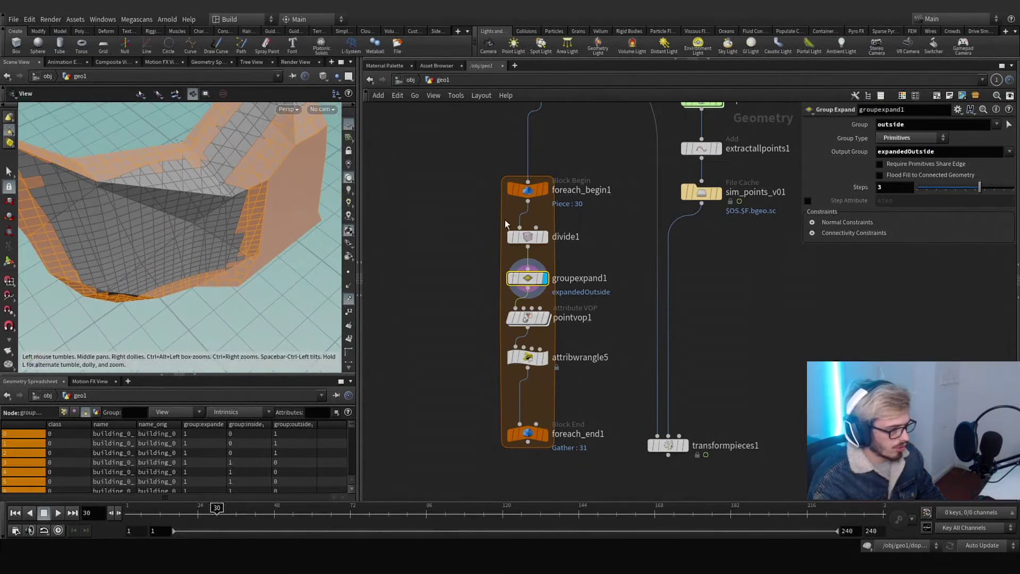
Make room between groupexpand1 and pointvop1 by moving the lower nodes of the loop further down
{"action": "middle_click_drag", "start_coordinate": [574, 432], "coordinate": [567, 382]}
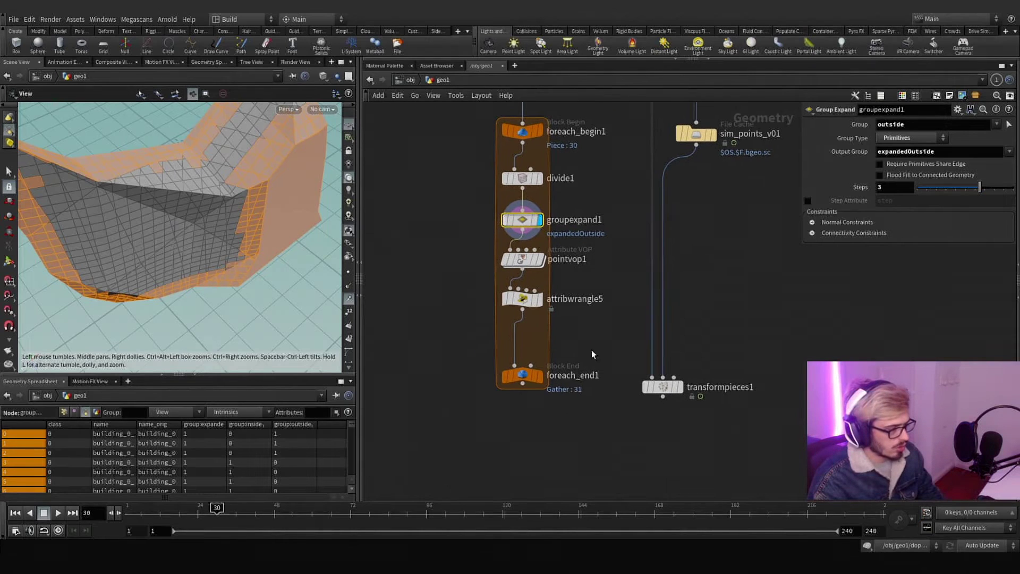
{"action": "mouse_move", "coordinate": [535, 263]}
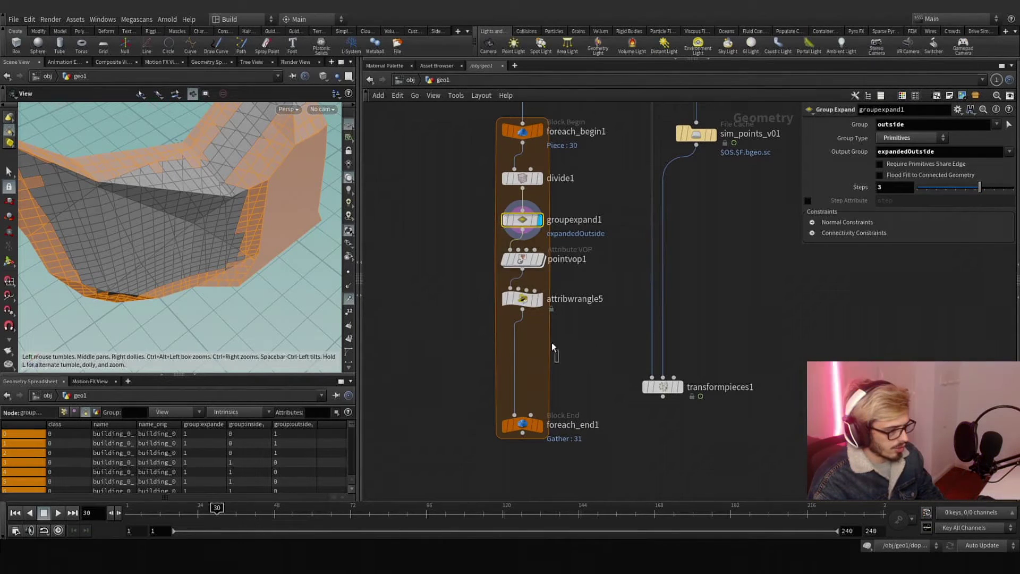
{"action": "left_click_drag", "start_coordinate": [553, 348], "coordinate": [523, 290]}
{"action": "key", "text": "Tab"}
{"action": "type", "text": "2"}
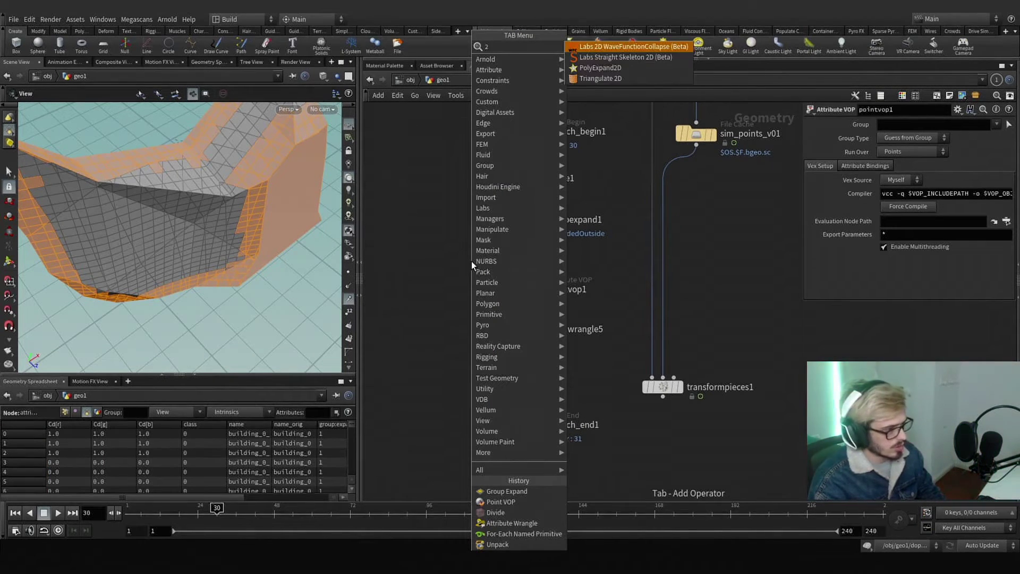
{"action": "key", "text": "BackSpace"}
{"action": "type", "text": "wr"}
{"action": "key", "text": "Return"}
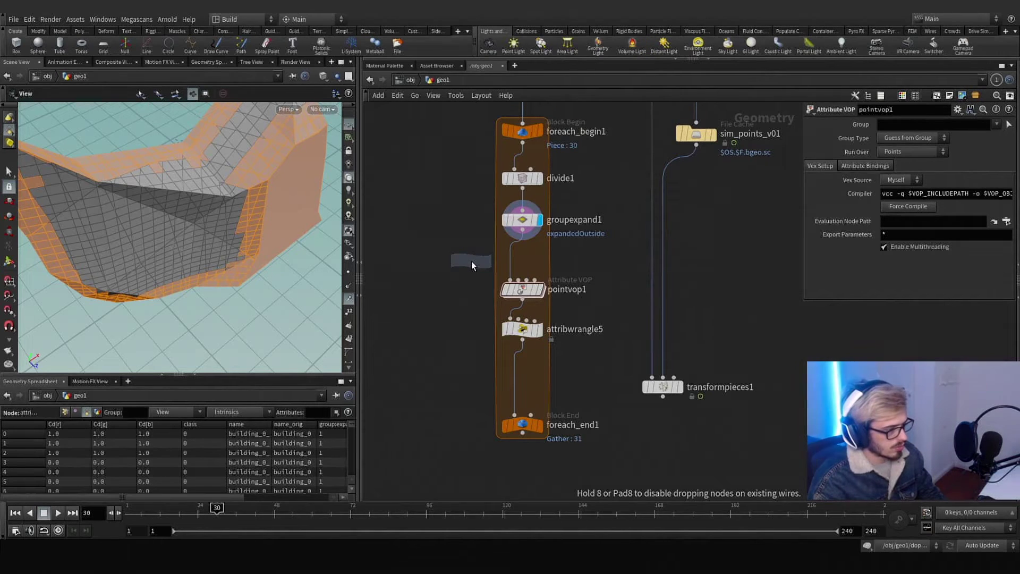
{"action": "left_click", "coordinate": [471, 261]}
{"action": "key", "text": "ctrl+z"}
Add a Color node and insert it between groupexpand1 and pointvop1
{"action": "key", "text": "Tab"}
{"action": "type", "text": "co"}
{"action": "key", "text": "Return"}
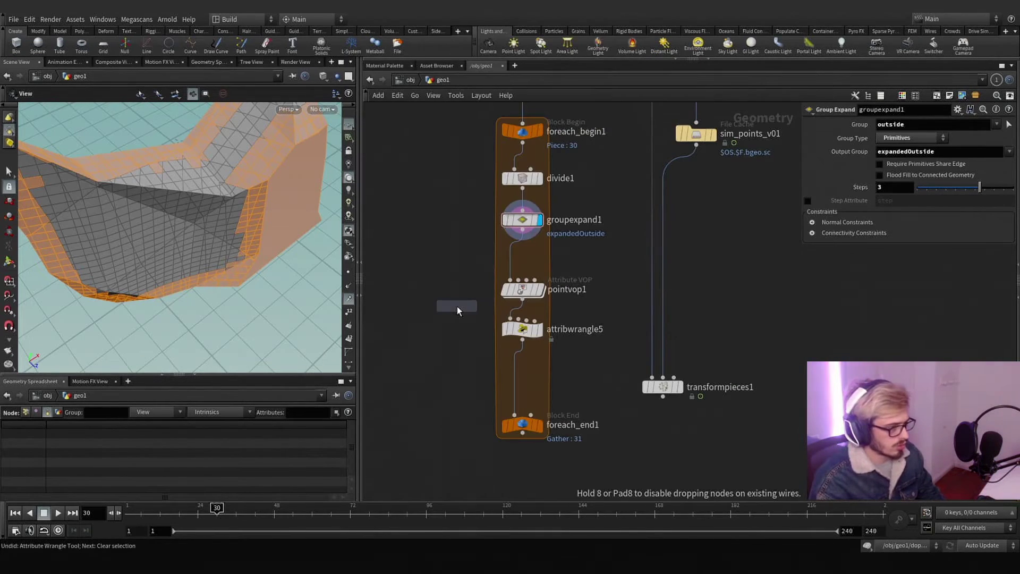
{"action": "left_click", "coordinate": [457, 306]}
{"action": "double_click", "coordinate": [456, 306]}
{"action": "left_click", "coordinate": [443, 79]}
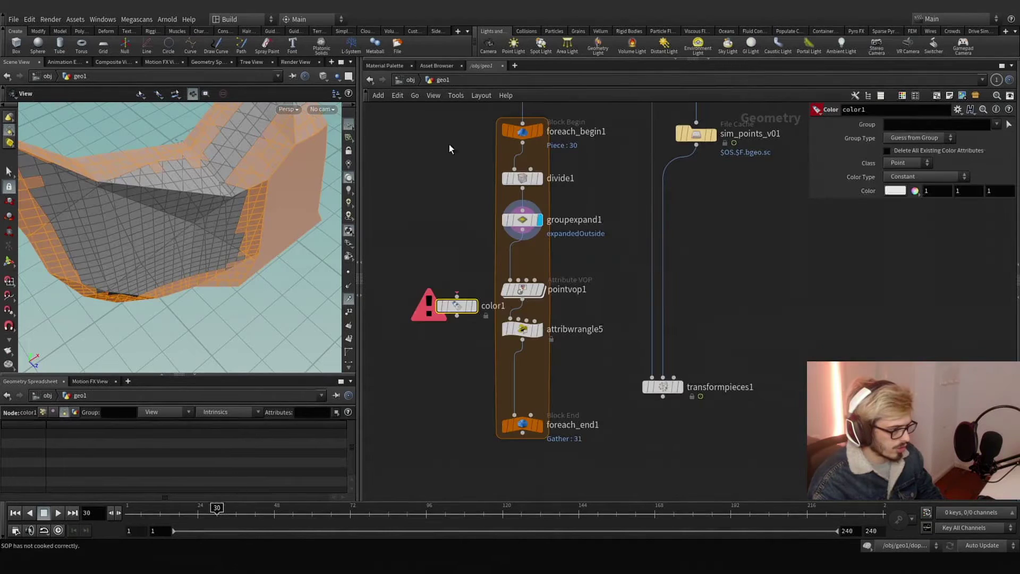
{"action": "left_click_drag", "start_coordinate": [491, 298], "coordinate": [560, 264]}
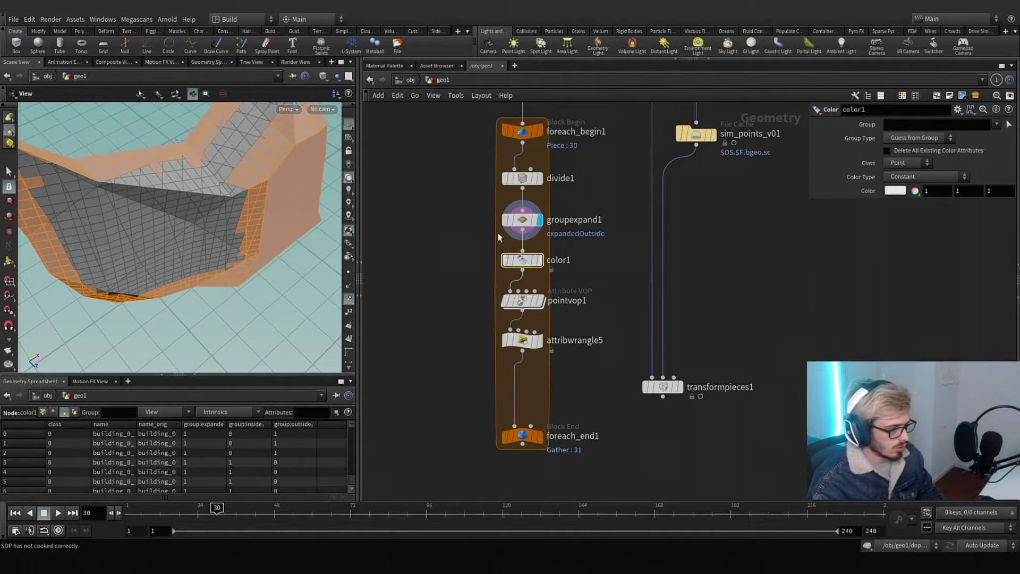
Limit the Color node to the expandedOutside group, set its color to black and display its result
{"action": "left_click", "coordinate": [997, 125]}
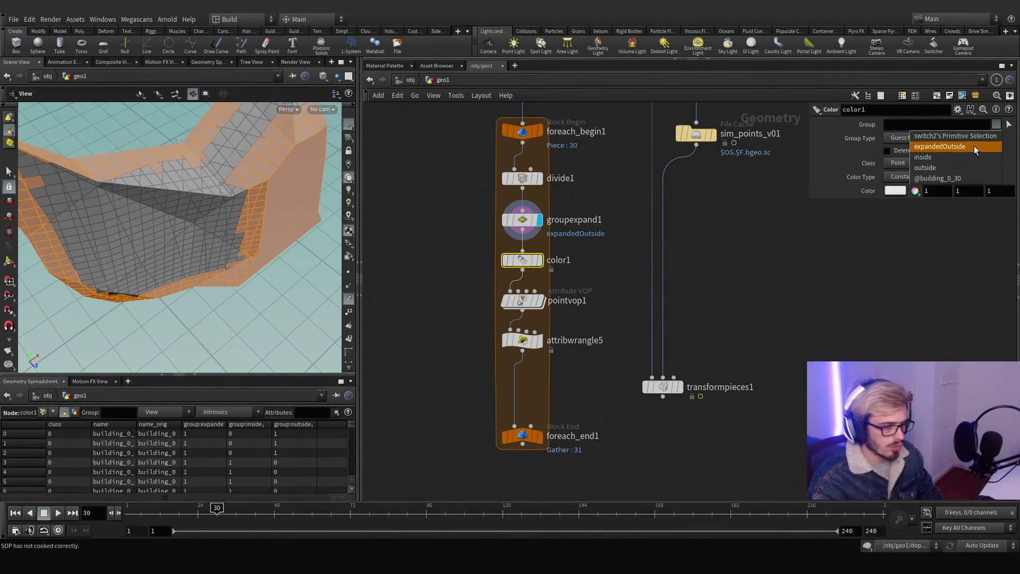
{"action": "left_click", "coordinate": [940, 147]}
{"action": "left_click", "coordinate": [897, 191]}
{"action": "left_click", "coordinate": [820, 170]}
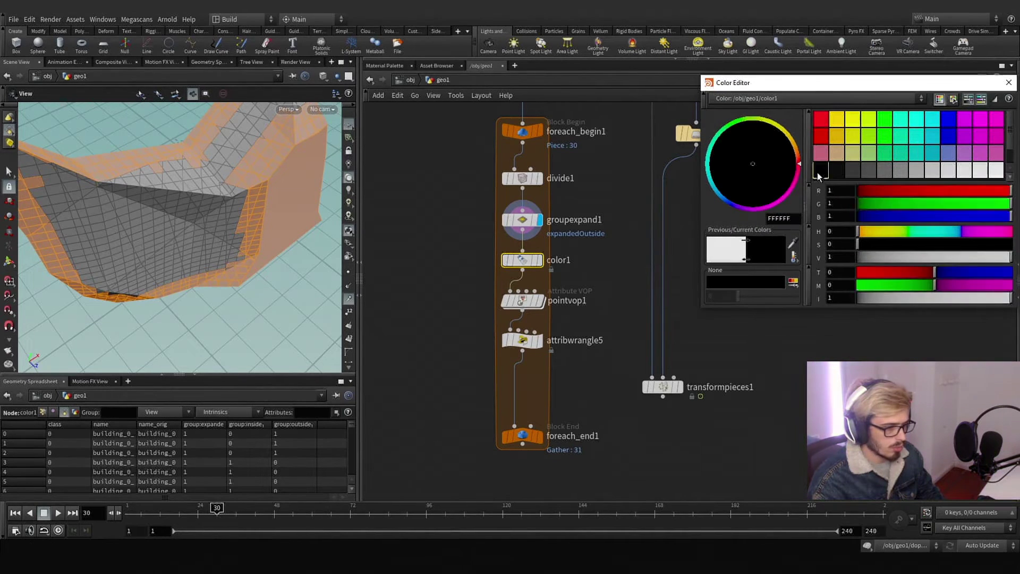
{"action": "left_click", "coordinate": [1008, 83]}
{"action": "left_click", "coordinate": [540, 260]}
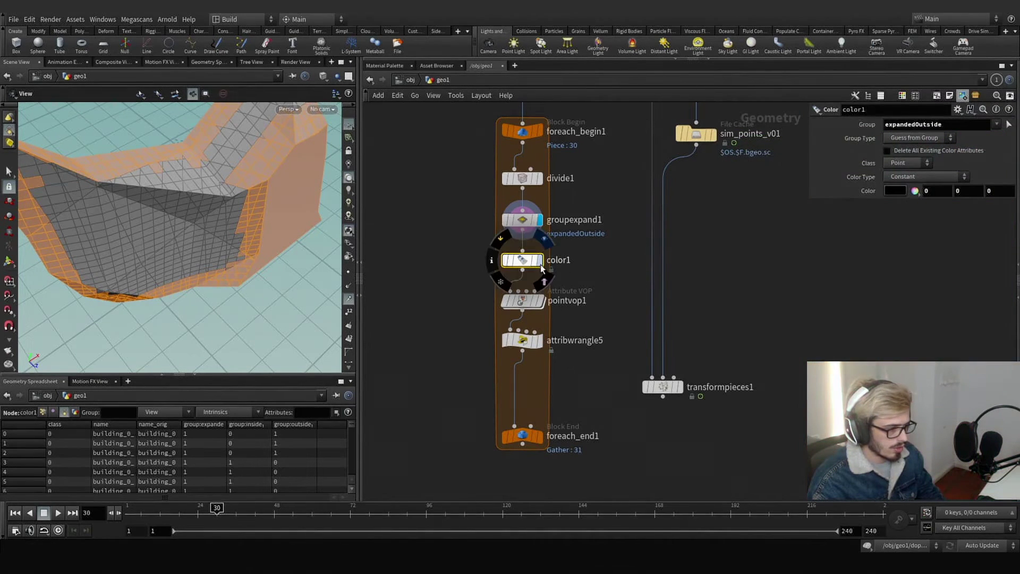
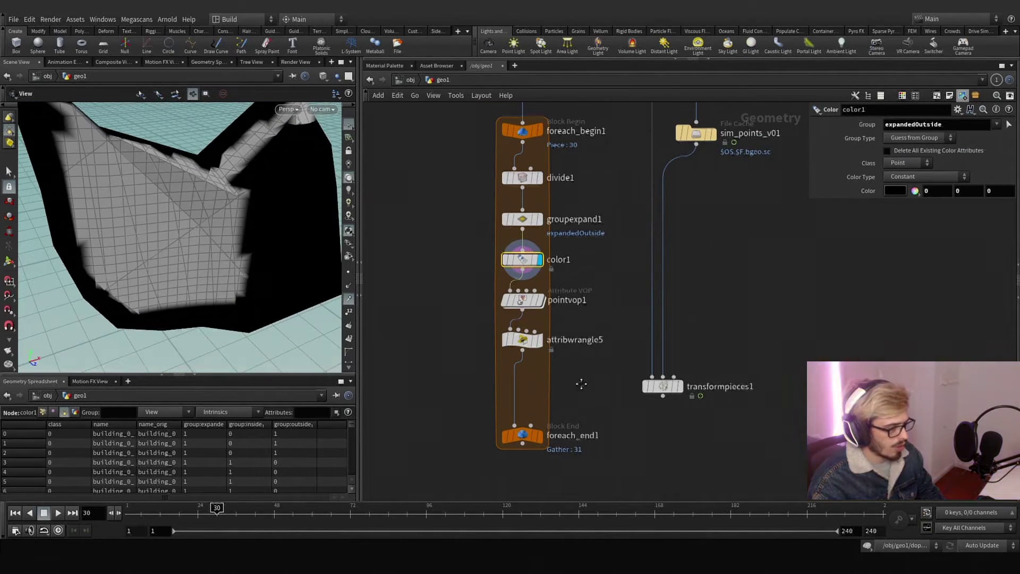
Move pointvop1 and attribwrangle5 down and insert an Attribute Promote node after color1
{"action": "middle_click_drag", "start_coordinate": [580, 383], "coordinate": [564, 337]}
{"action": "left_click_drag", "start_coordinate": [558, 339], "coordinate": [499, 293]}
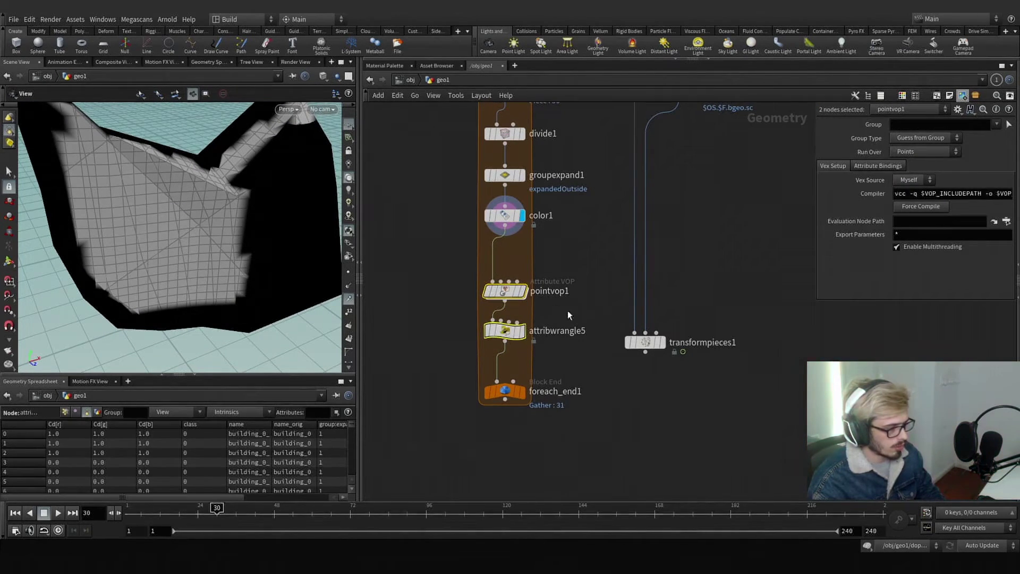
{"action": "left_click", "coordinate": [589, 305]}
{"action": "key", "text": "Tab"}
{"action": "type", "text": "promot"}
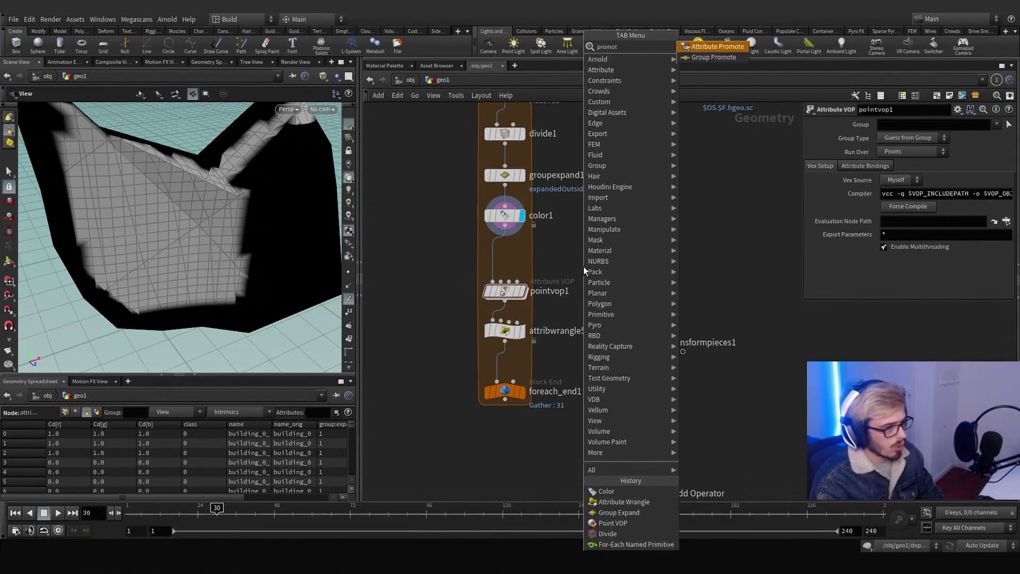
{"action": "key", "text": "Return"}
{"action": "left_click", "coordinate": [584, 266]}
{"action": "left_click_drag", "start_coordinate": [583, 266], "coordinate": [502, 263]}
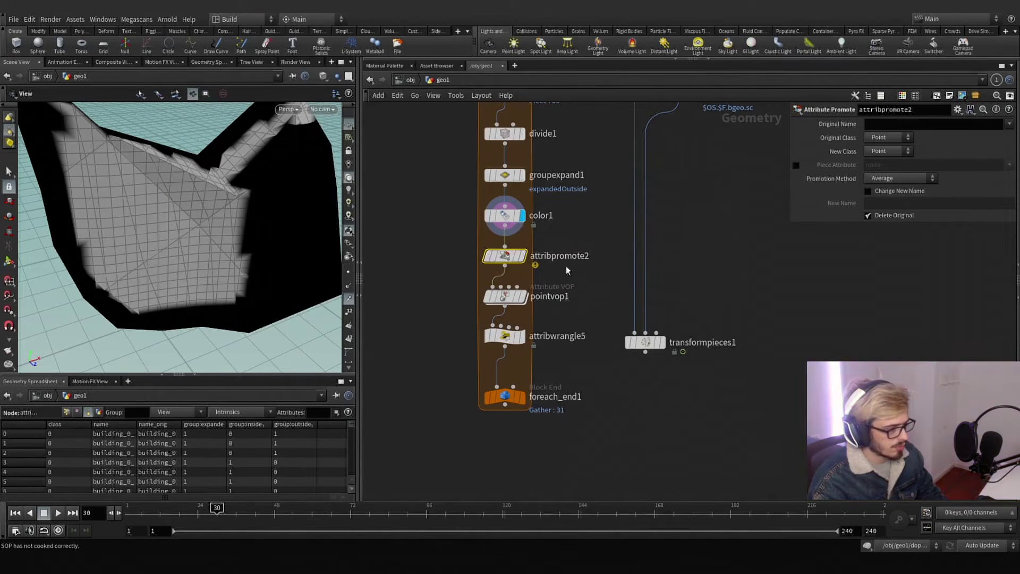
Set the Attribute Promote node to promote Cd from Primitive to Point and display its result
{"action": "left_click", "coordinate": [887, 139]}
{"action": "left_click", "coordinate": [881, 159]}
{"action": "left_click", "coordinate": [895, 152]}
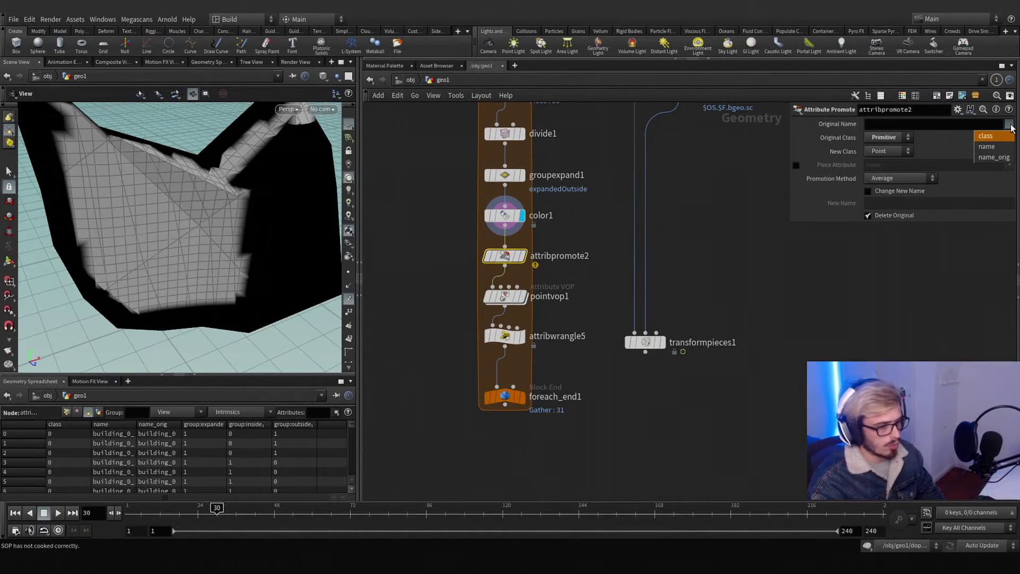
{"action": "left_click", "coordinate": [994, 157]}
{"action": "left_click", "coordinate": [896, 152]}
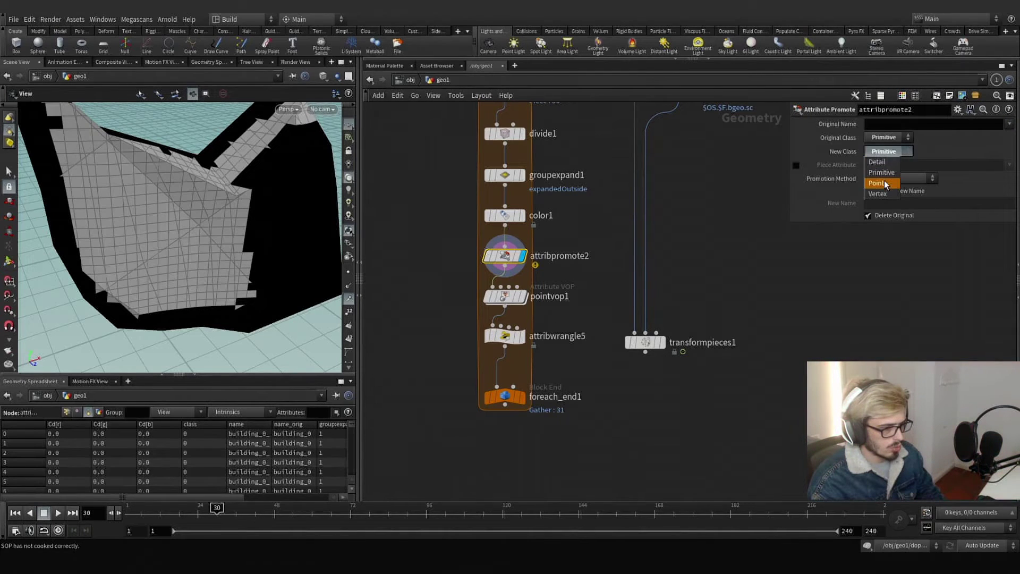
{"action": "key", "text": "ctrl+z"}
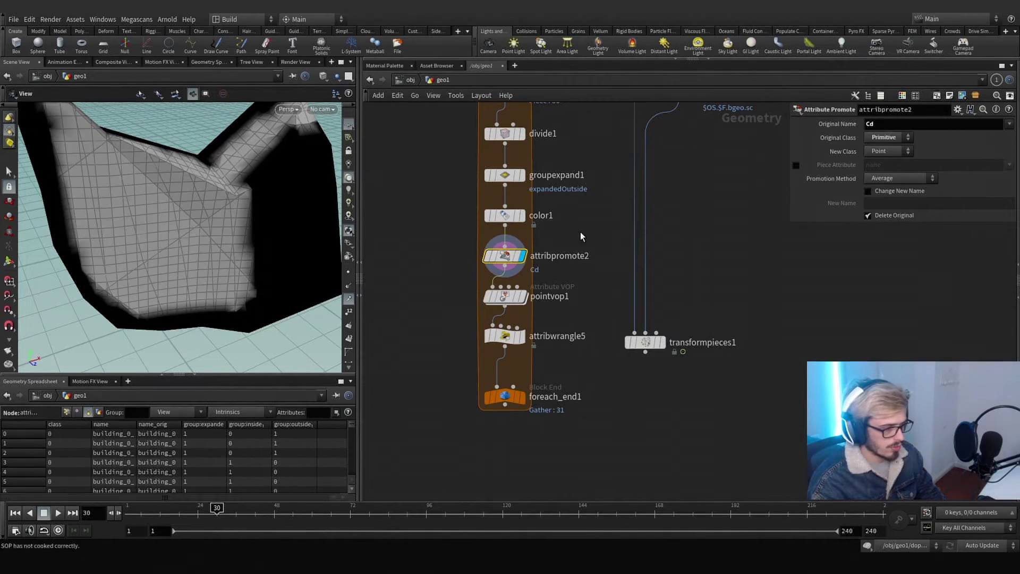
{"action": "left_click_drag", "start_coordinate": [203, 229], "coordinate": [223, 175]}
Space out pointvop1, attribwrangle5 and foreach_end1 further down the loop
{"action": "middle_click_drag", "start_coordinate": [558, 296], "coordinate": [562, 245]}
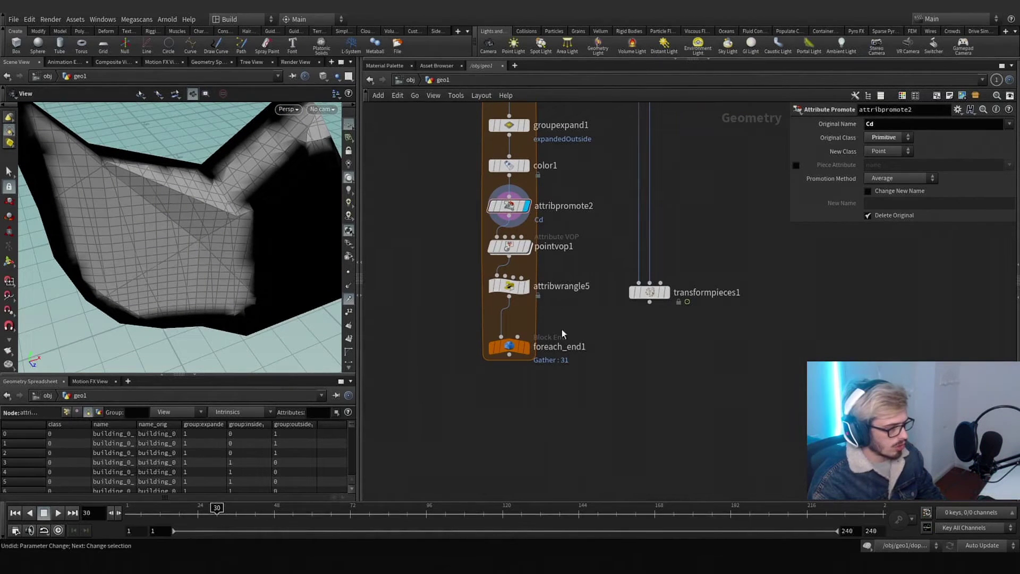
{"action": "left_click", "coordinate": [505, 349]}
{"action": "left_click_drag", "start_coordinate": [506, 349], "coordinate": [509, 391]}
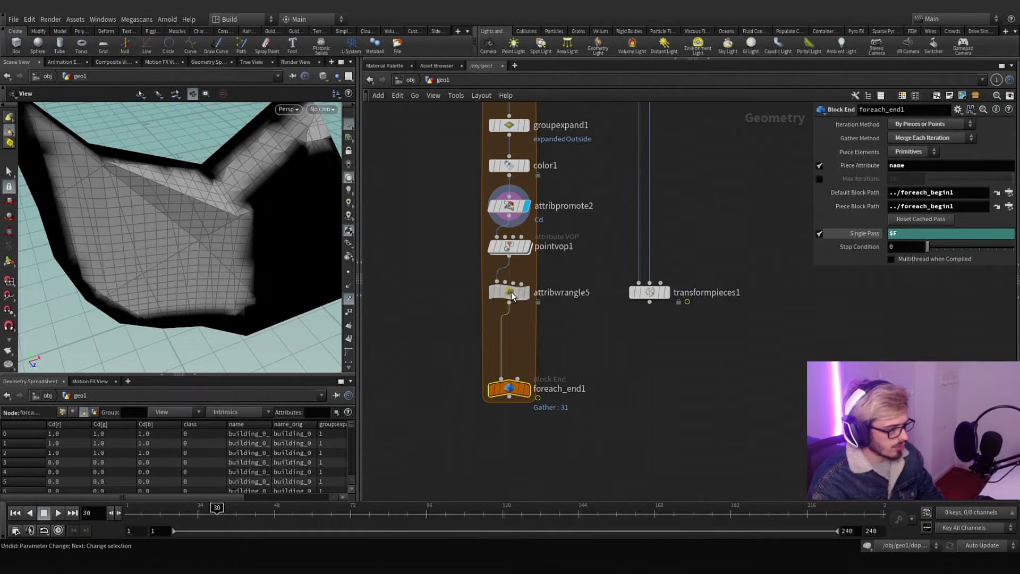
{"action": "left_click_drag", "start_coordinate": [512, 249], "coordinate": [512, 259]}
Add a Normal node and insert it between foreach_begin1 and divide1
{"action": "middle_click_drag", "start_coordinate": [570, 232], "coordinate": [578, 296]}
{"action": "key", "text": "Tab"}
{"action": "type", "text": "norm"}
{"action": "key", "text": "Return"}
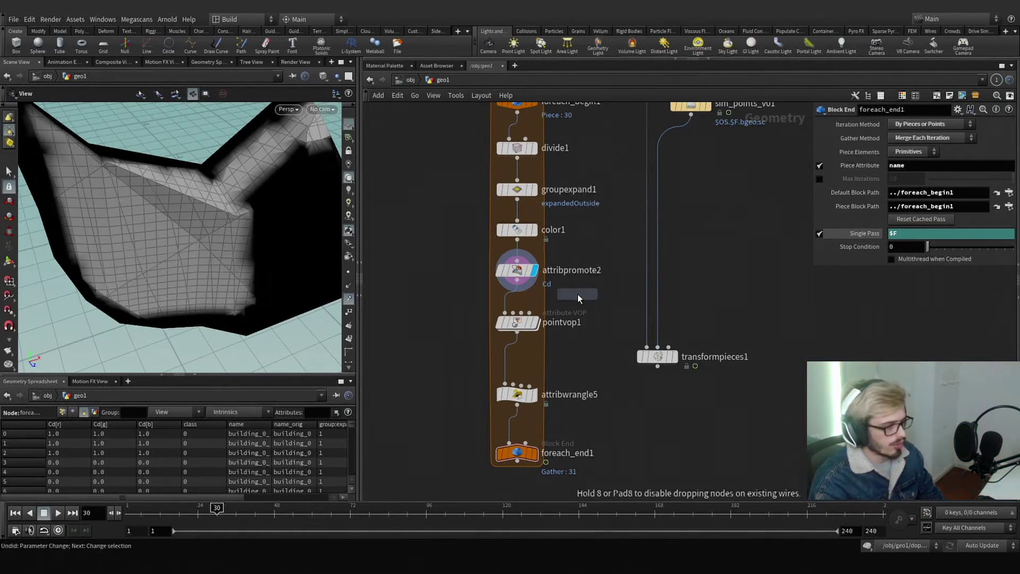
{"action": "left_click", "coordinate": [578, 294]}
{"action": "left_click_drag", "start_coordinate": [578, 294], "coordinate": [525, 150]}
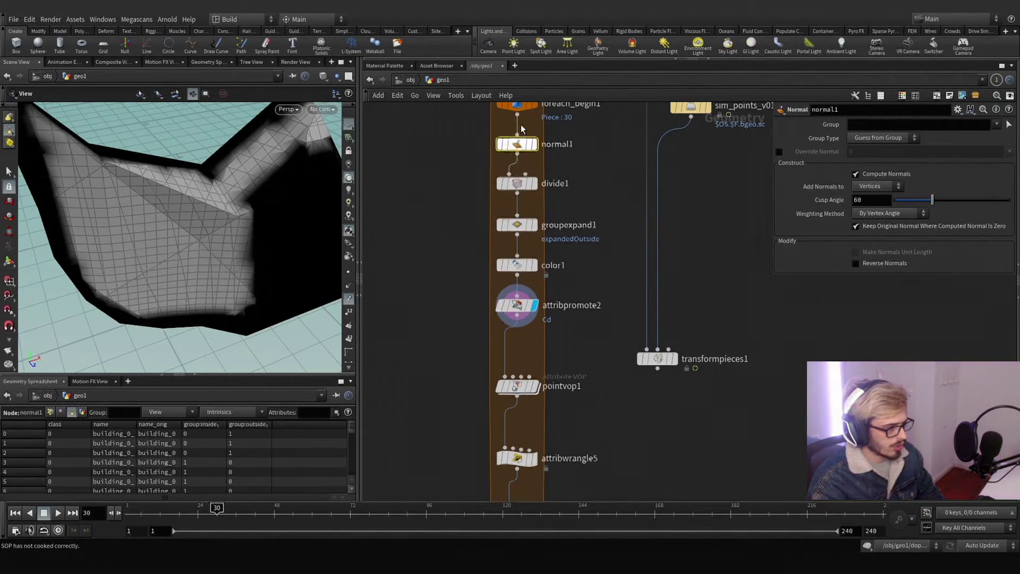
Limit the Normal node to the inside group and display its normals in the viewport
{"action": "left_click", "coordinate": [967, 136]}
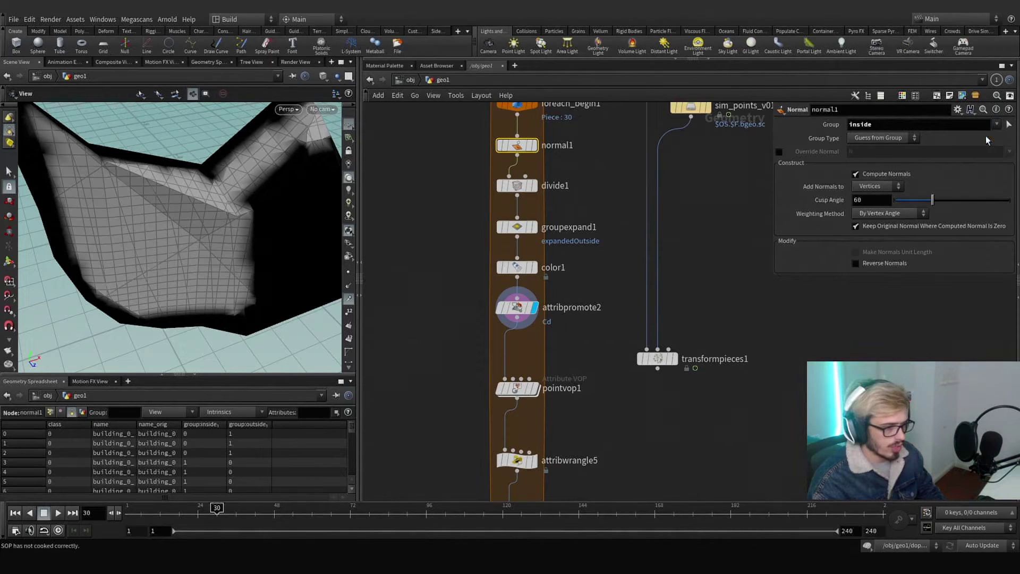
{"action": "left_click", "coordinate": [534, 145]}
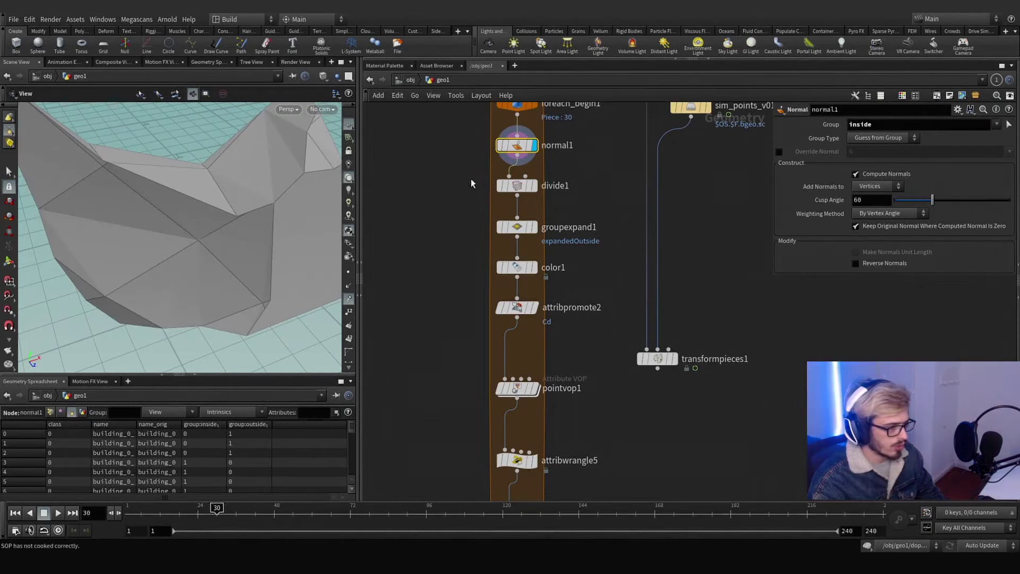
{"action": "left_click", "coordinate": [349, 287]}
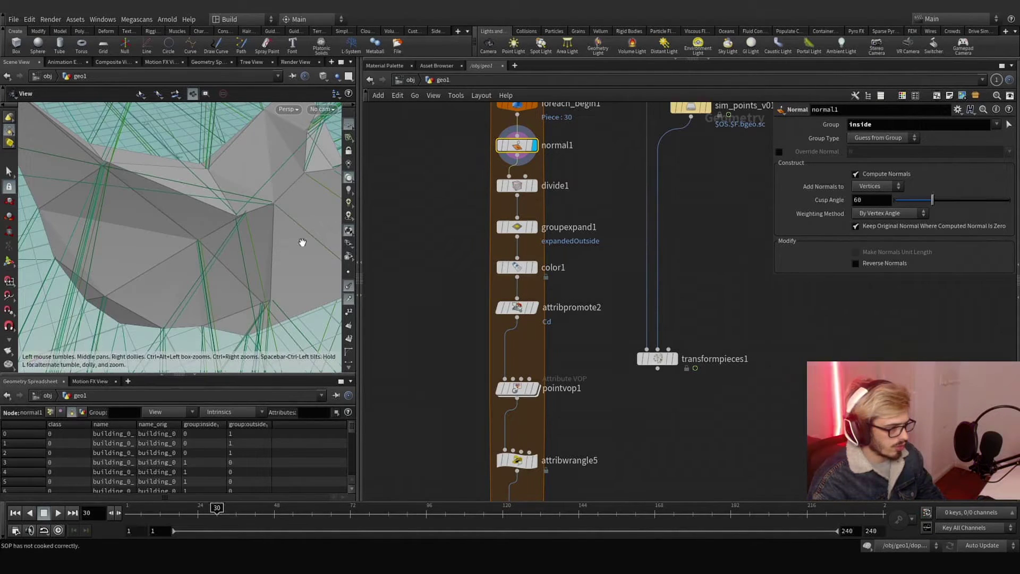
Set the Normal node to add normals to Points
{"action": "left_click", "coordinate": [867, 187]}
{"action": "left_click", "coordinate": [866, 197]}
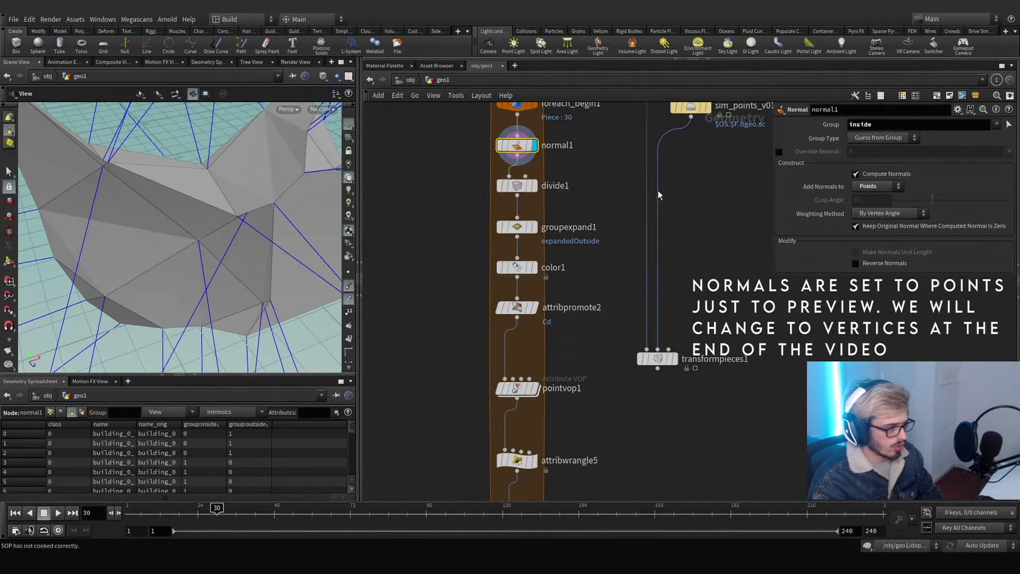
{"action": "left_click_drag", "start_coordinate": [230, 198], "coordinate": [178, 192]}
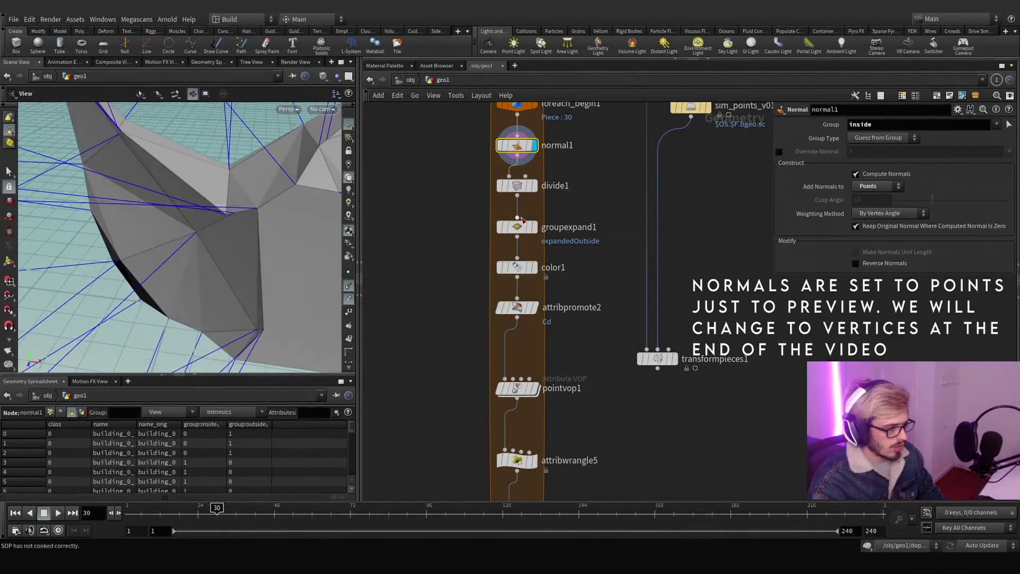
Display divide1 and examine the normals on the subdivided piece
{"action": "left_click", "coordinate": [535, 187]}
{"action": "left_click_drag", "start_coordinate": [603, 206], "coordinate": [485, 173]}
{"action": "left_click_drag", "start_coordinate": [264, 210], "coordinate": [304, 209]}
Move the Normal node so that it sits between divide1 and groupexpand1
{"action": "mouse_move", "coordinate": [518, 151]}
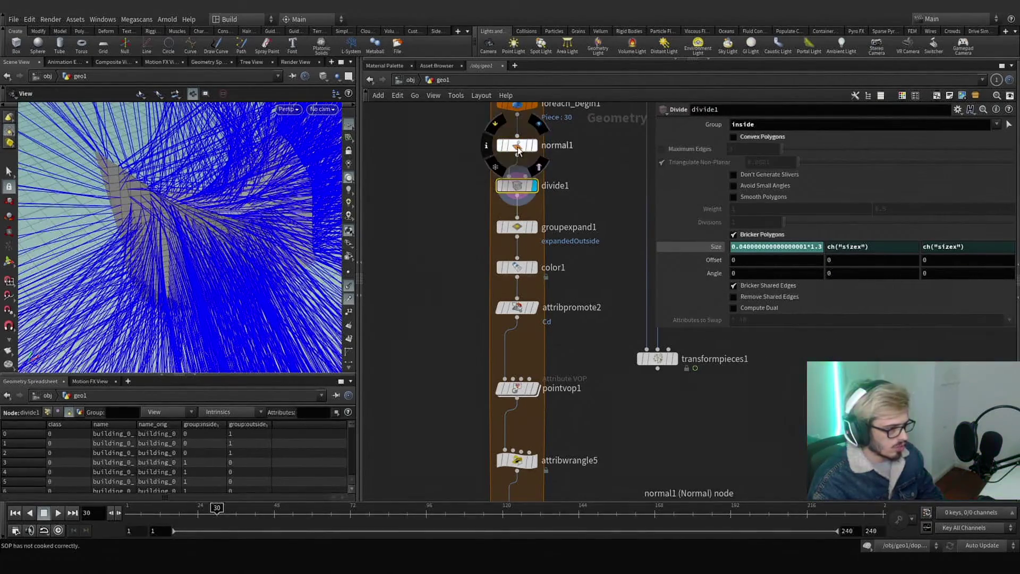
{"action": "left_click_drag", "start_coordinate": [518, 211], "coordinate": [518, 156]}
{"action": "left_click", "coordinate": [534, 227]}
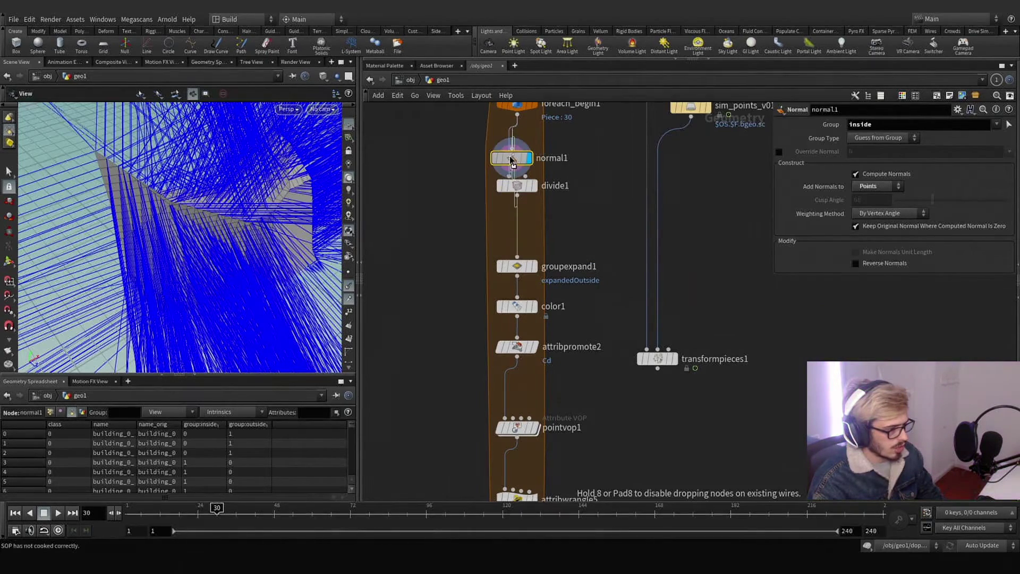
{"action": "left_click", "coordinate": [534, 195]}
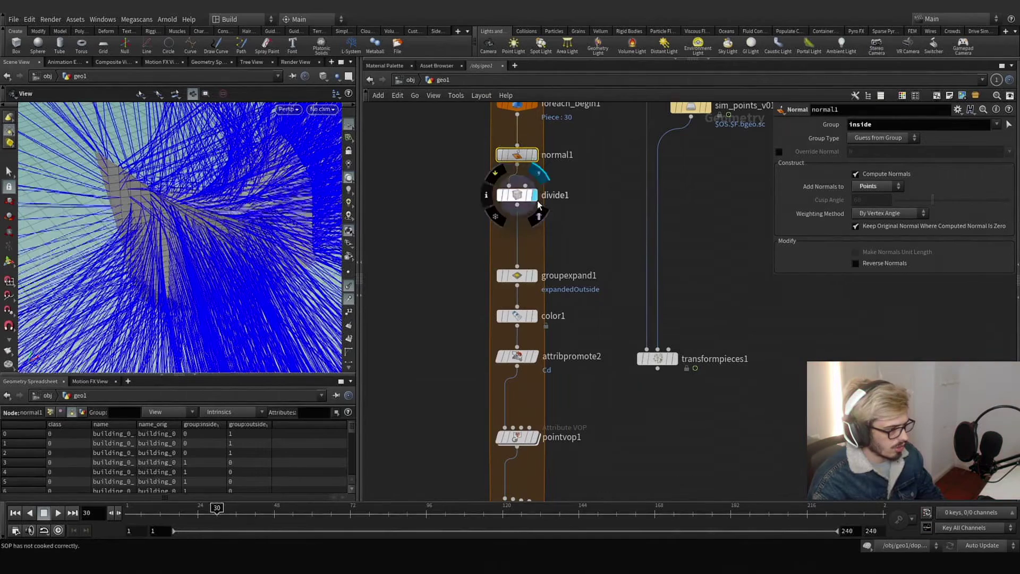
{"action": "left_click_drag", "start_coordinate": [519, 172], "coordinate": [534, 242]}
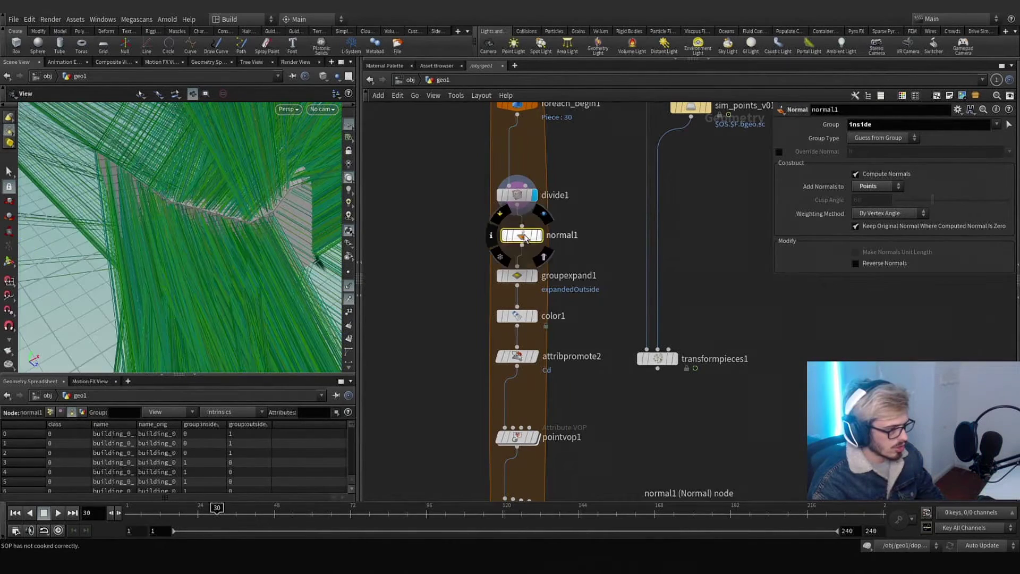
Display the result of normal1 in the viewport
{"action": "left_click", "coordinate": [534, 236]}
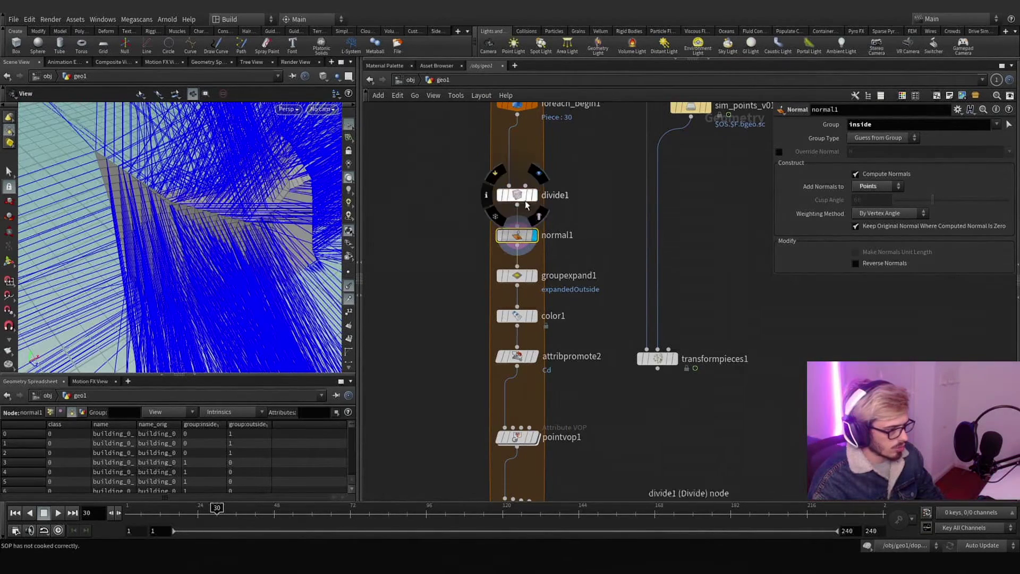
{"action": "middle_click_drag", "start_coordinate": [577, 248], "coordinate": [553, 180]}
{"action": "middle_click_drag", "start_coordinate": [557, 288], "coordinate": [565, 265]}
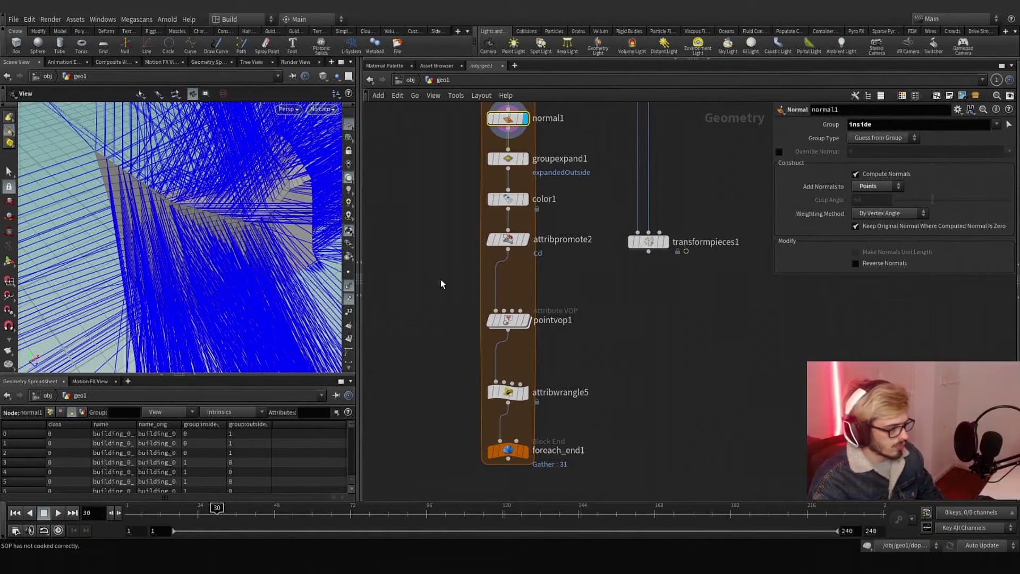
Shorten the viewport normal guides by setting Scale Normal to 0.1 in the display options
{"action": "key", "text": "d"}
{"action": "left_click_drag", "start_coordinate": [193, 138], "coordinate": [663, 198]}
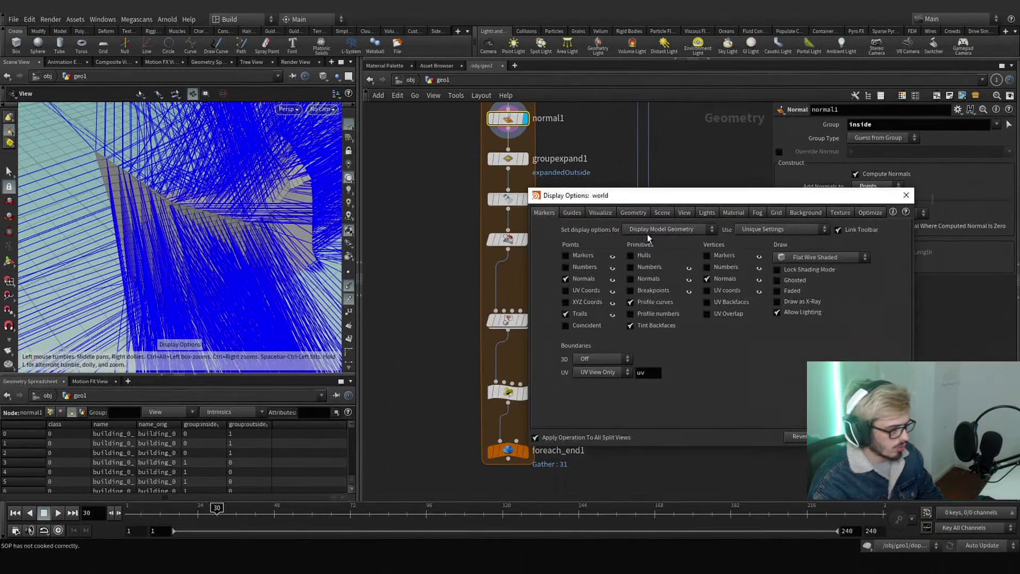
{"action": "left_click", "coordinate": [601, 213]}
{"action": "left_click", "coordinate": [625, 213]}
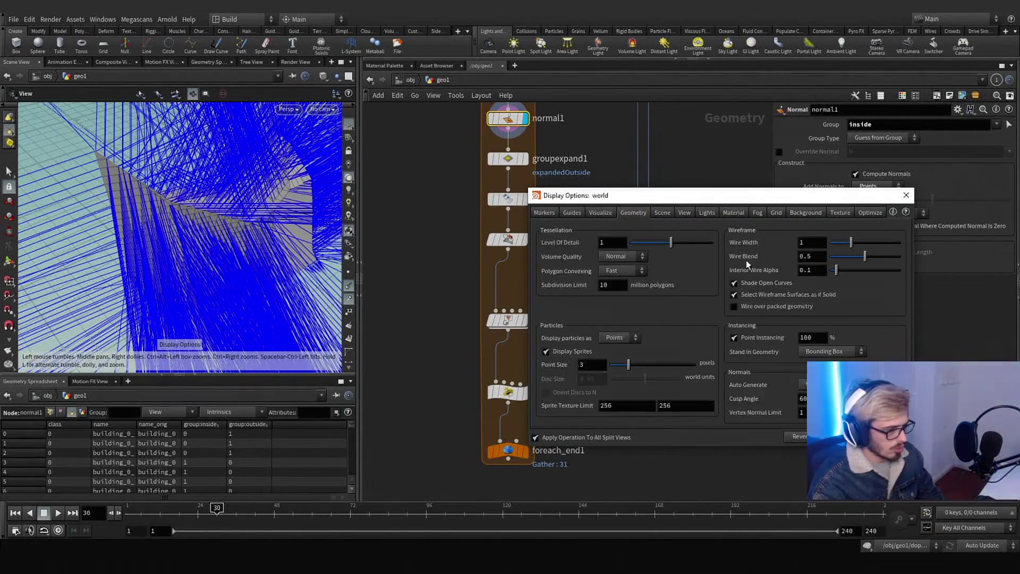
{"action": "left_click", "coordinate": [571, 214]}
{"action": "left_click", "coordinate": [889, 326]}
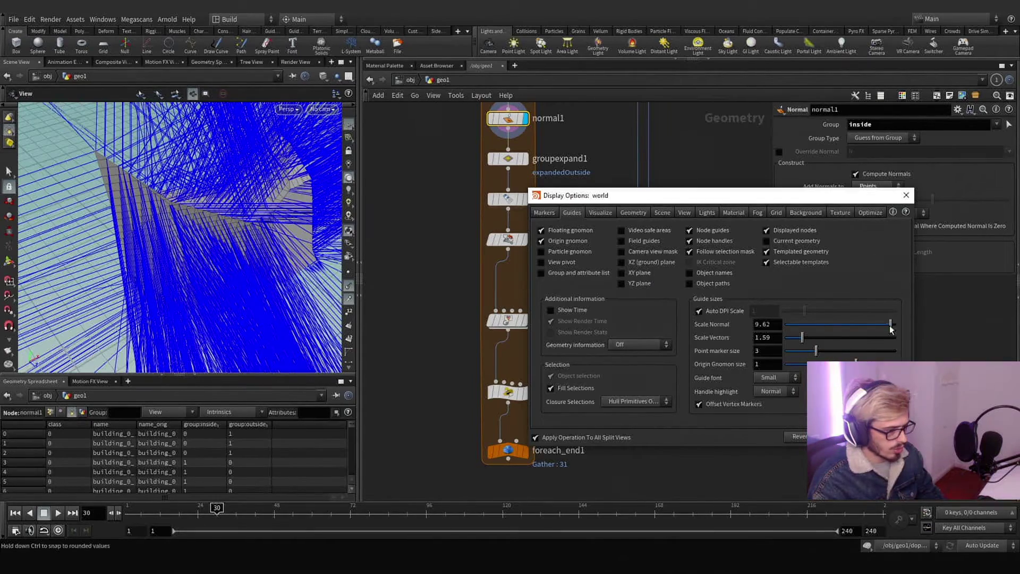
{"action": "left_click_drag", "start_coordinate": [821, 322], "coordinate": [786, 321]}
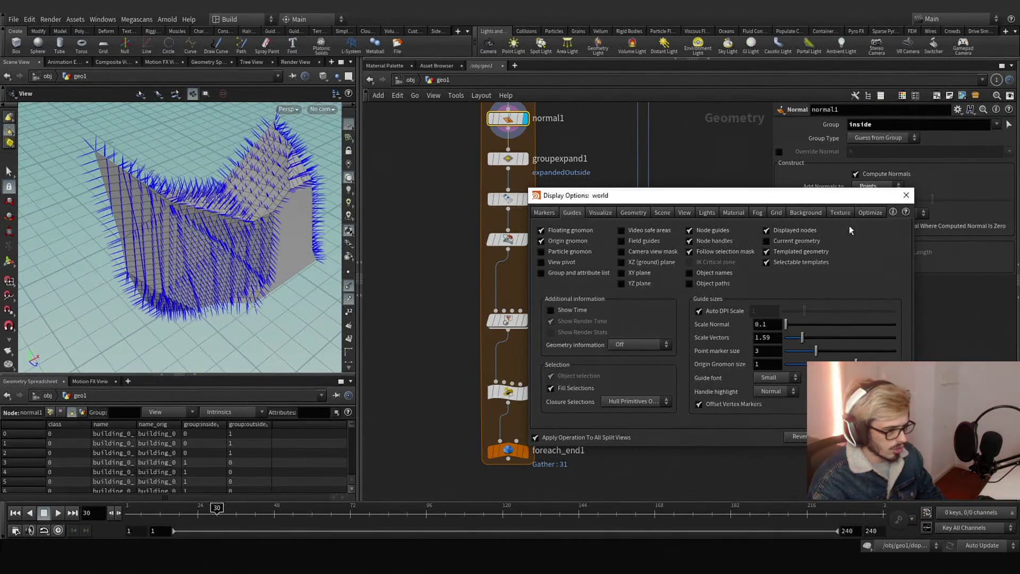
{"action": "left_click", "coordinate": [907, 198]}
{"action": "left_click_drag", "start_coordinate": [196, 212], "coordinate": [507, 271]}
{"action": "mouse_move", "coordinate": [257, 244]}
{"action": "left_mouse_down"}
{"action": "mouse_move", "coordinate": [244, 236]}
{"action": "mouse_move", "coordinate": [277, 237]}
{"action": "mouse_move", "coordinate": [229, 229]}
{"action": "mouse_move", "coordinate": [253, 256]}
{"action": "left_mouse_up"}
{"action": "left_click_drag", "start_coordinate": [152, 165], "coordinate": [255, 244]}
Insert an Attribute Blur node between attribpromote2 and pointvop1
{"action": "key", "text": "Tab"}
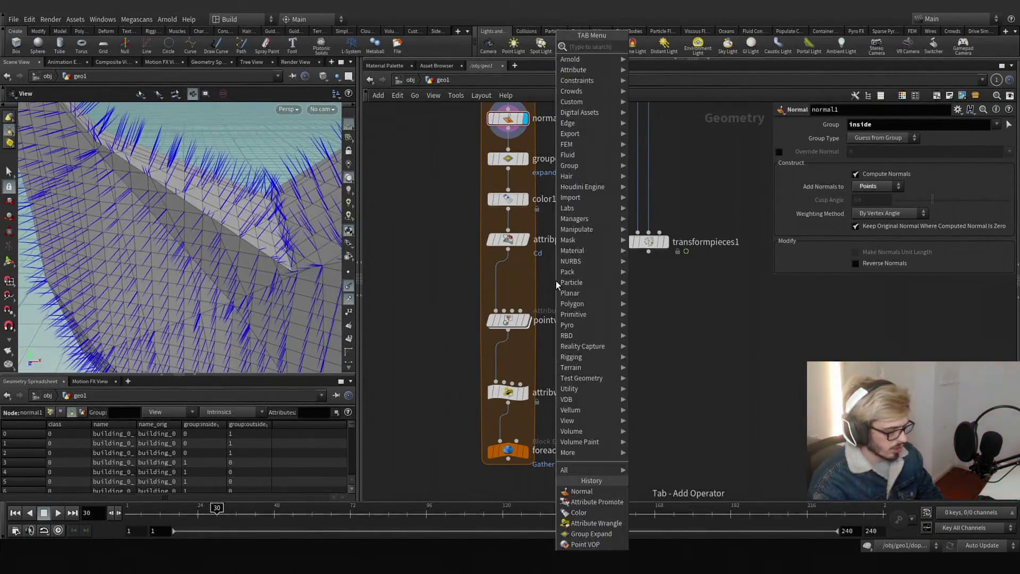
{"action": "type", "text": "pot"}
{"action": "key", "text": "BackSpace"}
{"action": "type", "text": "i"}
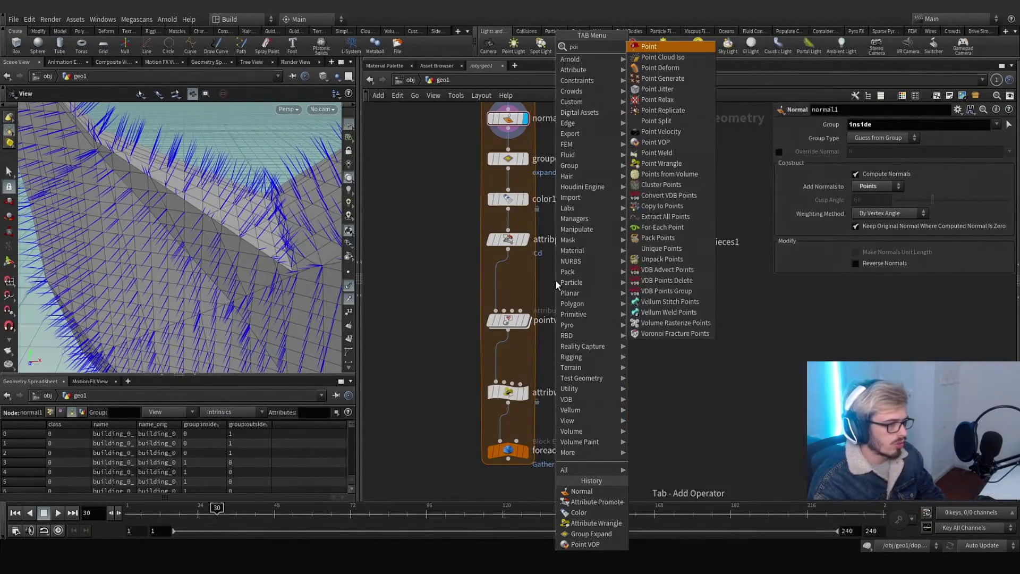
{"action": "key", "text": "BackSpace"}
{"action": "key", "text": "BackSpace"}
{"action": "key", "text": "BackSpace"}
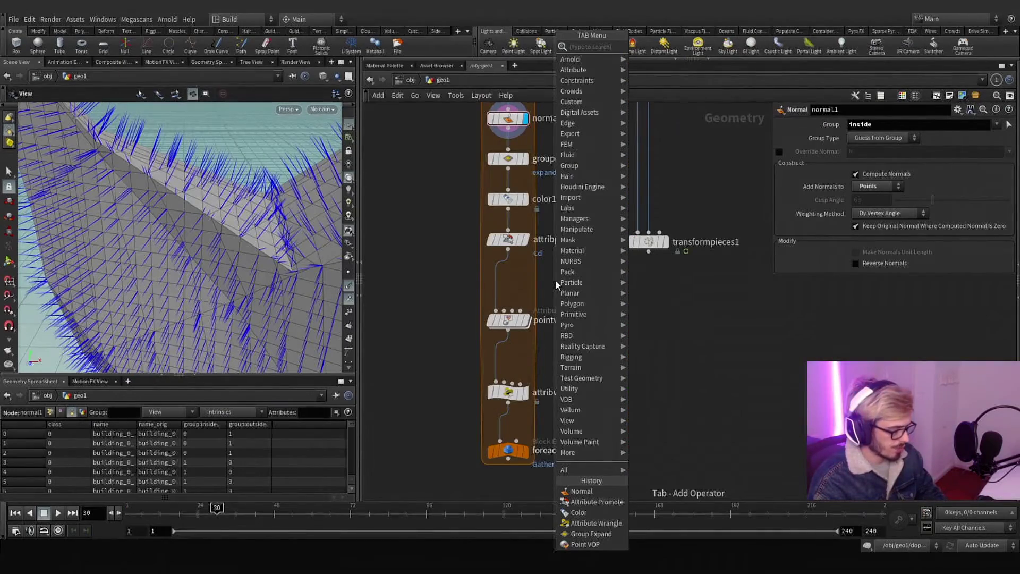
{"action": "type", "text": "blur"}
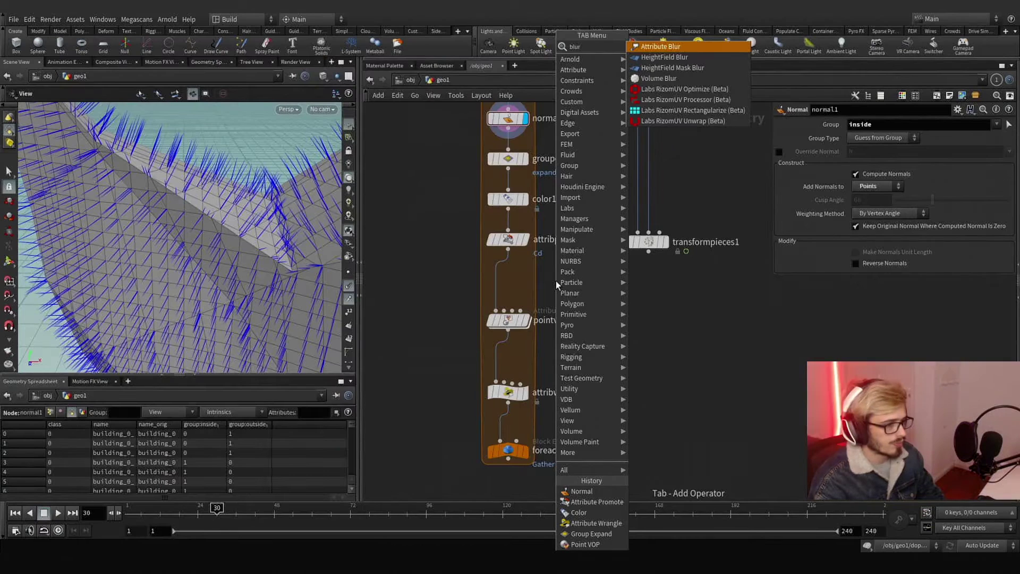
{"action": "key", "text": "Return"}
{"action": "left_click", "coordinate": [556, 280]}
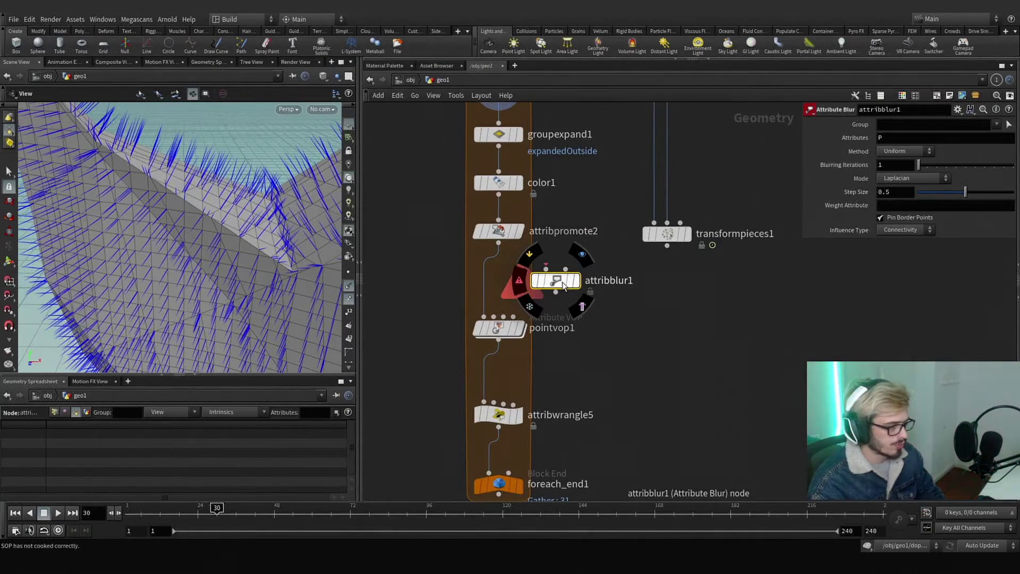
{"action": "left_click_drag", "start_coordinate": [563, 285], "coordinate": [494, 285]}
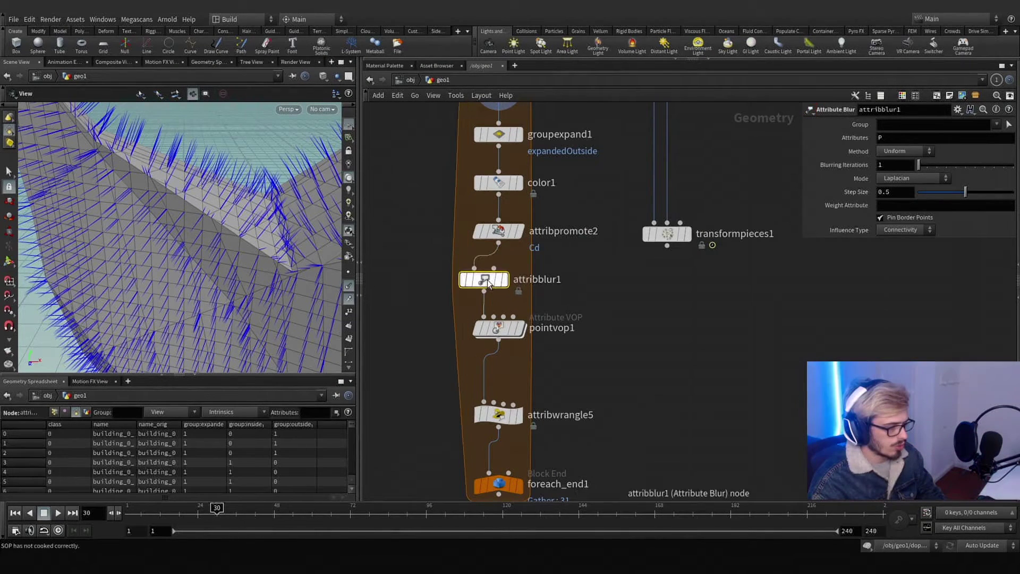
{"action": "middle_click_drag", "start_coordinate": [502, 331], "coordinate": [535, 302]}
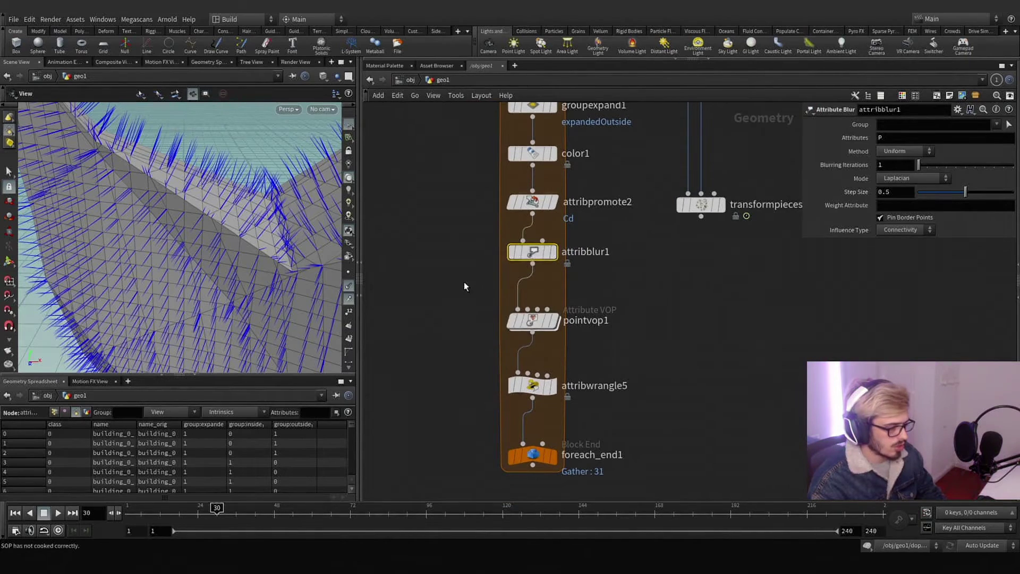
Add a Smooth node on a separate branch from attribpromote2, beside attribblur1
{"action": "key", "text": "Tab"}
{"action": "type", "text": "smoo"}
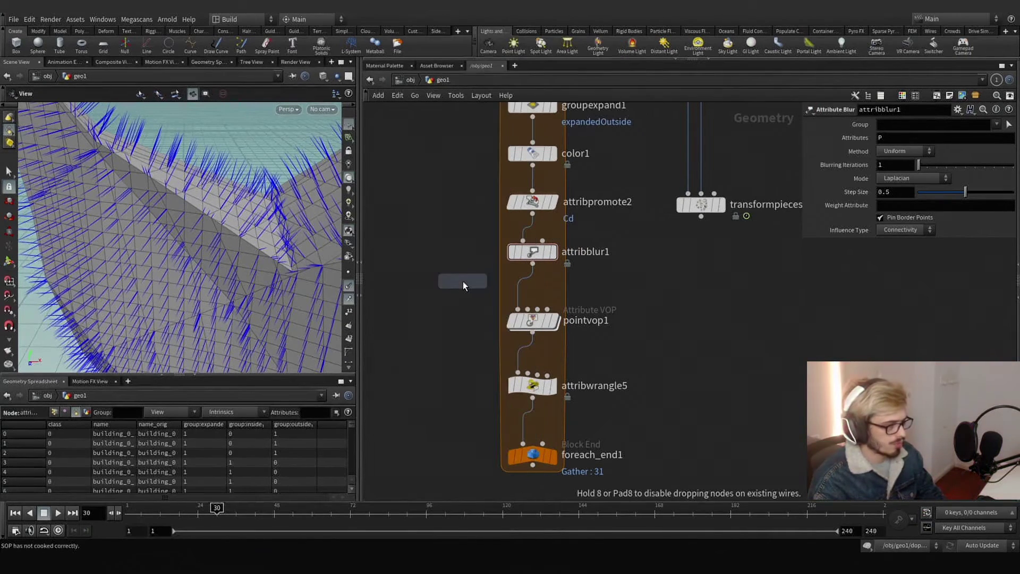
{"action": "key", "text": "Return"}
{"action": "left_click", "coordinate": [452, 254]}
{"action": "left_click", "coordinate": [453, 239]}
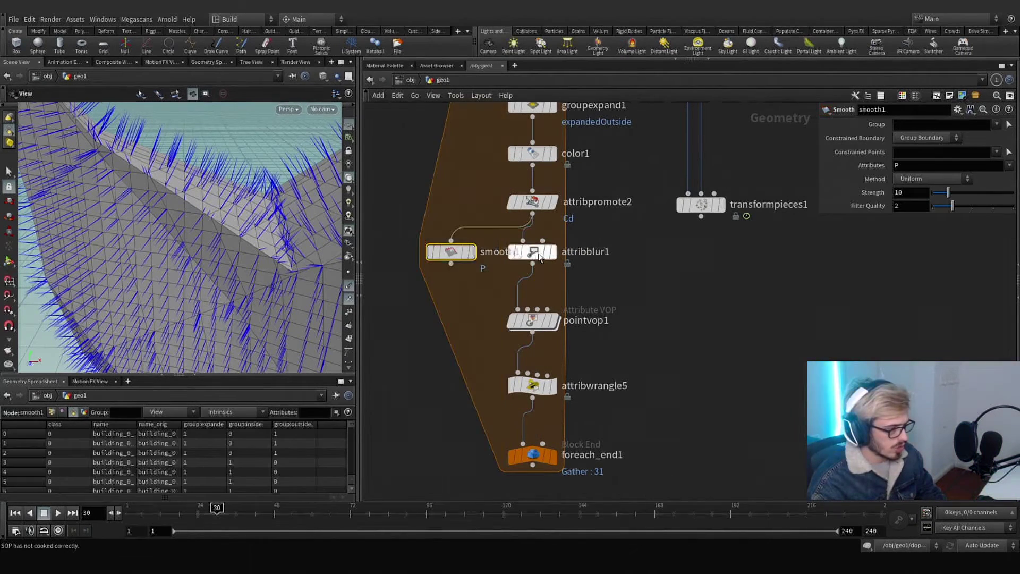
Display attribblur1, set its Blurring Iterations to 51 and enter Cd as the Weight Attribute
{"action": "left_click", "coordinate": [553, 252]}
{"action": "left_click", "coordinate": [533, 252]}
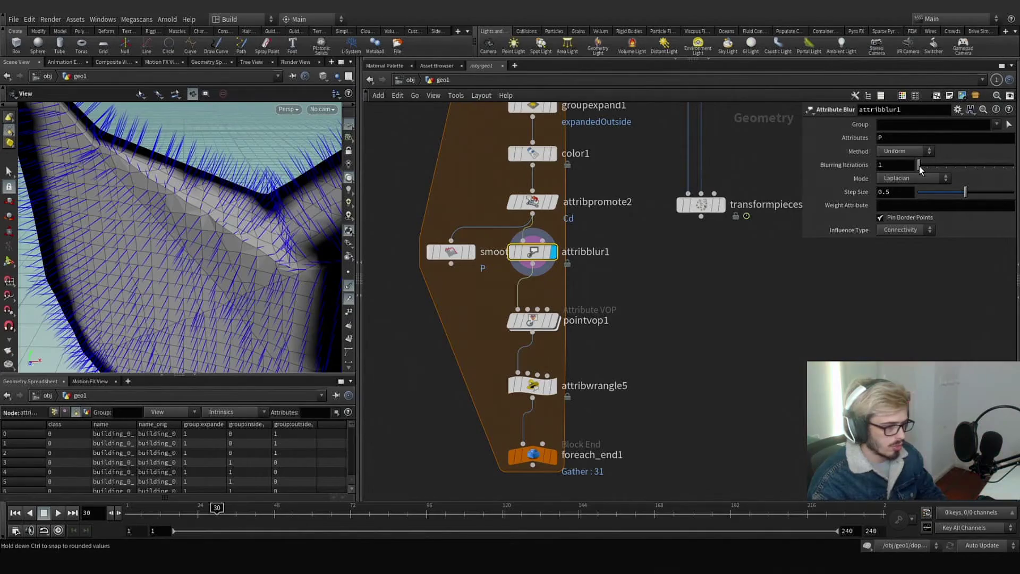
{"action": "left_click_drag", "start_coordinate": [920, 166], "coordinate": [967, 174]}
{"action": "left_click", "coordinate": [929, 208]}
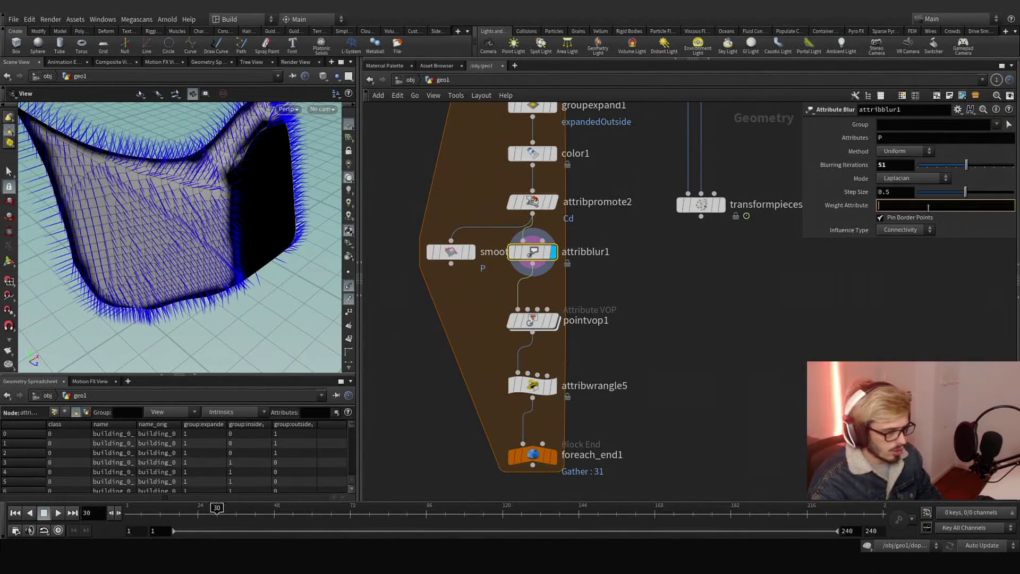
{"action": "type", "text": "Cd"}
{"action": "key", "text": "Return"}
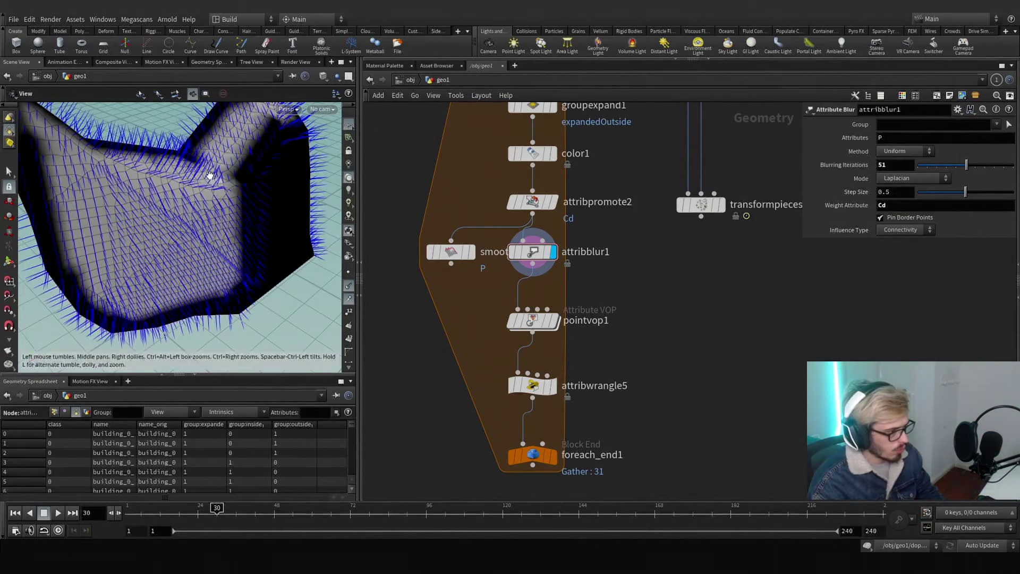
Reduce the Blurring Iterations of attribblur1 to 5
{"action": "left_click_drag", "start_coordinate": [207, 175], "coordinate": [239, 196]}
{"action": "middle_click_drag", "start_coordinate": [250, 202], "coordinate": [272, 219]}
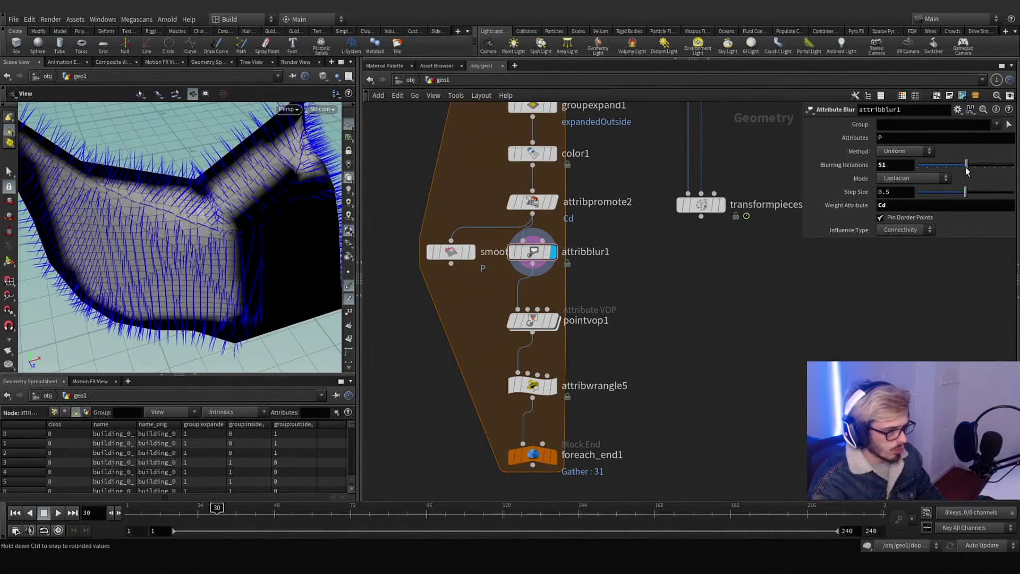
{"action": "left_click_drag", "start_coordinate": [966, 168], "coordinate": [925, 164]}
{"action": "mouse_move", "coordinate": [265, 209]}
{"action": "left_mouse_down"}
{"action": "mouse_move", "coordinate": [214, 170]}
{"action": "mouse_move", "coordinate": [262, 192]}
{"action": "left_mouse_up"}
Display the Smooth node on its own branch, limit it to the inside group and set its Strength to 37.2
{"action": "left_click_drag", "start_coordinate": [452, 255], "coordinate": [403, 268]}
{"action": "middle_click_drag", "start_coordinate": [452, 299], "coordinate": [465, 285]}
{"action": "left_click", "coordinate": [431, 257]}
{"action": "left_click", "coordinate": [409, 257]}
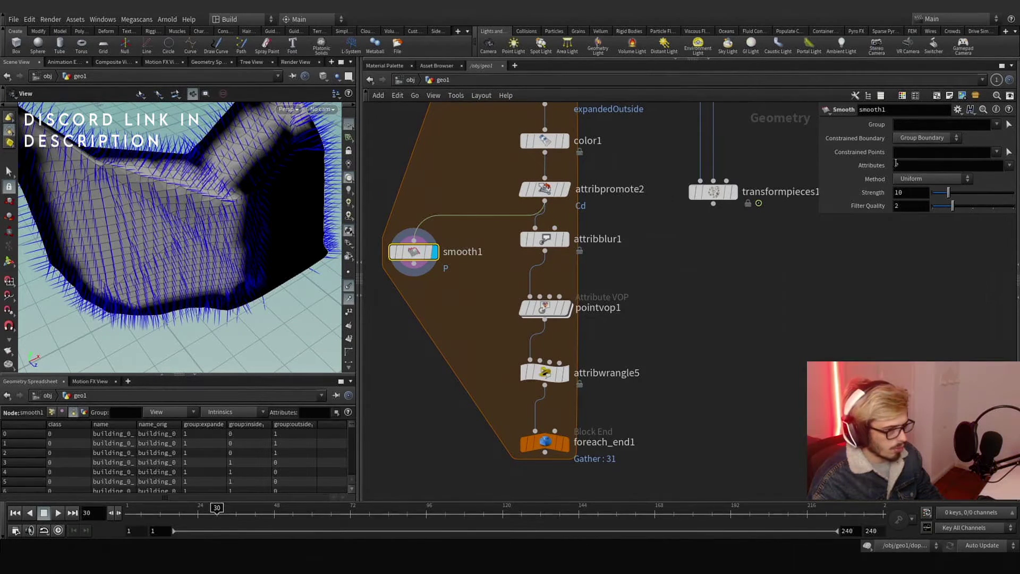
{"action": "left_click", "coordinate": [997, 125]}
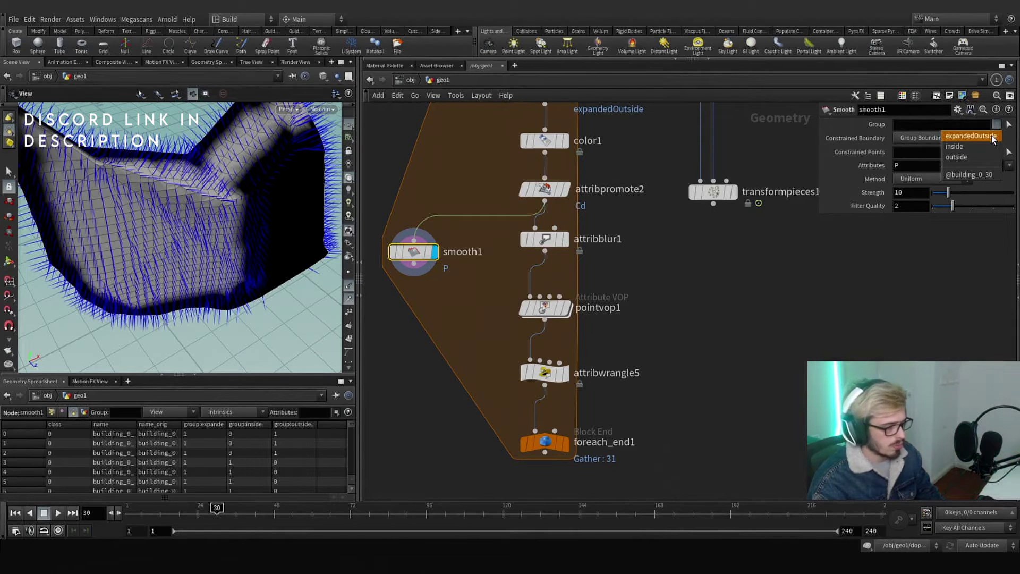
{"action": "left_click", "coordinate": [978, 147]}
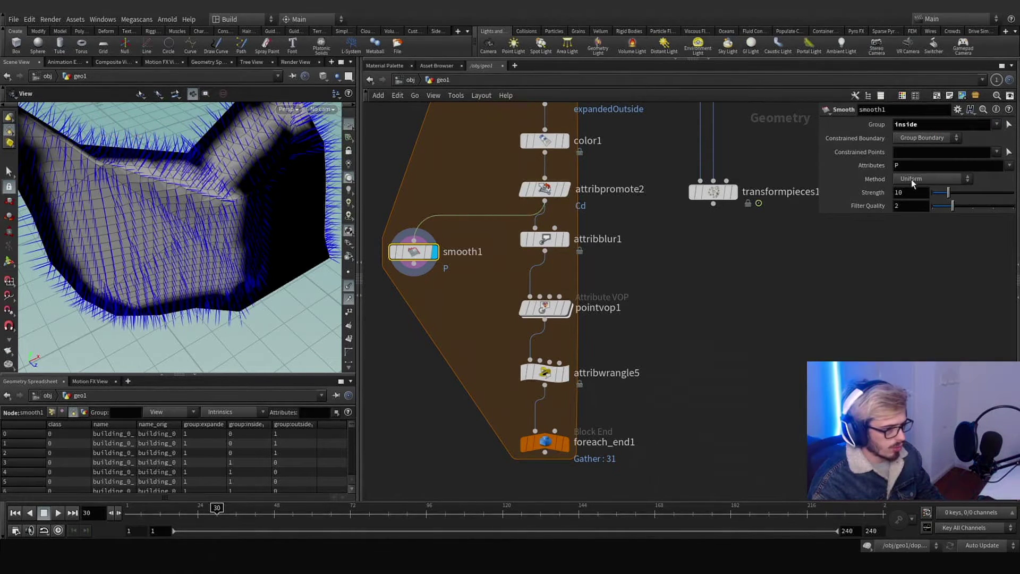
{"action": "mouse_move", "coordinate": [945, 190]}
{"action": "left_mouse_down"}
{"action": "mouse_move", "coordinate": [1008, 195]}
{"action": "mouse_move", "coordinate": [965, 194]}
{"action": "left_mouse_up"}
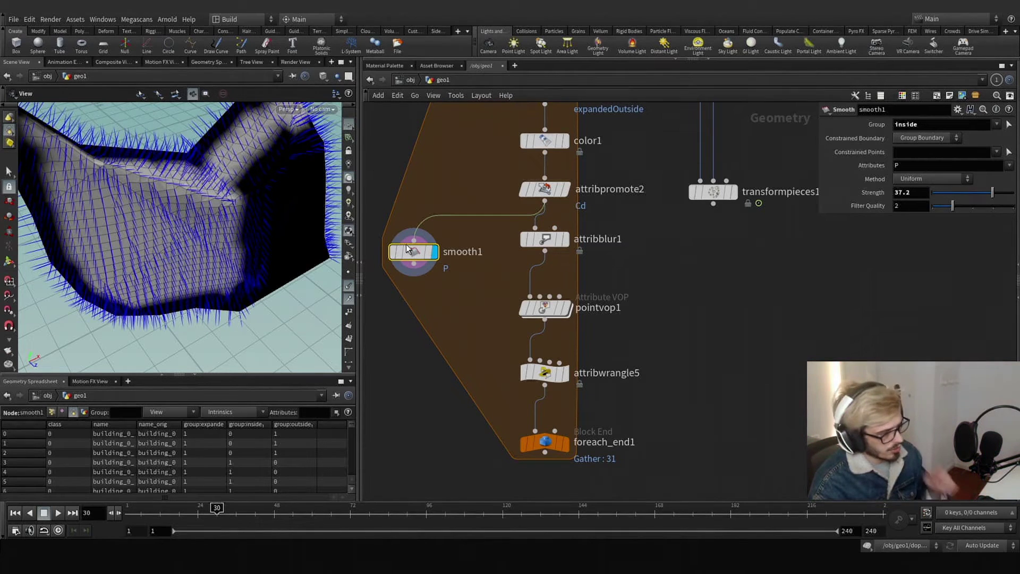
Delete the Smooth node and display pointvop1
{"action": "key", "text": "Delete"}
{"action": "left_click", "coordinate": [527, 237]}
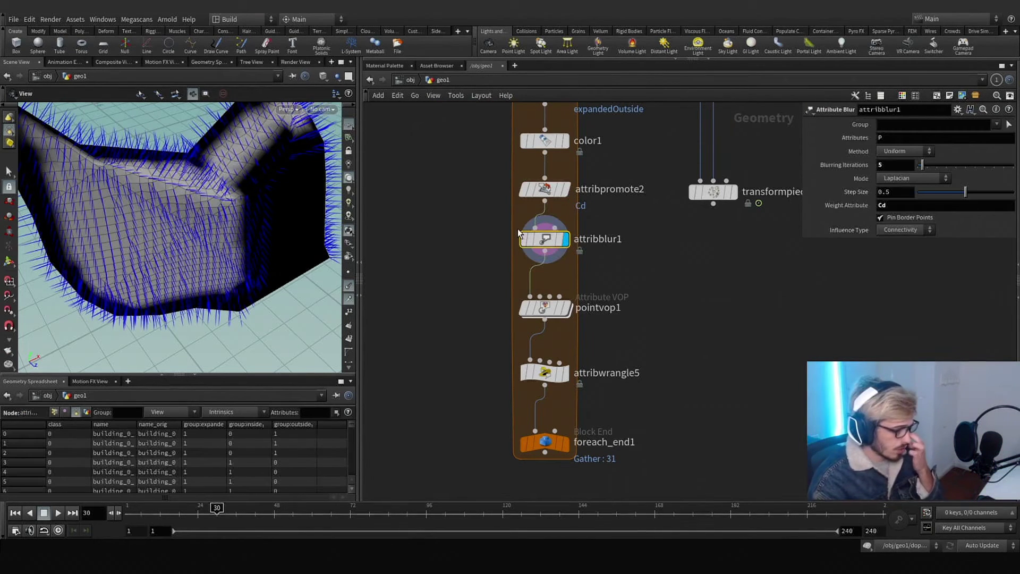
{"action": "left_click", "coordinate": [558, 310]}
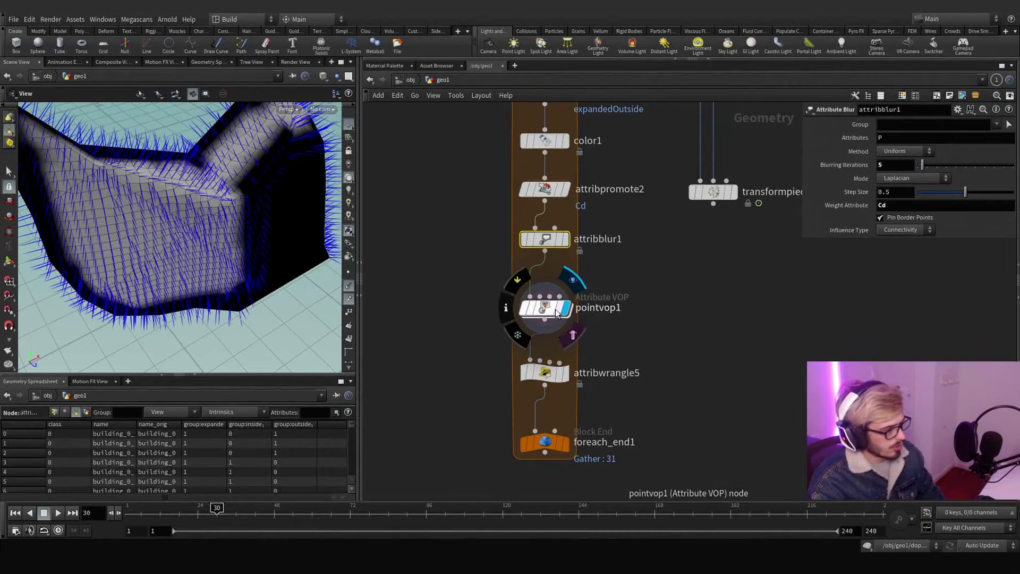
{"action": "left_click", "coordinate": [664, 290]}
Move normal1 down the chain so that it sits between attribblur1 and pointvop1
{"action": "middle_click_drag", "start_coordinate": [664, 290], "coordinate": [673, 375]}
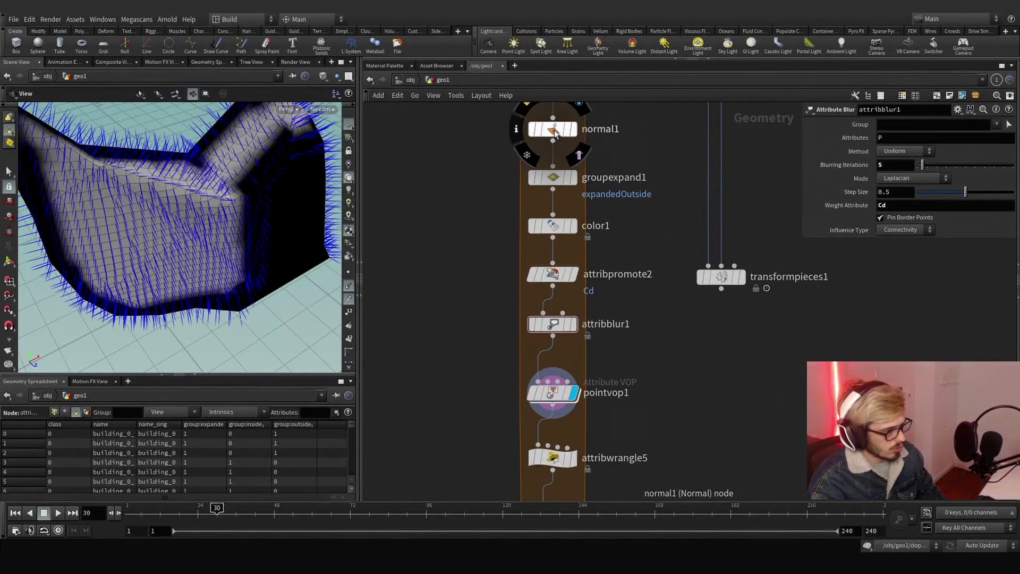
{"action": "left_click_drag", "start_coordinate": [555, 134], "coordinate": [552, 358]}
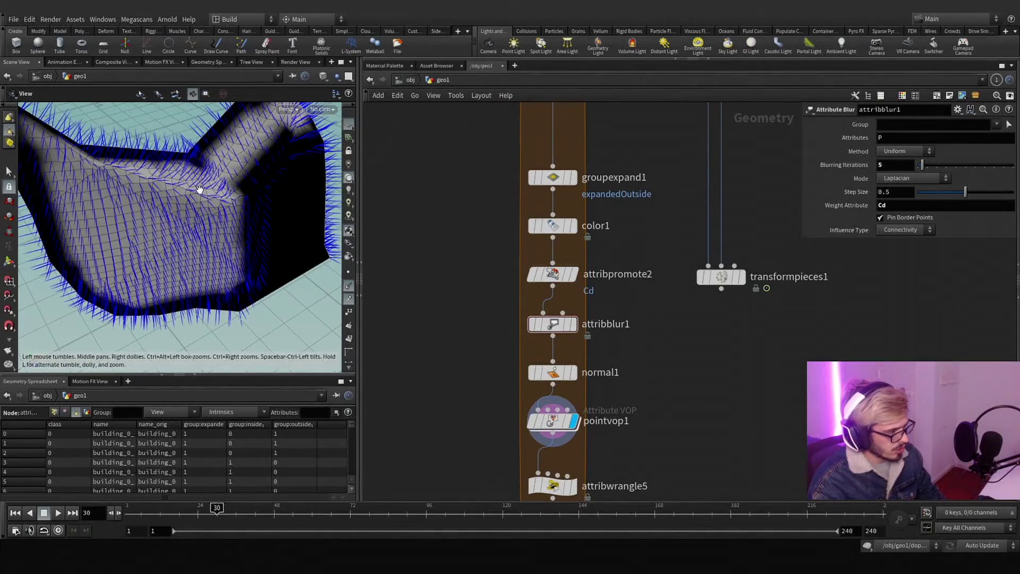
{"action": "left_click_drag", "start_coordinate": [165, 190], "coordinate": [223, 207]}
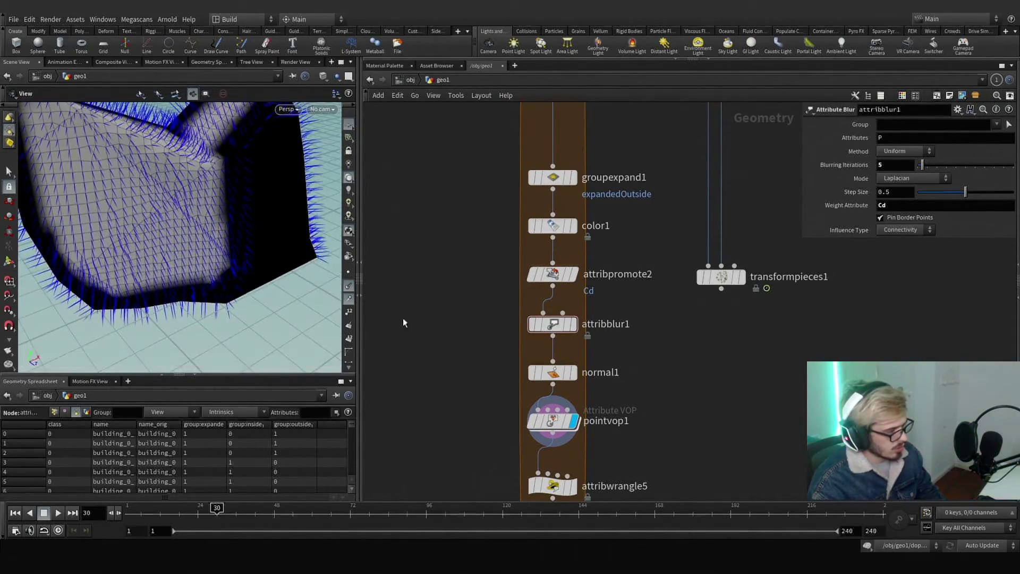
Go inside pointvop1 and insert a Multiply node on the P connection between the global parameters and the output
{"action": "middle_click_drag", "start_coordinate": [604, 391], "coordinate": [595, 298]}
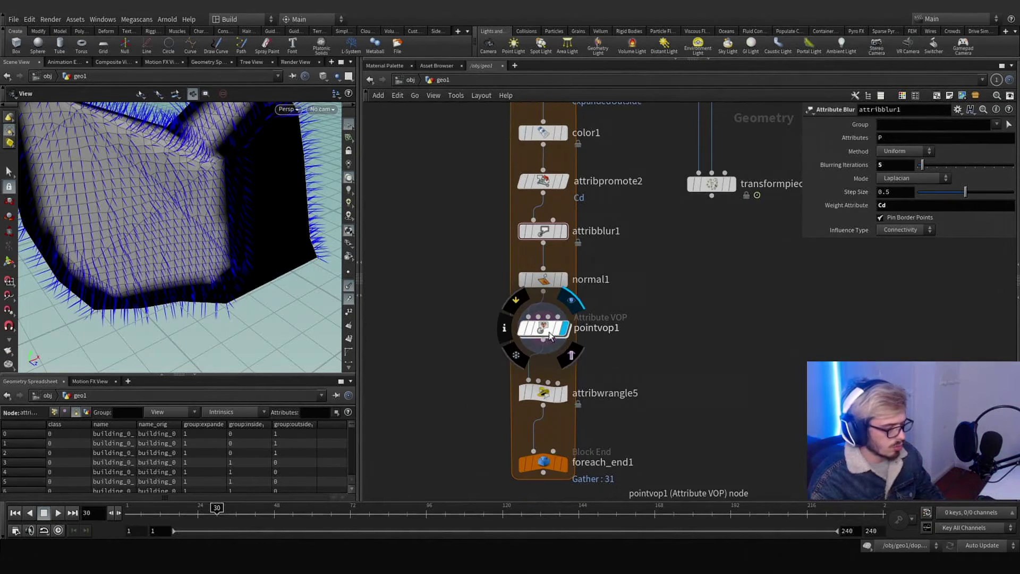
{"action": "double_click", "coordinate": [549, 332]}
{"action": "left_click", "coordinate": [467, 232]}
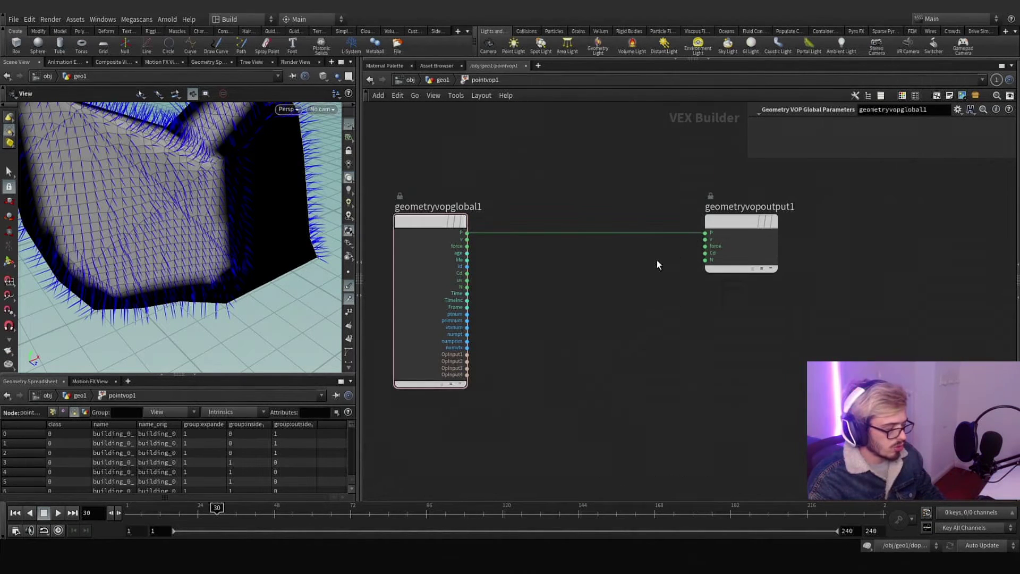
{"action": "key", "text": "Tab"}
{"action": "type", "text": "mult"}
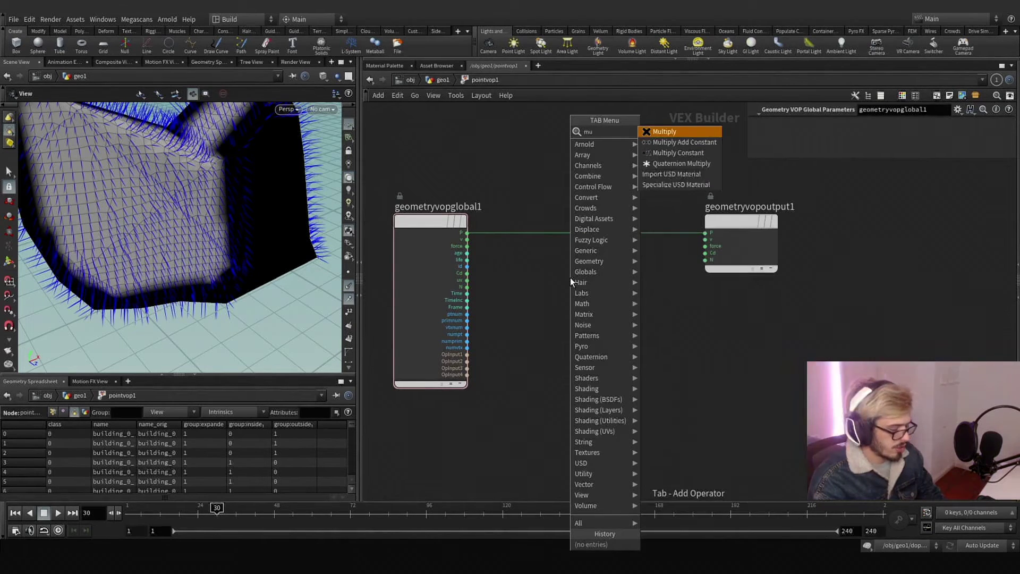
{"action": "key", "text": "Return"}
{"action": "scroll", "coordinate": [569, 282], "scroll_direction": "up", "scroll_amount": 2}
{"action": "left_click", "coordinate": [569, 277]}
{"action": "left_click_drag", "start_coordinate": [569, 281], "coordinate": [592, 201]}
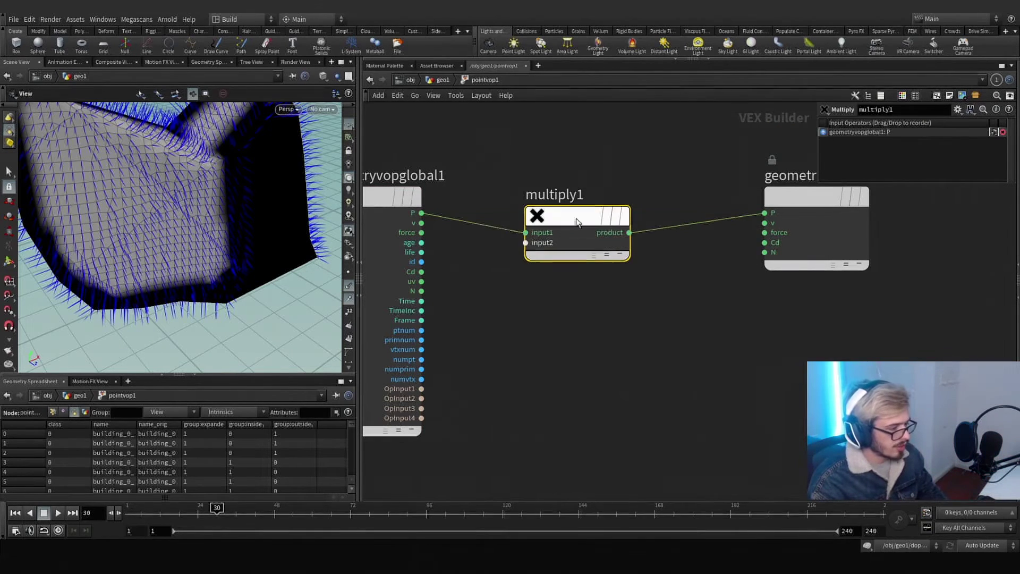
Connect the global N output to the second input of the Multiply node and examine the displaced piece
{"action": "left_click", "coordinate": [422, 291]}
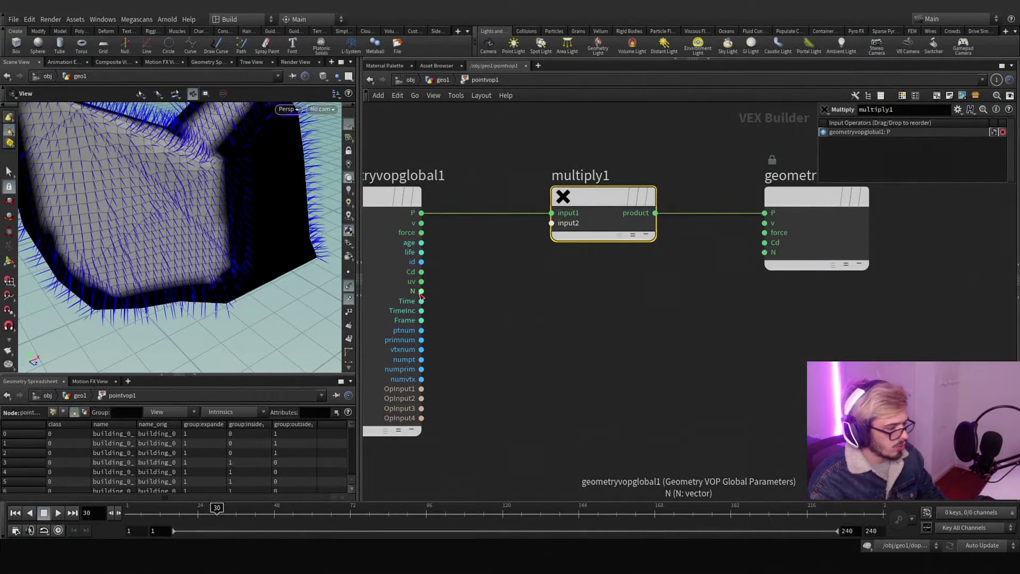
{"action": "left_click", "coordinate": [551, 222]}
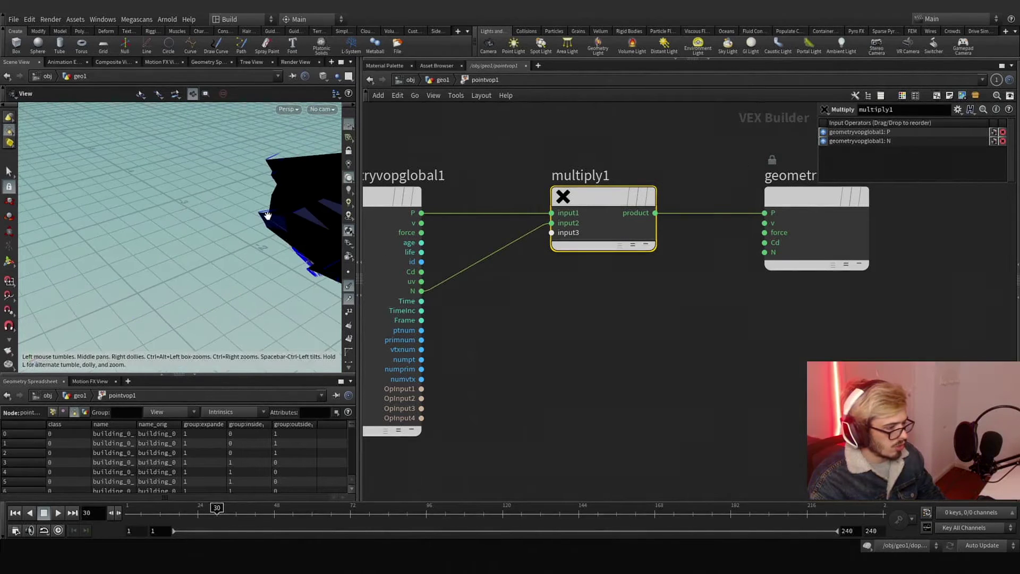
{"action": "left_click_drag", "start_coordinate": [86, 219], "coordinate": [132, 172]}
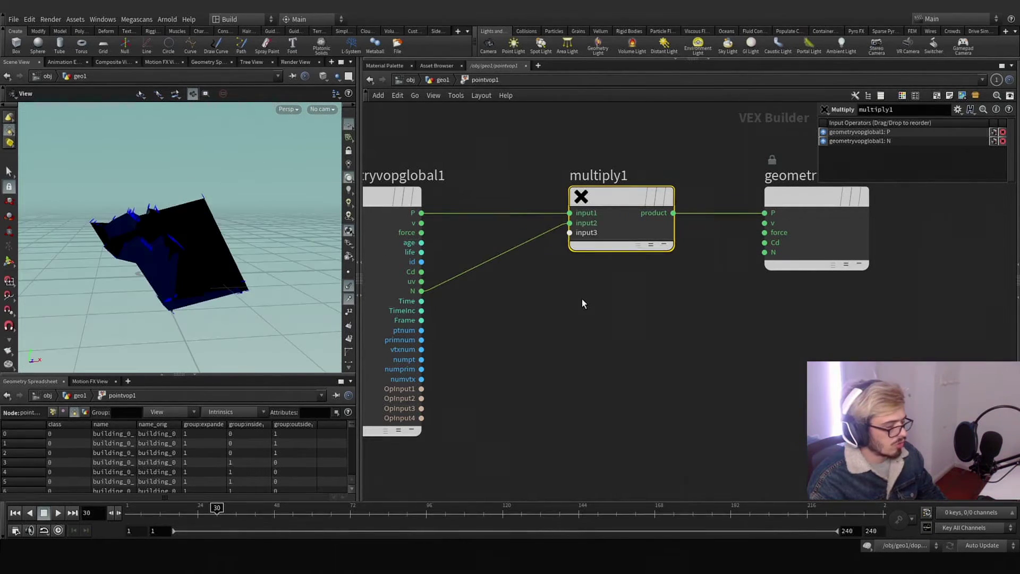
Detach multiply1 from its wires and move it below the P connection
{"action": "left_click", "coordinate": [582, 299]}
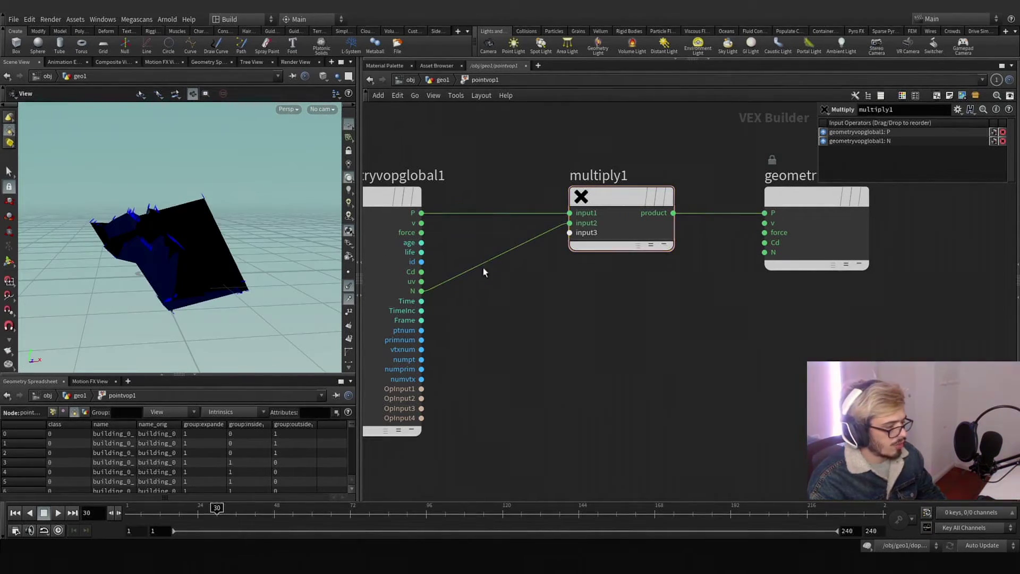
{"action": "left_click_drag", "start_coordinate": [604, 196], "coordinate": [550, 371]}
{"action": "scroll", "coordinate": [85, 230], "scroll_direction": "up", "scroll_amount": 5}
Insert an Add node on the P connection and connect the global N output to its second input
{"action": "key", "text": "Tab"}
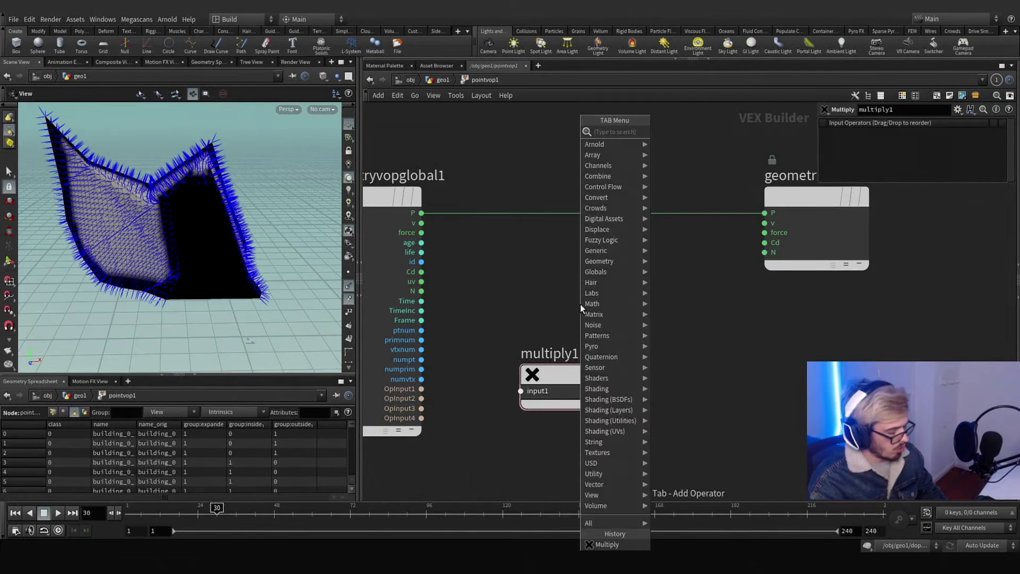
{"action": "type", "text": "ad"}
{"action": "key", "text": "Return"}
{"action": "left_click_drag", "start_coordinate": [580, 303], "coordinate": [609, 212]}
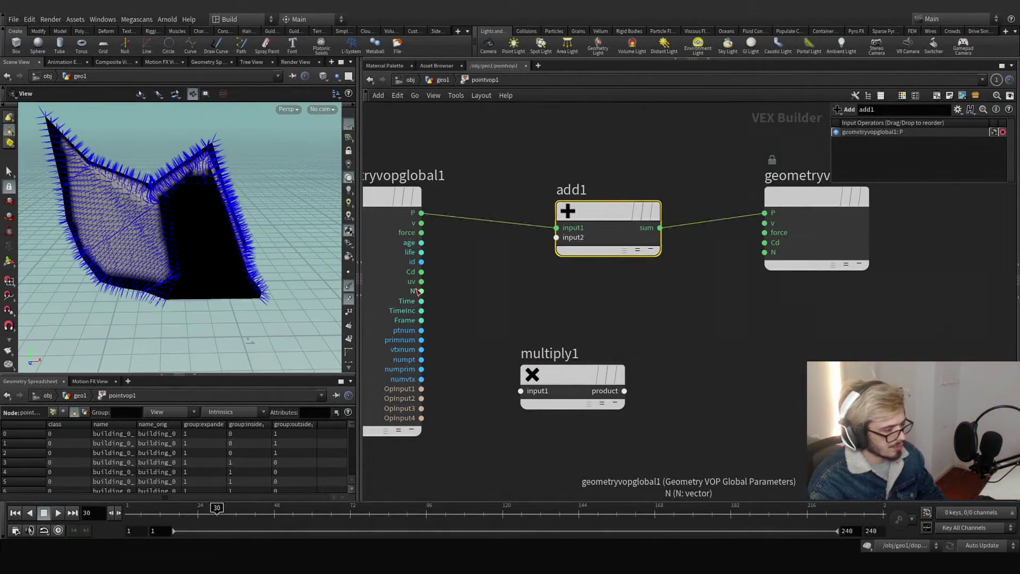
{"action": "left_click", "coordinate": [556, 237]}
{"action": "mouse_move", "coordinate": [239, 228]}
{"action": "left_mouse_down"}
{"action": "mouse_move", "coordinate": [209, 239]}
{"action": "mouse_move", "coordinate": [148, 227]}
{"action": "mouse_move", "coordinate": [160, 250]}
{"action": "mouse_move", "coordinate": [239, 223]}
{"action": "left_mouse_up"}
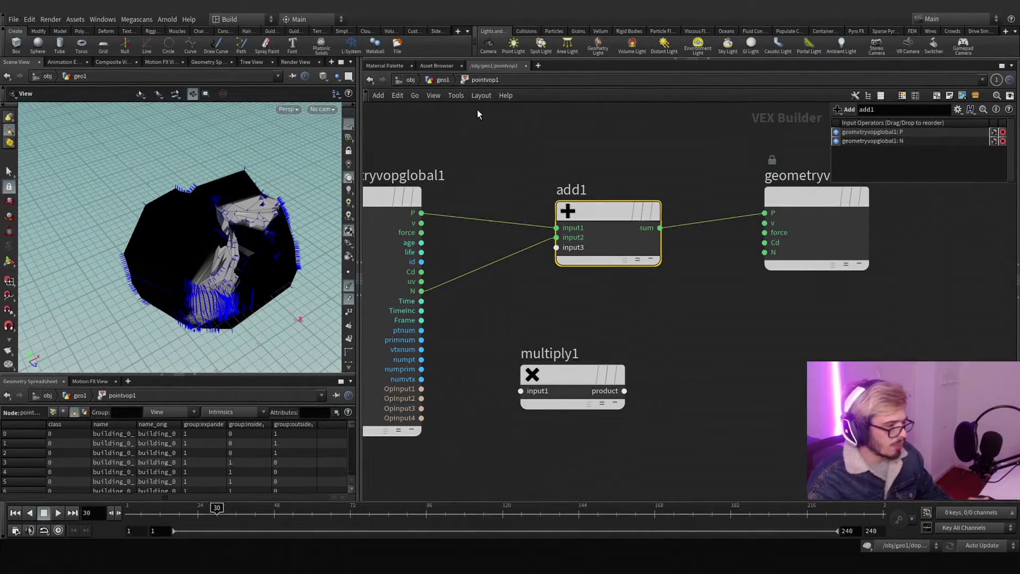
At the geo1 level, branch a Peak node off normal1, display it and set its Distance to 1
{"action": "left_click", "coordinate": [444, 81]}
{"action": "key", "text": "Tab"}
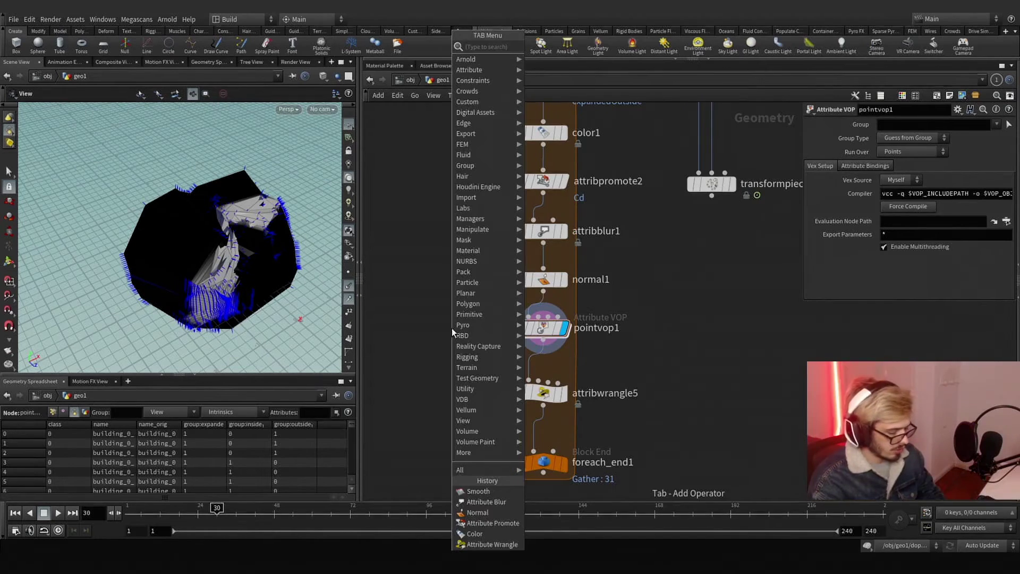
{"action": "type", "text": "peak"}
{"action": "key", "text": "Return"}
{"action": "left_click", "coordinate": [451, 327]}
{"action": "left_click_drag", "start_coordinate": [543, 292], "coordinate": [452, 317]}
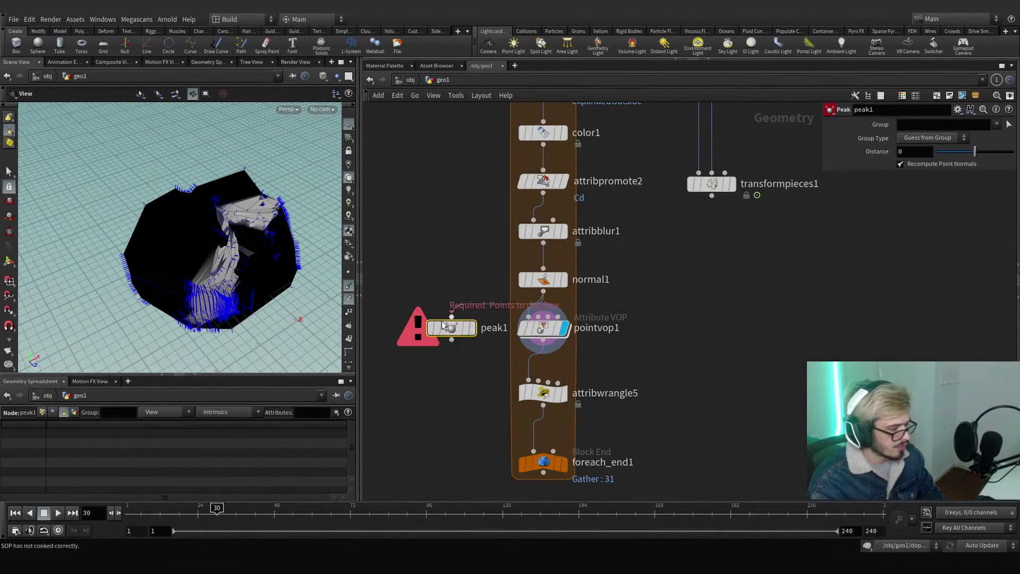
{"action": "left_click", "coordinate": [472, 328]}
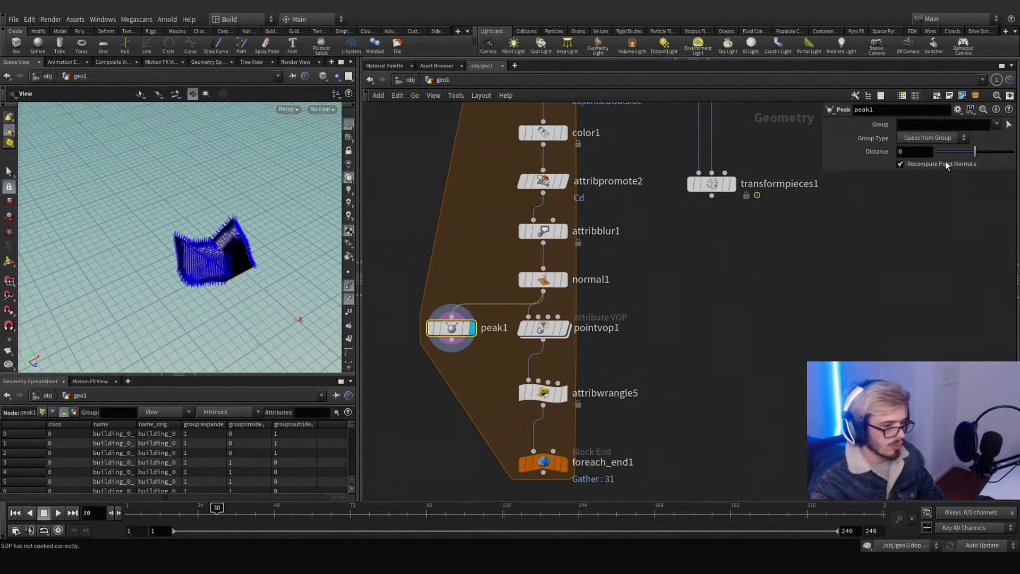
{"action": "type", "text": "1"}
{"action": "key", "text": "Return"}
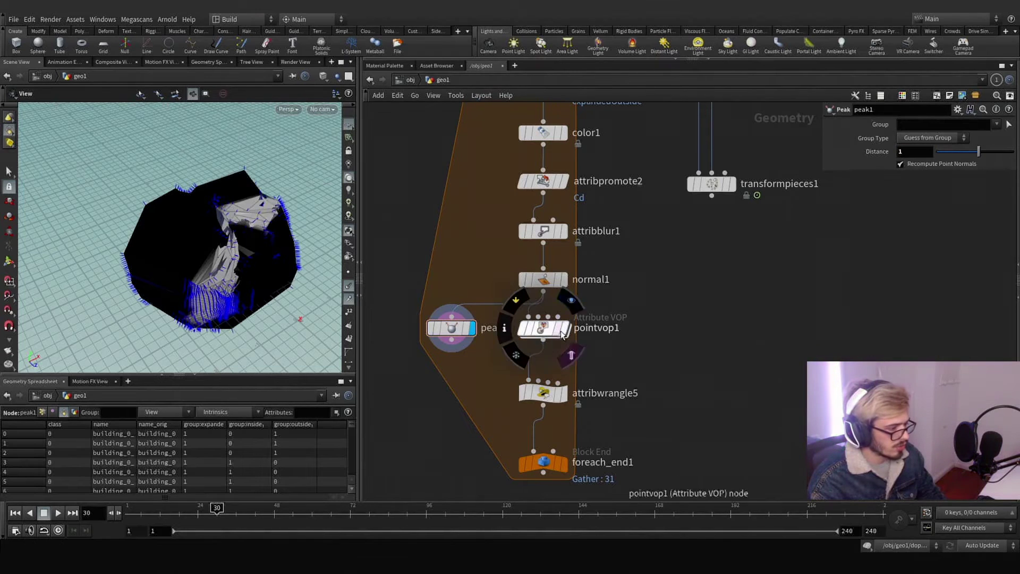
Compare the pointvop1 and peak1 results, delete peak1 and display pointvop1
{"action": "left_click", "coordinate": [564, 328]}
{"action": "left_click", "coordinate": [470, 331]}
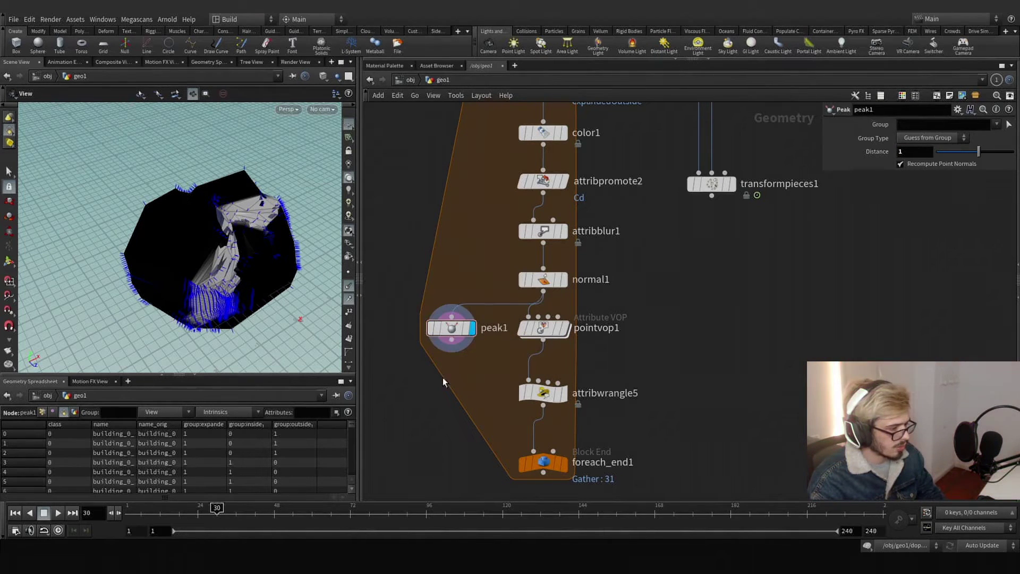
{"action": "key", "text": "Delete"}
{"action": "left_click", "coordinate": [564, 328]}
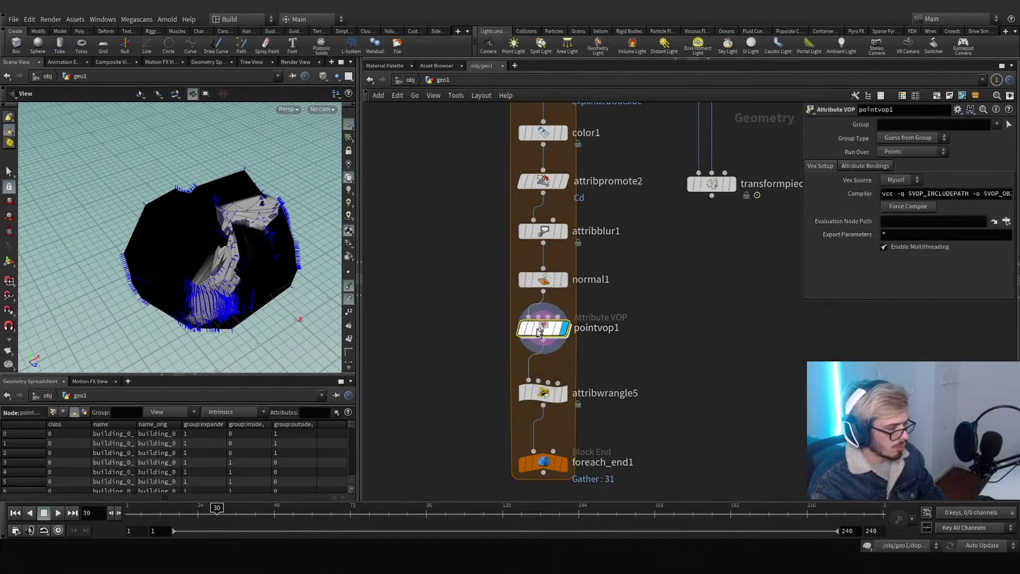
Inside pointvop1, route the global N output through multiply1 into the second input of add1
{"action": "double_click", "coordinate": [543, 328]}
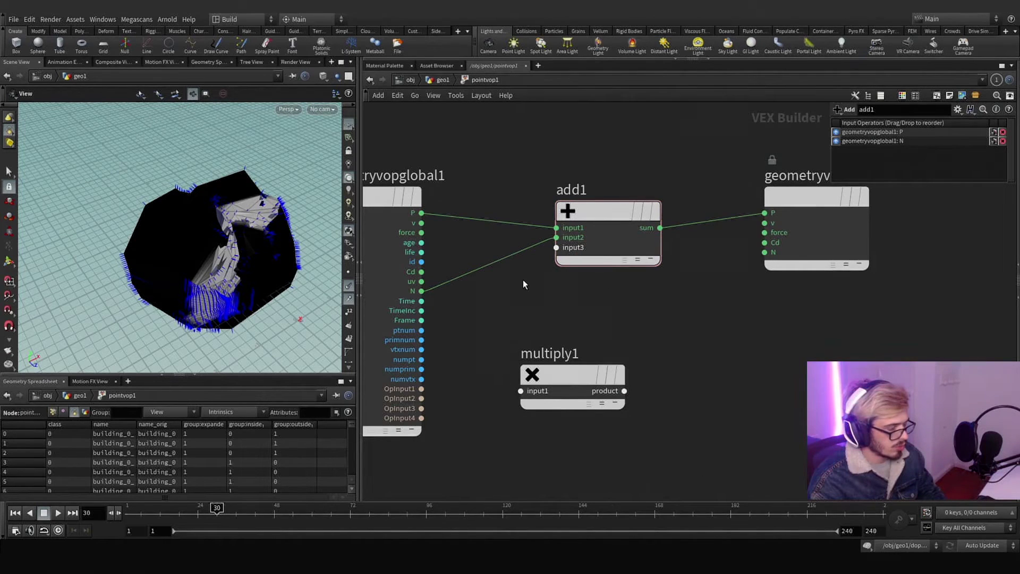
{"action": "left_click_drag", "start_coordinate": [605, 220], "coordinate": [636, 198]}
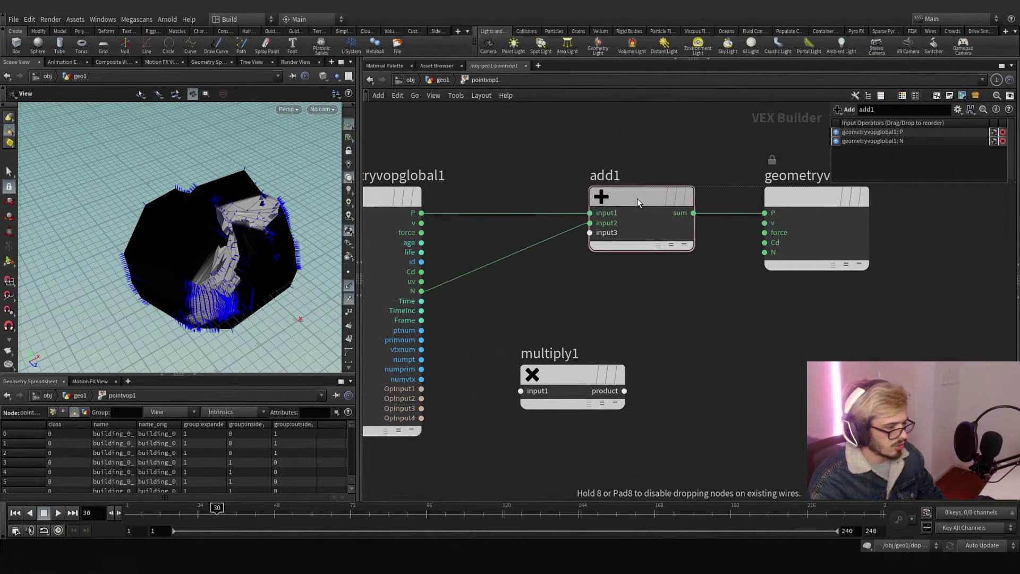
{"action": "middle_click_drag", "start_coordinate": [598, 278], "coordinate": [623, 266]}
{"action": "left_click_drag", "start_coordinate": [599, 362], "coordinate": [636, 310]}
Promote the second input of multiply1 to a parameter and expand its Parameter node
{"action": "right_click", "coordinate": [625, 324]}
{"action": "left_click", "coordinate": [631, 333]}
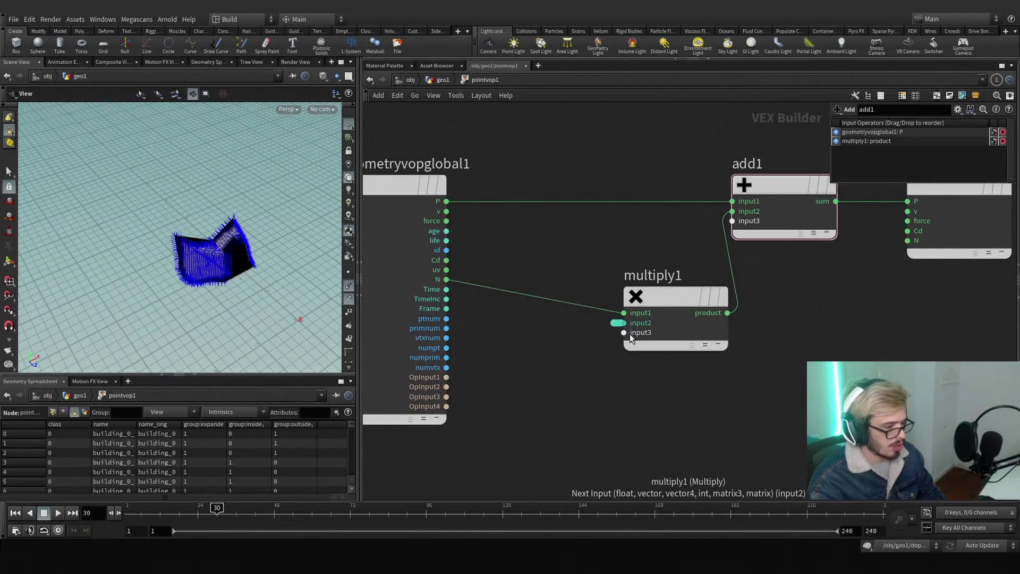
{"action": "left_click", "coordinate": [618, 323]}
{"action": "left_click", "coordinate": [634, 325]}
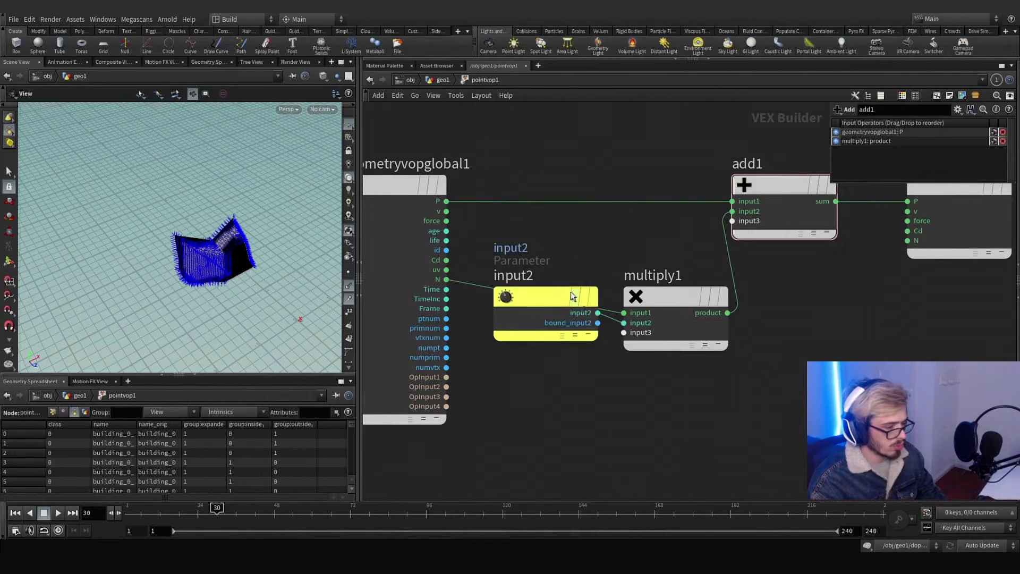
Name the promoted parameter globalMult and label it Global Mult
{"action": "left_click", "coordinate": [549, 366]}
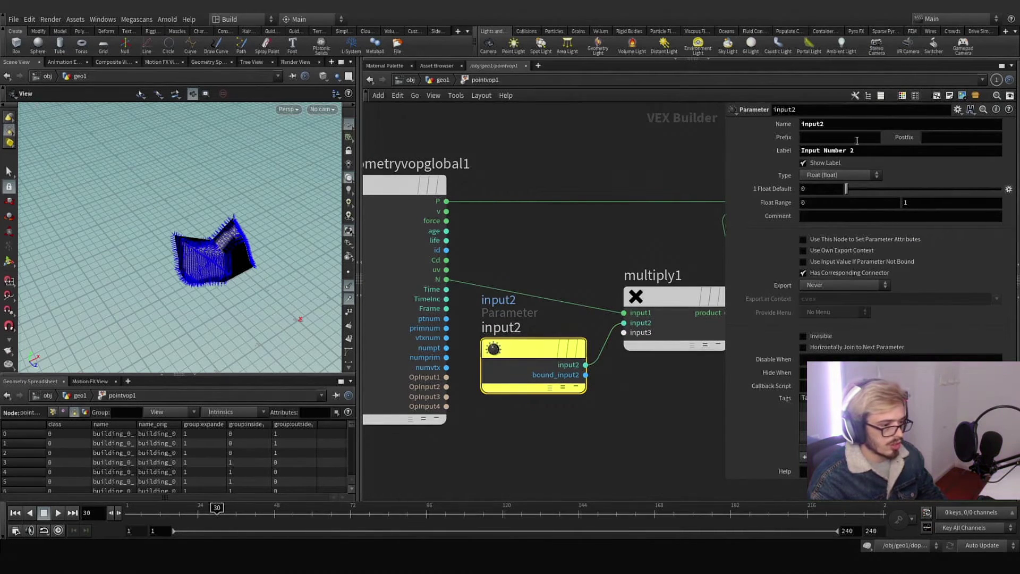
{"action": "double_click", "coordinate": [850, 124]}
{"action": "type", "text": "globalM"}
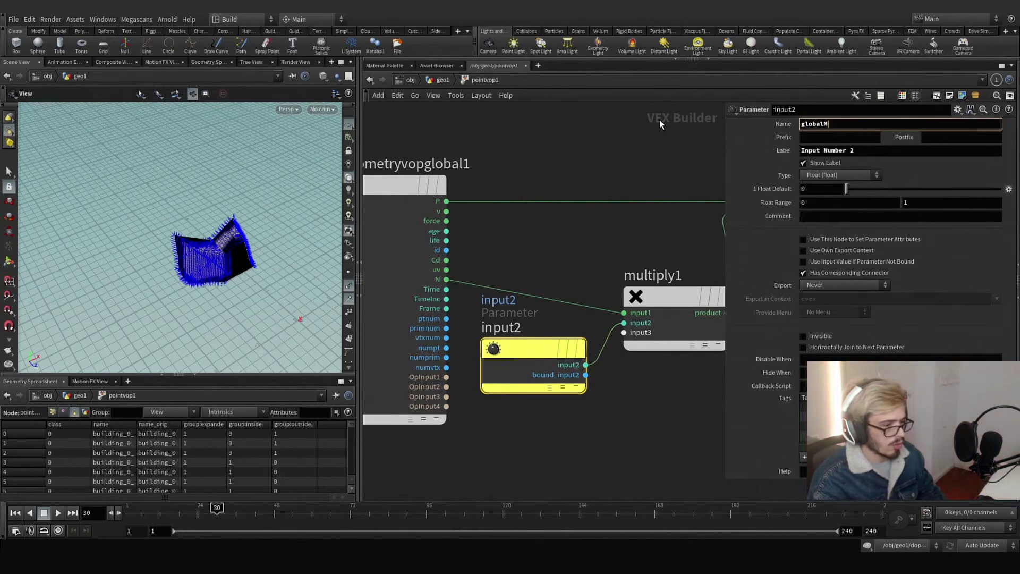
{"action": "type", "text": "ult"}
{"action": "key", "text": "Tab"}
{"action": "key", "text": "Tab"}
{"action": "key", "text": "Tab"}
{"action": "type", "text": "Gl"}
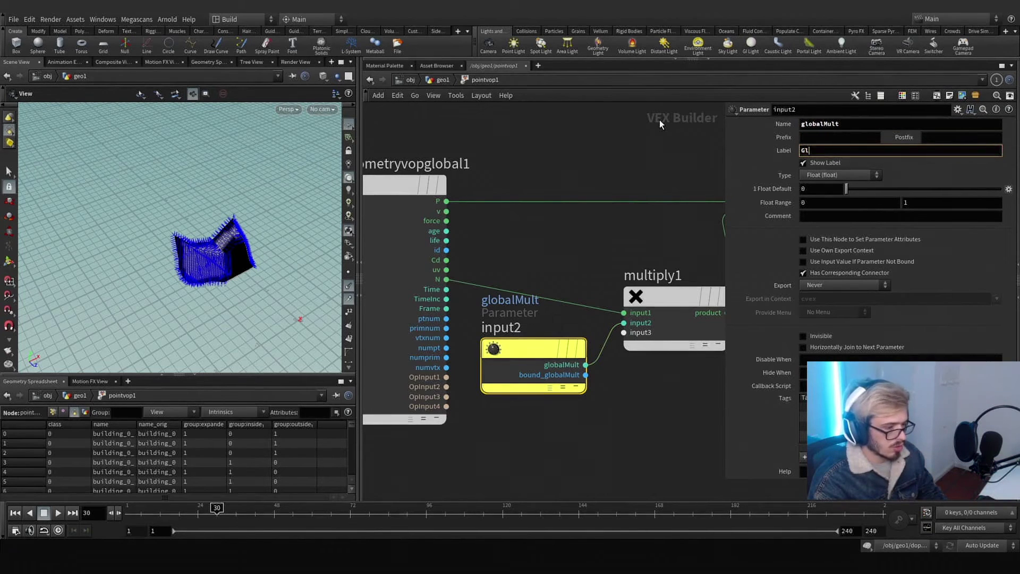
{"action": "type", "text": "obal Mult"}
{"action": "key", "text": "Return"}
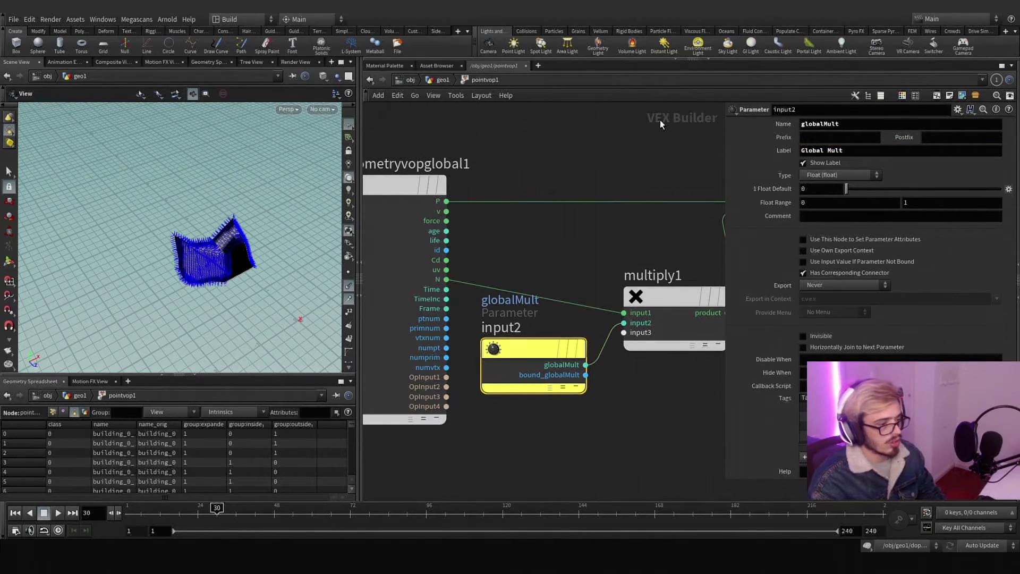
Raise pointvop1's Global Mult slightly above zero to test the displacement
{"action": "left_click", "coordinate": [442, 80]}
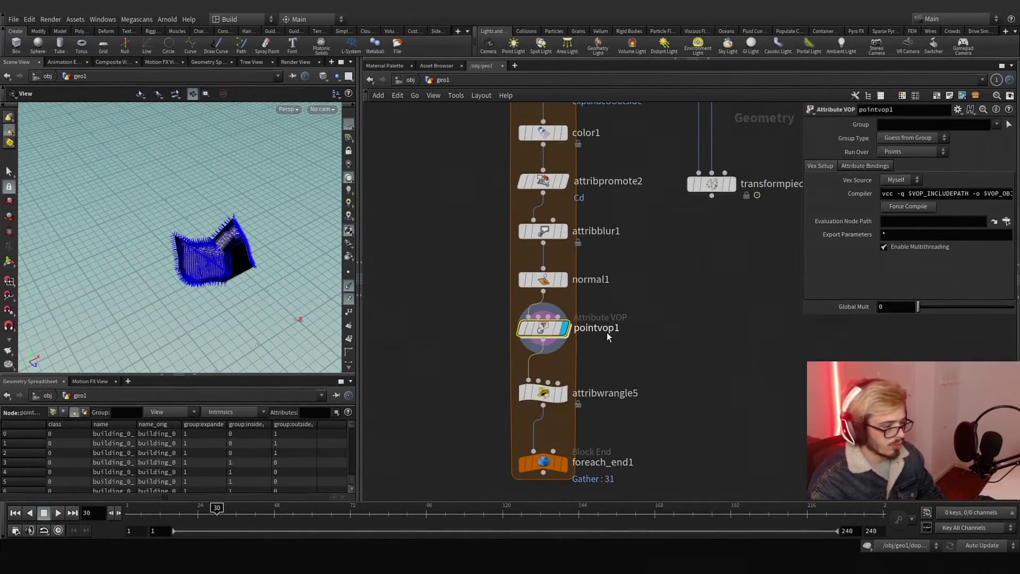
{"action": "mouse_move", "coordinate": [918, 307]}
{"action": "left_mouse_down"}
{"action": "mouse_move", "coordinate": [951, 312]}
{"action": "mouse_move", "coordinate": [933, 317]}
{"action": "left_mouse_up"}
Inside pointvop1, connect the global Cd output to the third input of multiply1
{"action": "double_click", "coordinate": [543, 327]}
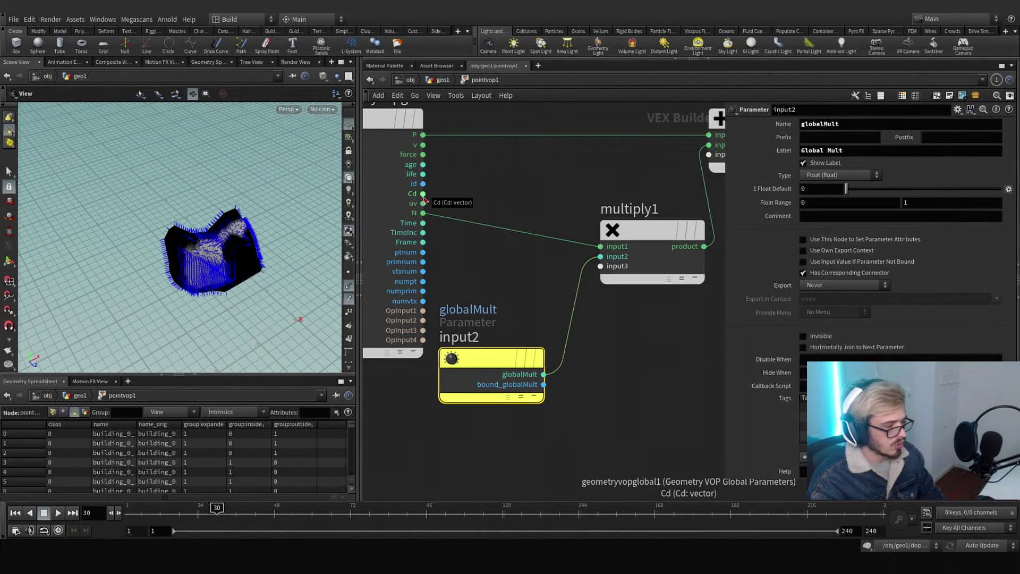
{"action": "left_click", "coordinate": [424, 195]}
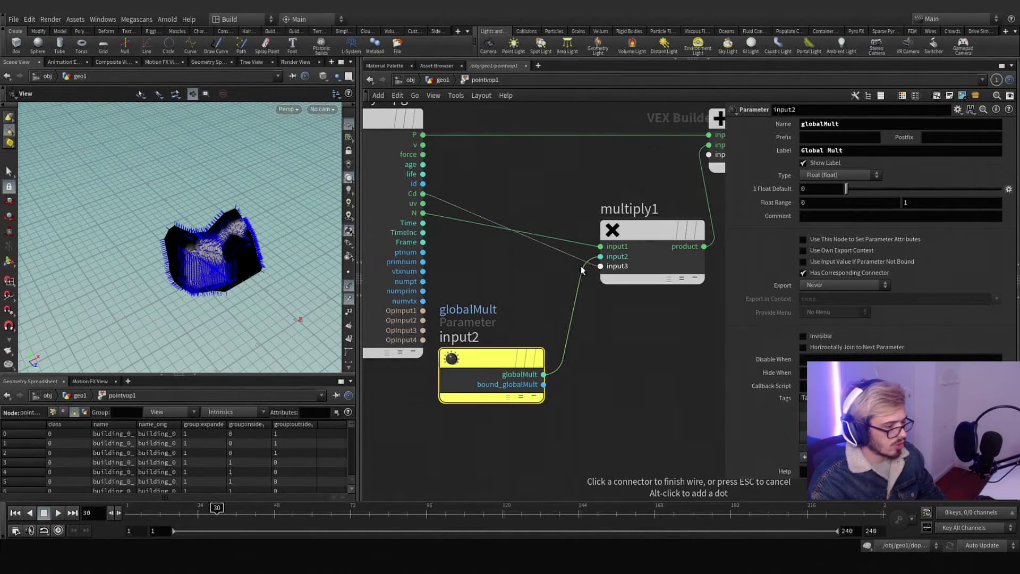
{"action": "left_click", "coordinate": [600, 266]}
{"action": "scroll", "coordinate": [322, 287], "scroll_direction": "up", "scroll_amount": 3}
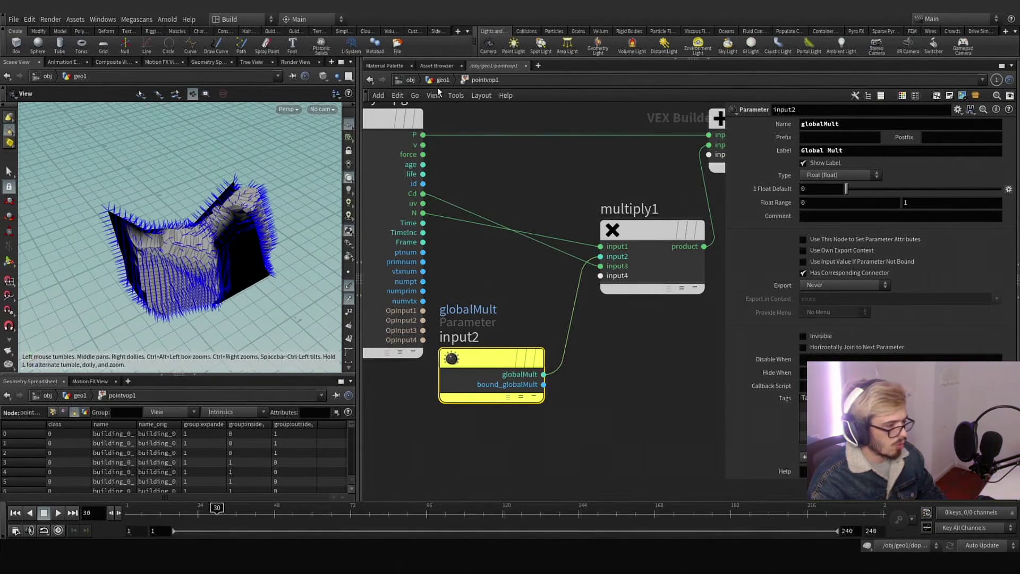
Test pointvop1's Global Mult at 0.475 and set it to 0.128, examining the displaced piece
{"action": "key", "text": "u"}
{"action": "left_click_drag", "start_coordinate": [921, 307], "coordinate": [962, 308]}
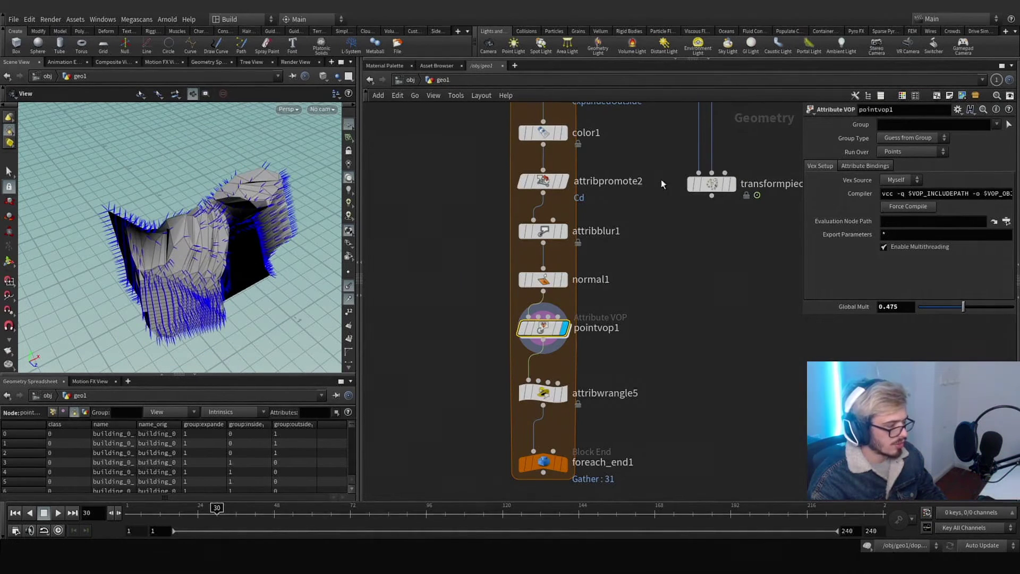
{"action": "left_click", "coordinate": [409, 80]}
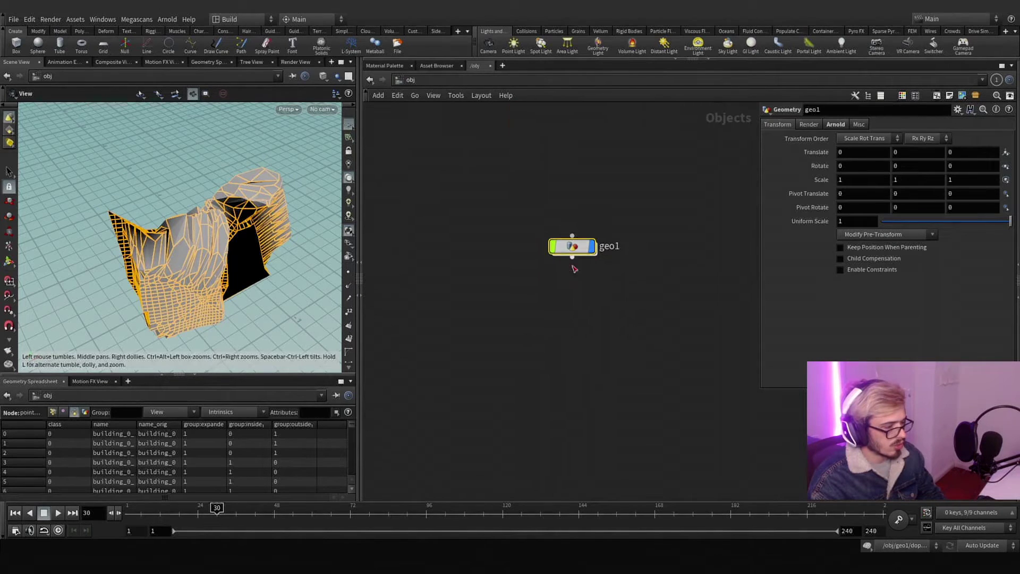
{"action": "double_click", "coordinate": [572, 252]}
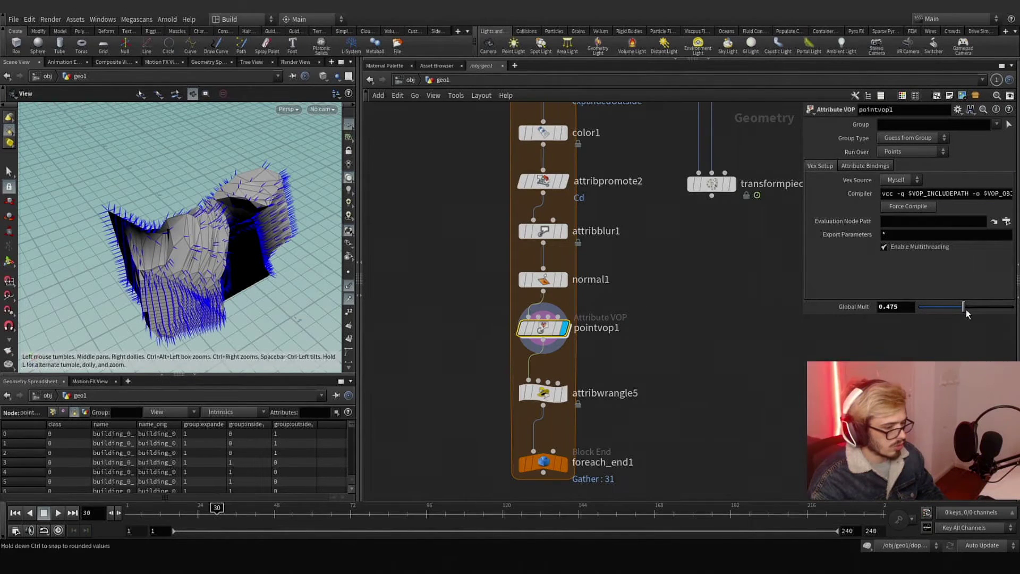
{"action": "left_click_drag", "start_coordinate": [966, 310], "coordinate": [931, 313]}
{"action": "mouse_move", "coordinate": [231, 257]}
{"action": "left_mouse_down"}
{"action": "mouse_move", "coordinate": [191, 292]}
{"action": "mouse_move", "coordinate": [234, 257]}
{"action": "left_mouse_up"}
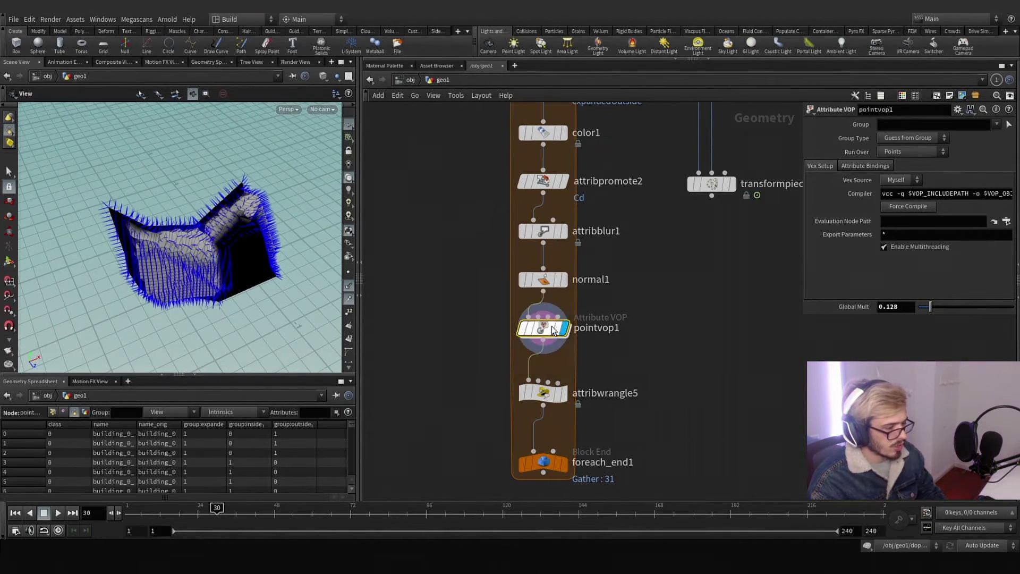
Inside pointvop1, switch the network wiring style to Rounded and spread out the global parameters and globalMult nodes
{"action": "double_click", "coordinate": [553, 329]}
{"action": "key", "text": "shift+s"}
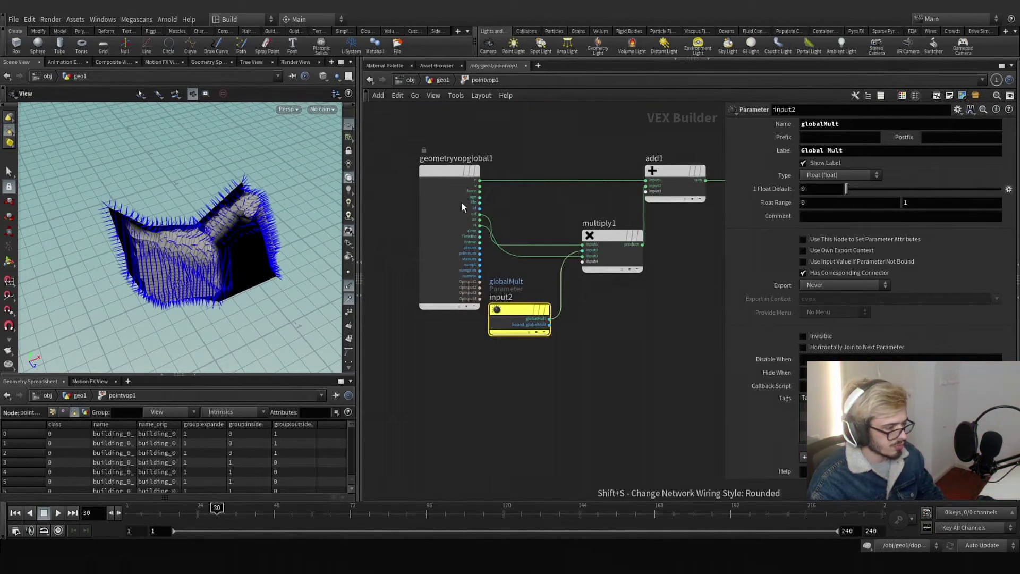
{"action": "left_click_drag", "start_coordinate": [441, 182], "coordinate": [352, 171]}
{"action": "key", "text": "ctrl+z"}
{"action": "left_click_drag", "start_coordinate": [441, 181], "coordinate": [388, 171]}
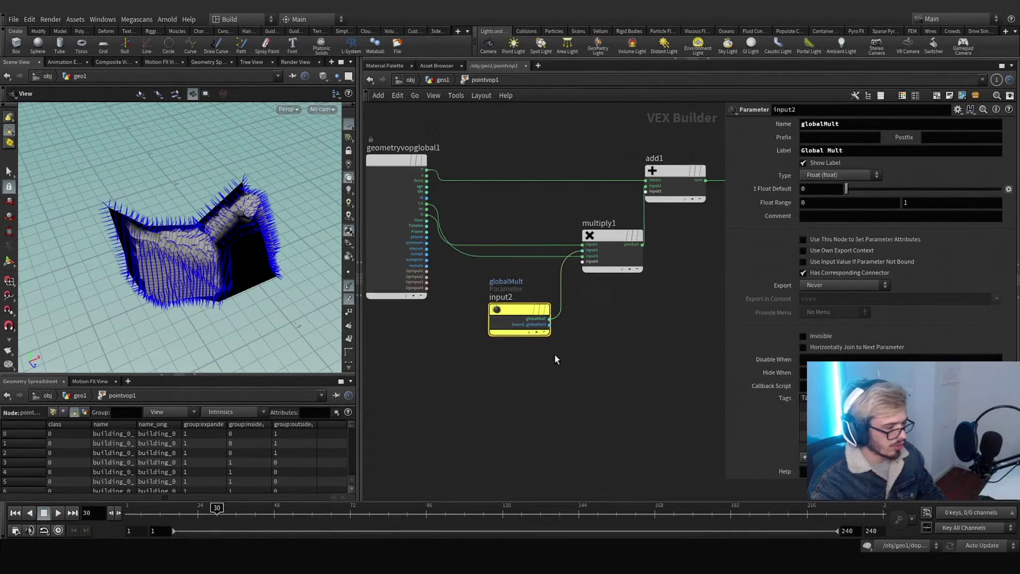
{"action": "left_click_drag", "start_coordinate": [520, 319], "coordinate": [510, 217]}
{"action": "key", "text": "Tab"}
{"action": "type", "text": "no"}
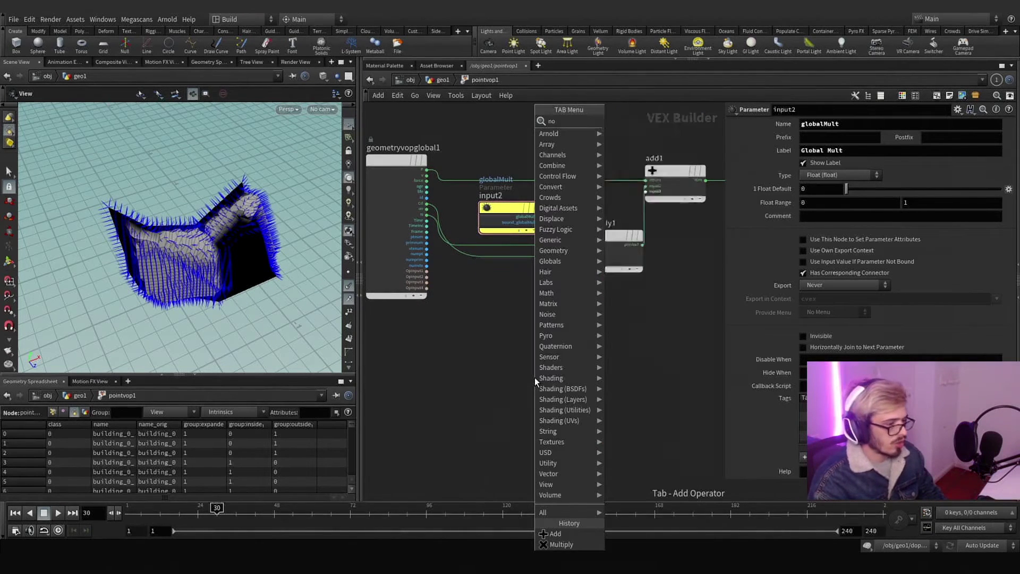
{"action": "key", "text": "Return"}
{"action": "left_click", "coordinate": [537, 378]}
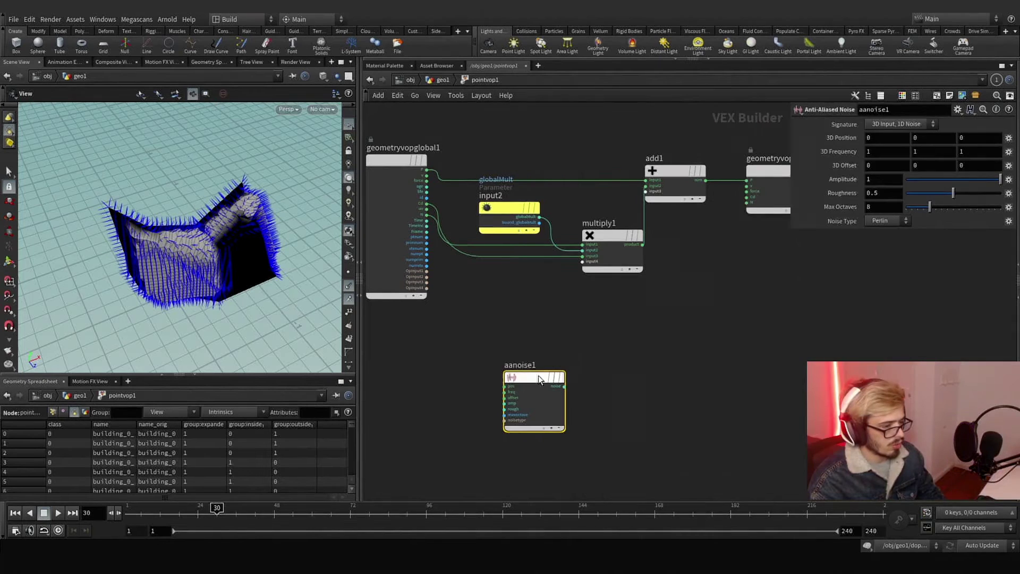
{"action": "key", "text": "ctrl+z"}
Add an Anti-Aliased Flow Noise node below multiply1 and connect the global P output to its pos input
{"action": "key", "text": "Tab"}
{"action": "type", "text": "noi"}
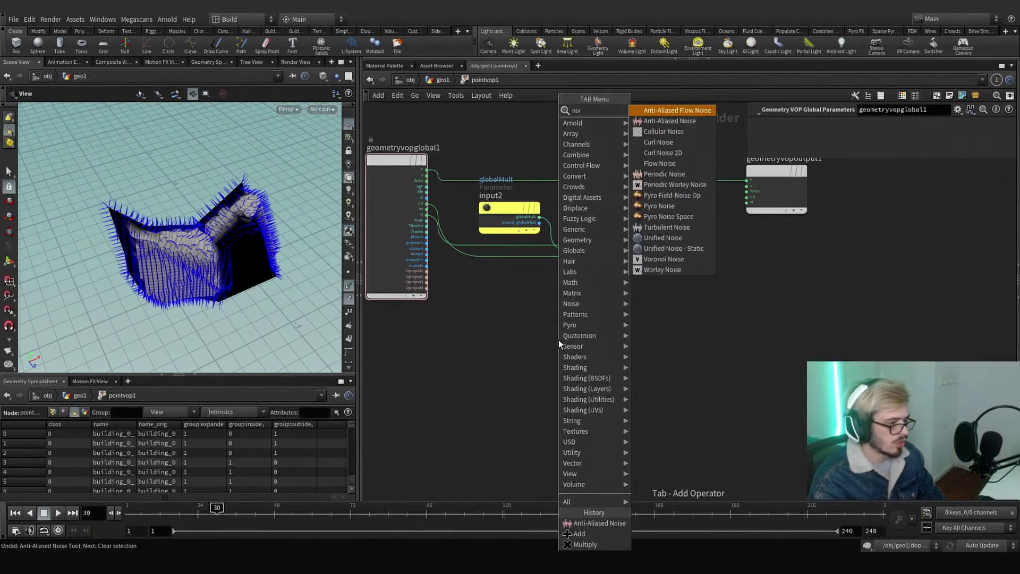
{"action": "key", "text": "Return"}
{"action": "left_click", "coordinate": [559, 340]}
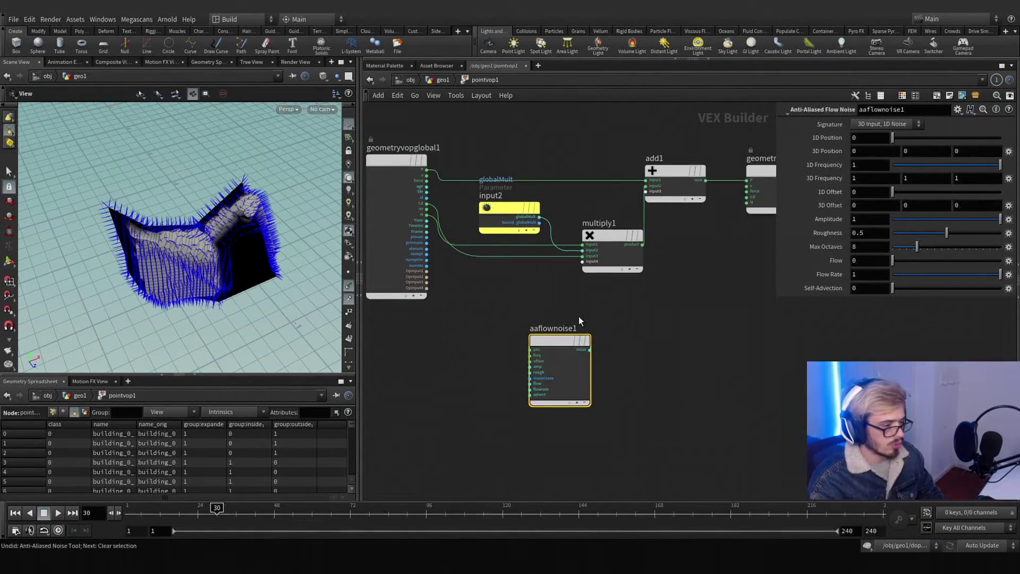
{"action": "left_click", "coordinate": [529, 349]}
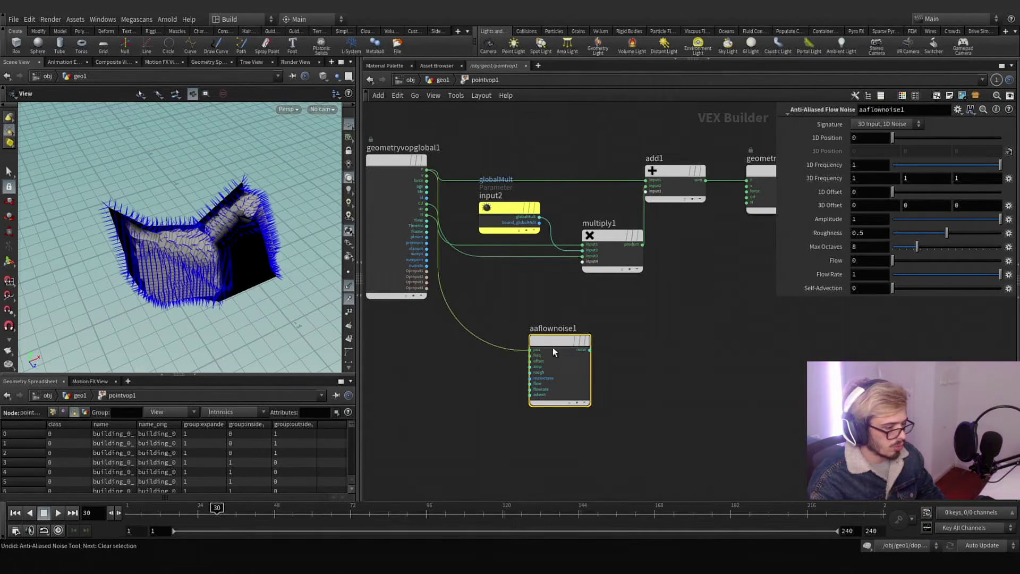
Connect the noise output of aaflownoise1 to the Cd input of geometryvopoutput1
{"action": "left_click_drag", "start_coordinate": [569, 343], "coordinate": [528, 344]}
{"action": "left_click", "coordinate": [550, 349]}
{"action": "middle_click_drag", "start_coordinate": [659, 328], "coordinate": [577, 360]}
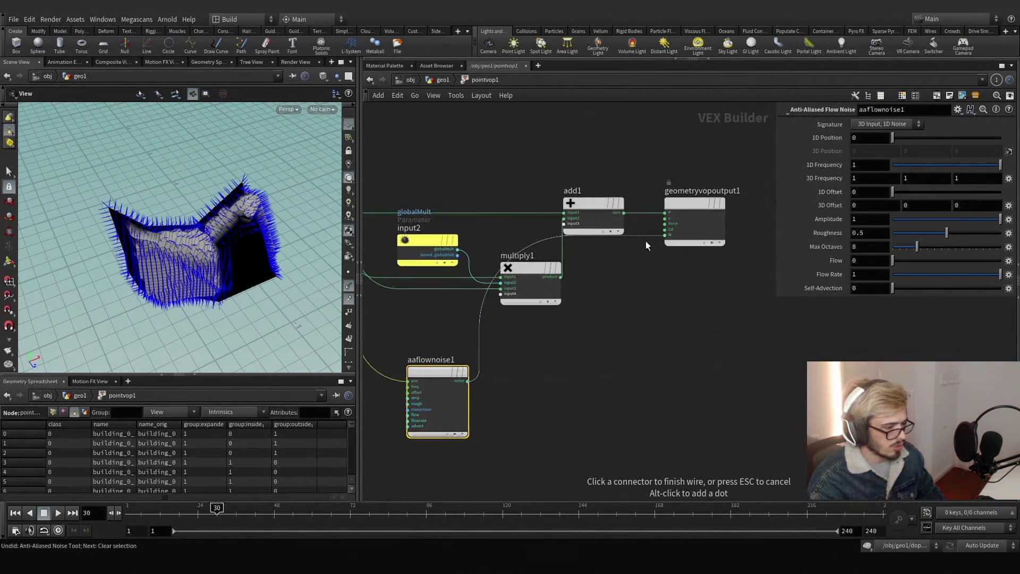
{"action": "left_click", "coordinate": [665, 229]}
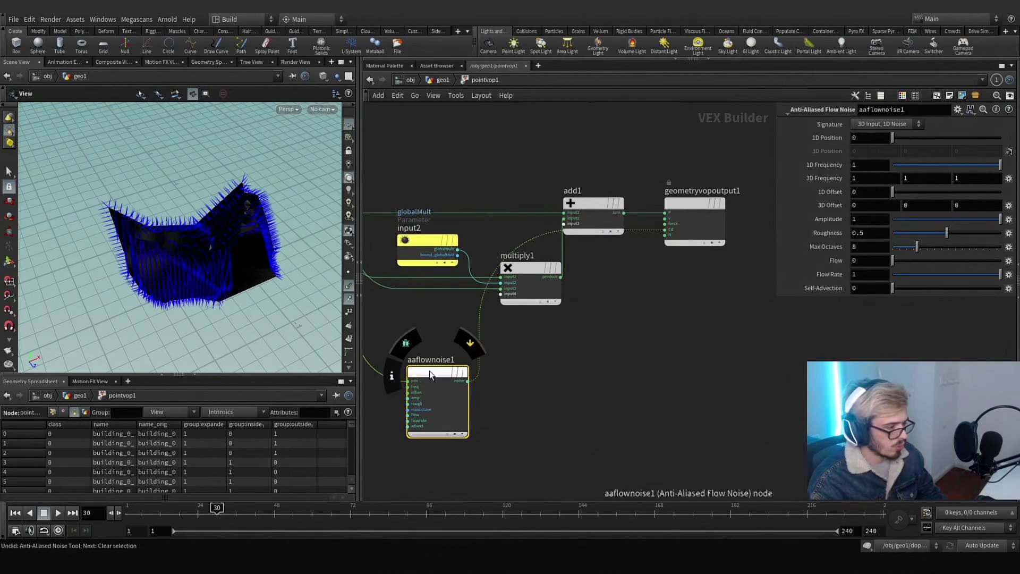
Tidy the position of aaflownoise1 and set its 3D Frequency to 19.2 on all three axes
{"action": "left_click_drag", "start_coordinate": [430, 372], "coordinate": [428, 367]}
{"action": "left_click_drag", "start_coordinate": [525, 433], "coordinate": [474, 395]}
{"action": "mouse_move", "coordinate": [836, 184]}
{"action": "middle_mouse_down"}
{"action": "mouse_move", "coordinate": [926, 178]}
{"action": "mouse_move", "coordinate": [1010, 191]}
{"action": "mouse_move", "coordinate": [835, 183]}
{"action": "middle_mouse_up"}
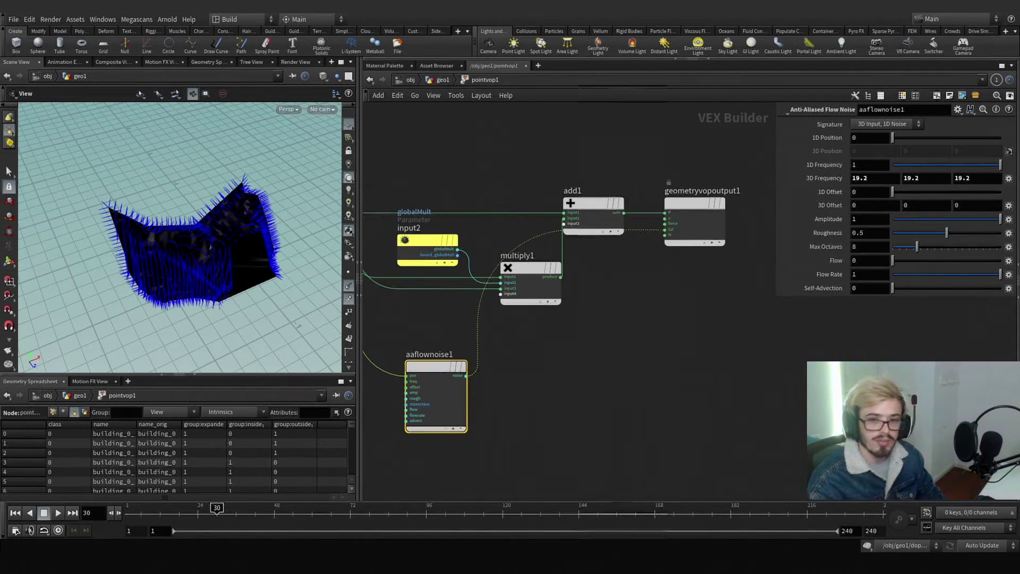
Add a Clamp node and insert it on the wire between aaflownoise1 and the Cd input of geometryvopoutput1
{"action": "key", "text": "Tab"}
{"action": "type", "text": "clamp"}
{"action": "key", "text": "Return"}
{"action": "left_click", "coordinate": [518, 352]}
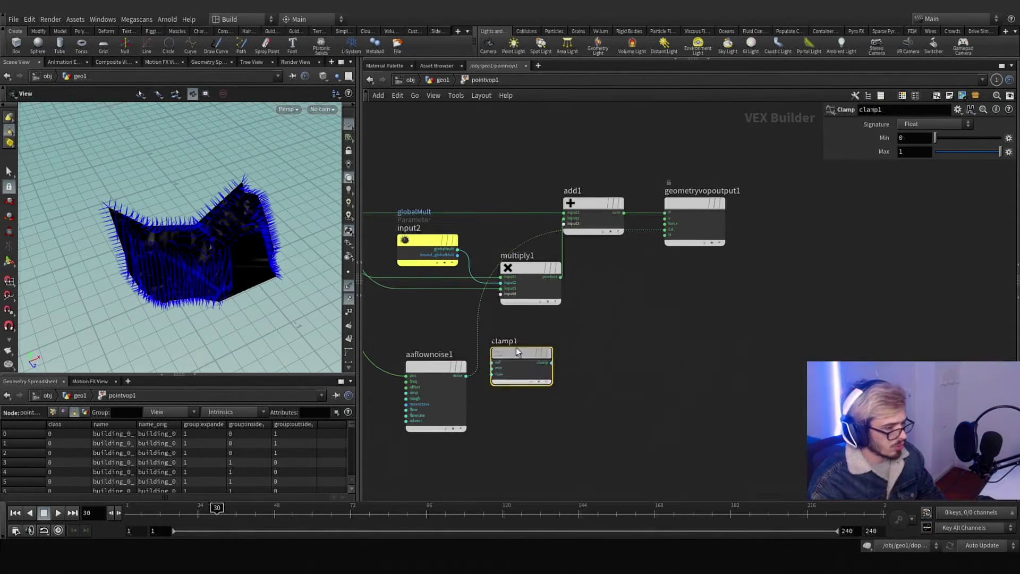
{"action": "mouse_move", "coordinate": [515, 351]}
{"action": "left_mouse_down"}
{"action": "mouse_move", "coordinate": [485, 323]}
{"action": "mouse_move", "coordinate": [538, 327]}
{"action": "mouse_move", "coordinate": [519, 364]}
{"action": "left_mouse_up"}
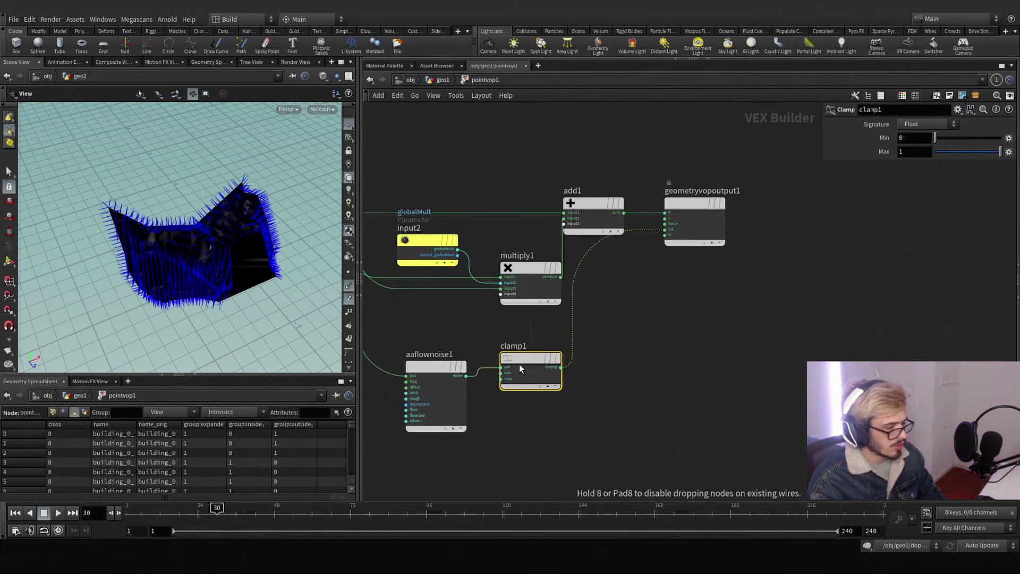
Reroute the clamp1 output from geometryvopoutput1's Cd to the fourth input of multiply1
{"action": "key", "text": "h"}
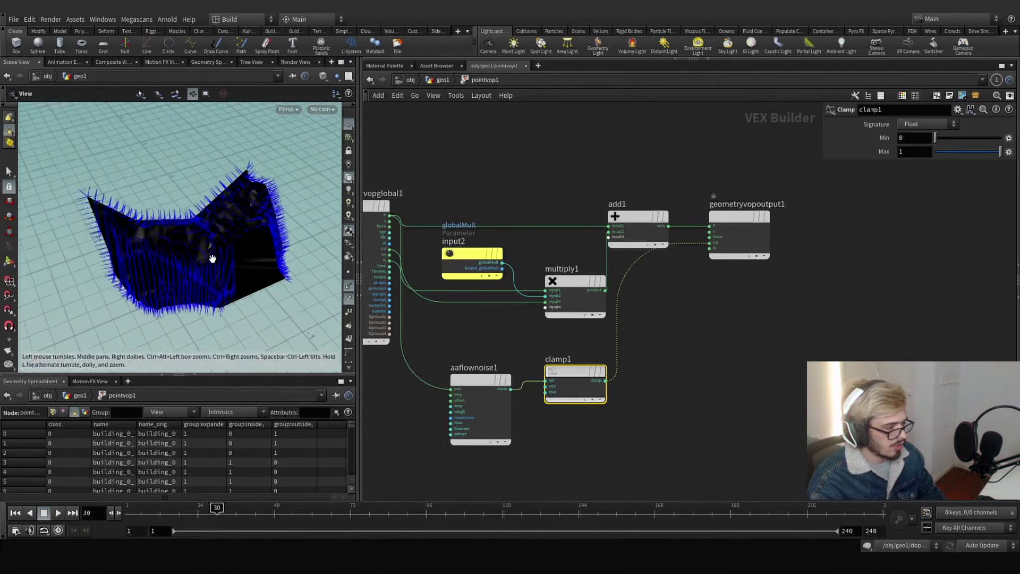
{"action": "scroll", "coordinate": [212, 257], "scroll_direction": "up", "scroll_amount": 10}
{"action": "left_click_drag", "start_coordinate": [246, 219], "coordinate": [287, 249]}
{"action": "left_click_drag", "start_coordinate": [617, 320], "coordinate": [546, 313]}
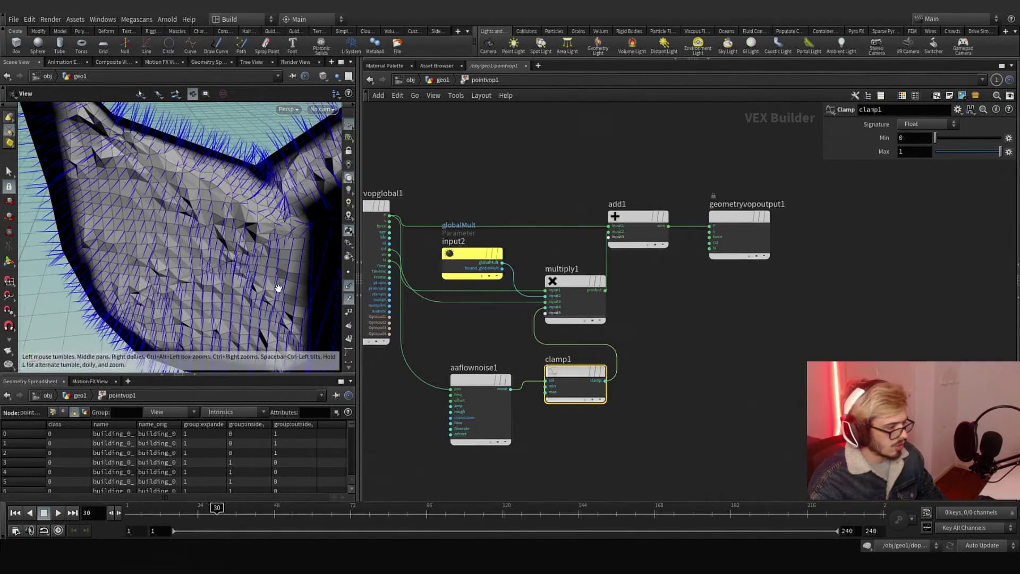
Set aaflownoise1's 3D Frequency to 18.5 on all axes, Amplitude to 1.5 and Roughness to 0.276
{"action": "left_click", "coordinate": [494, 380]}
{"action": "middle_click_drag", "start_coordinate": [821, 184], "coordinate": [770, 174]}
{"action": "middle_click_drag", "start_coordinate": [835, 219], "coordinate": [869, 221]}
{"action": "left_click_drag", "start_coordinate": [283, 212], "coordinate": [290, 250]}
{"action": "middle_click_drag", "start_coordinate": [724, 331], "coordinate": [741, 292]}
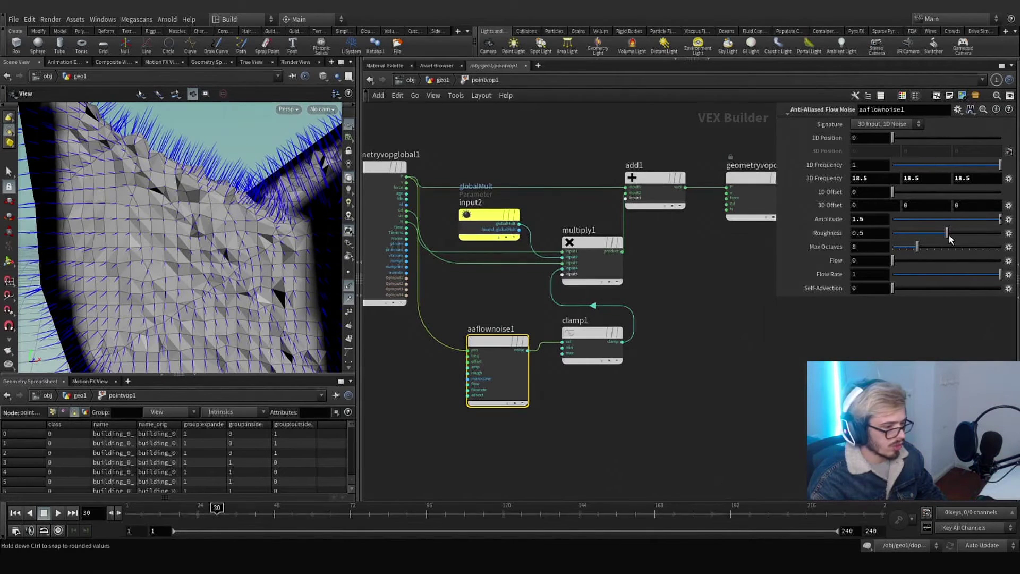
{"action": "left_click_drag", "start_coordinate": [928, 239], "coordinate": [885, 234]}
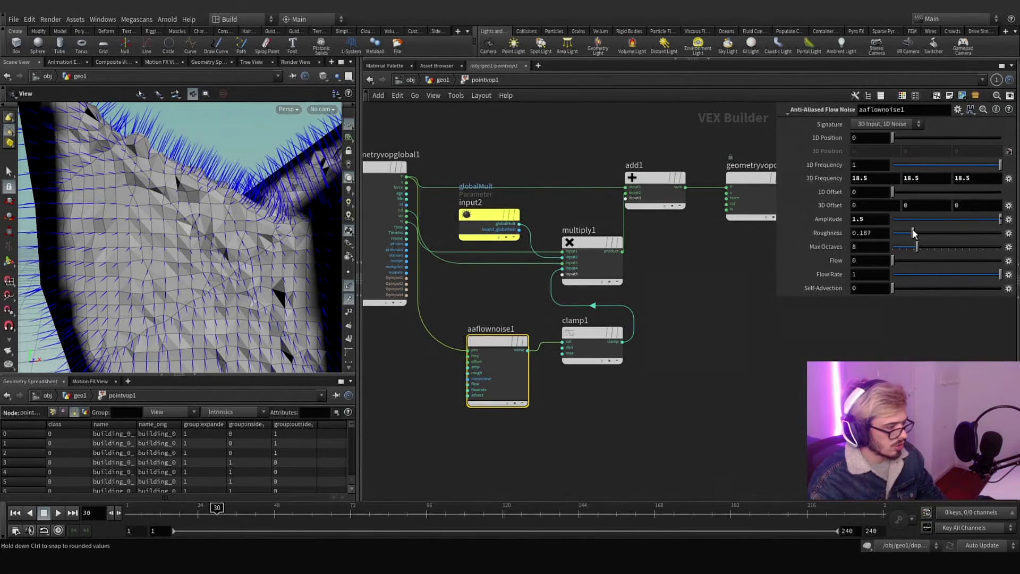
{"action": "middle_click_drag", "start_coordinate": [502, 366], "coordinate": [515, 288]}
{"action": "left_click_drag", "start_coordinate": [516, 288], "coordinate": [516, 431], "text": "alt"}
{"action": "key", "text": "ctrl+z"}
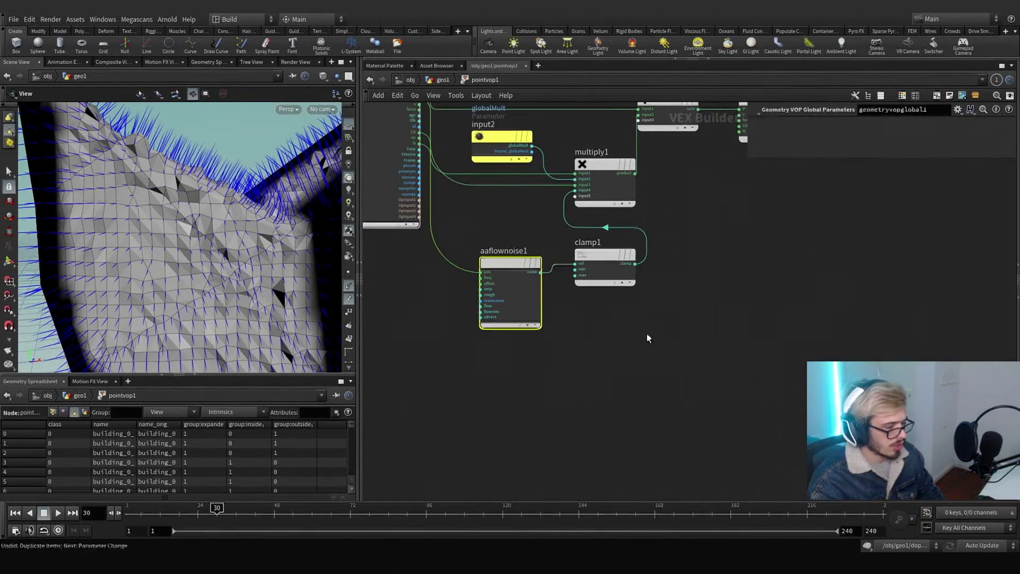
Duplicate aaflownoise1 and clamp1 together below the originals, and place an Add node beside the two clamps
{"action": "left_click_drag", "start_coordinate": [679, 364], "coordinate": [500, 229]}
{"action": "left_click_drag", "start_coordinate": [506, 291], "coordinate": [506, 413], "text": "alt"}
{"action": "key", "text": "Tab"}
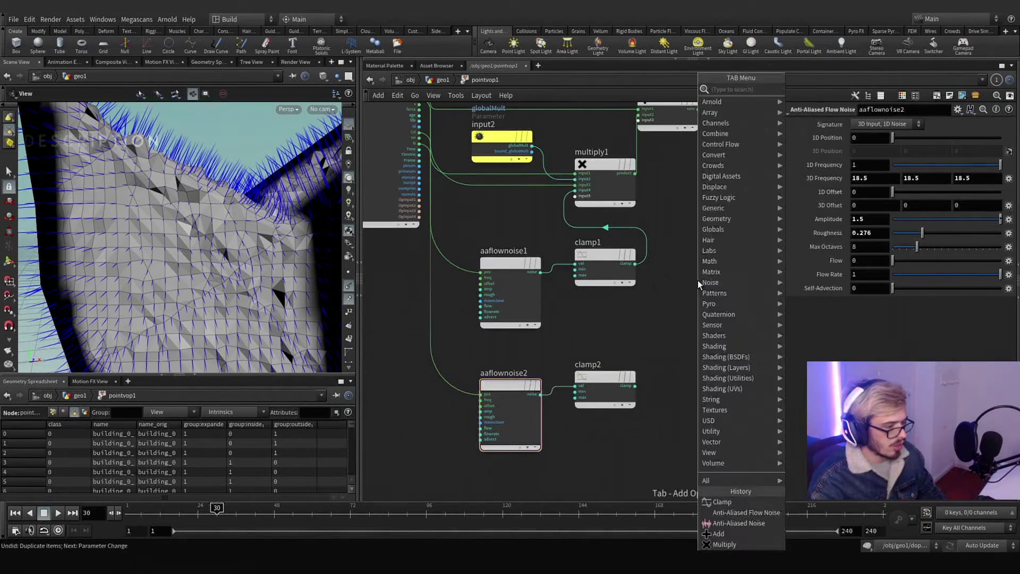
{"action": "type", "text": "add"}
{"action": "key", "text": "Return"}
{"action": "left_click", "coordinate": [697, 280]}
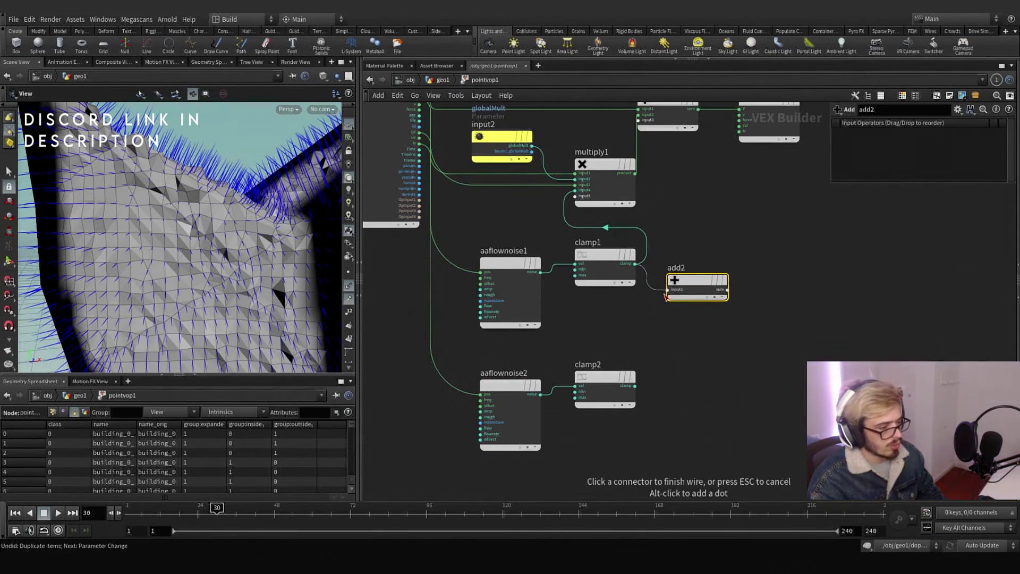
Wire clamp1 and clamp2 into add2 in that order and feed its sum into multiply1's fourth input instead of clamp1
{"action": "left_click_drag", "start_coordinate": [636, 386], "coordinate": [684, 294]}
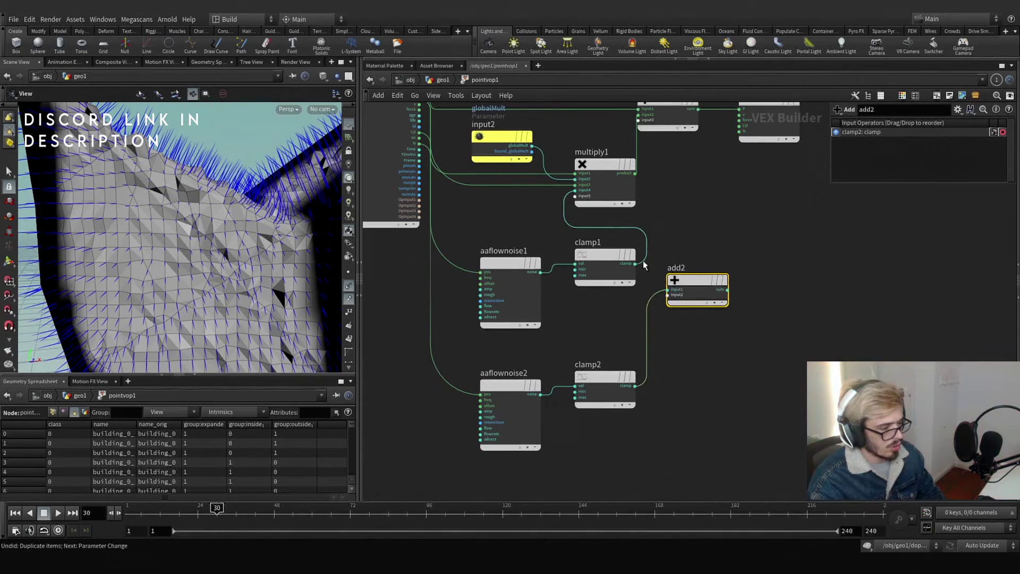
{"action": "left_click", "coordinate": [668, 304]}
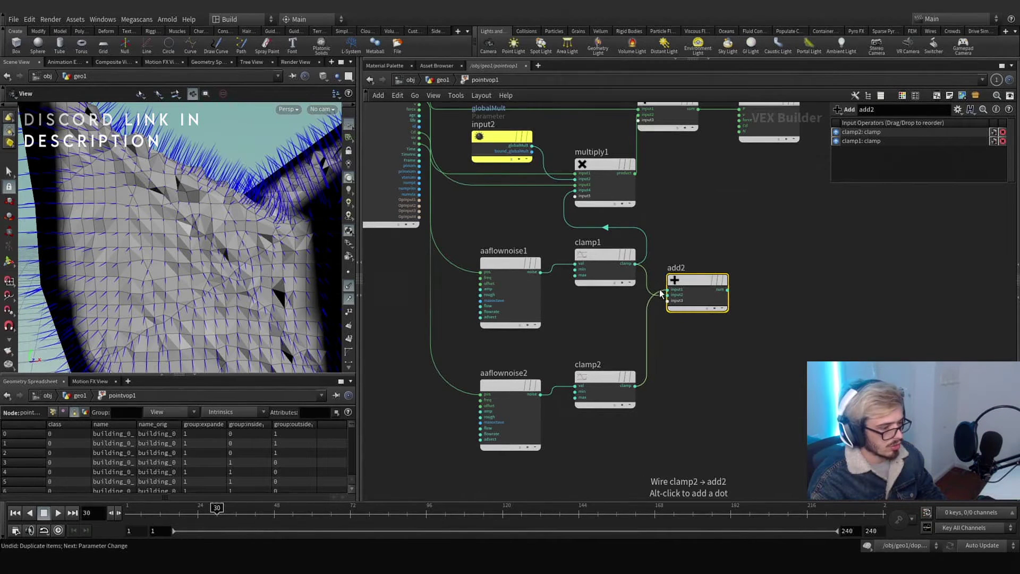
{"action": "left_click", "coordinate": [836, 141]}
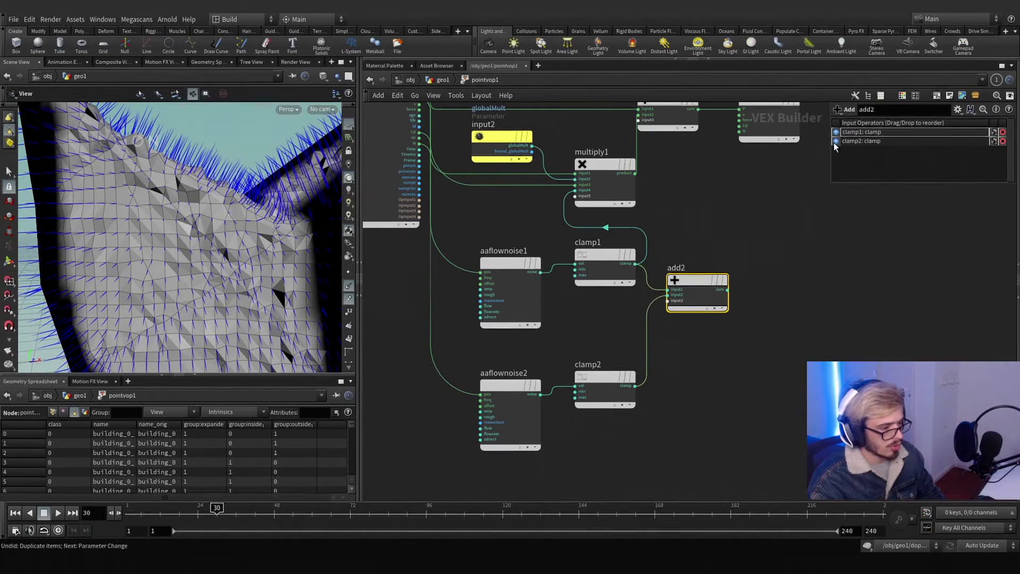
{"action": "left_click", "coordinate": [728, 289]}
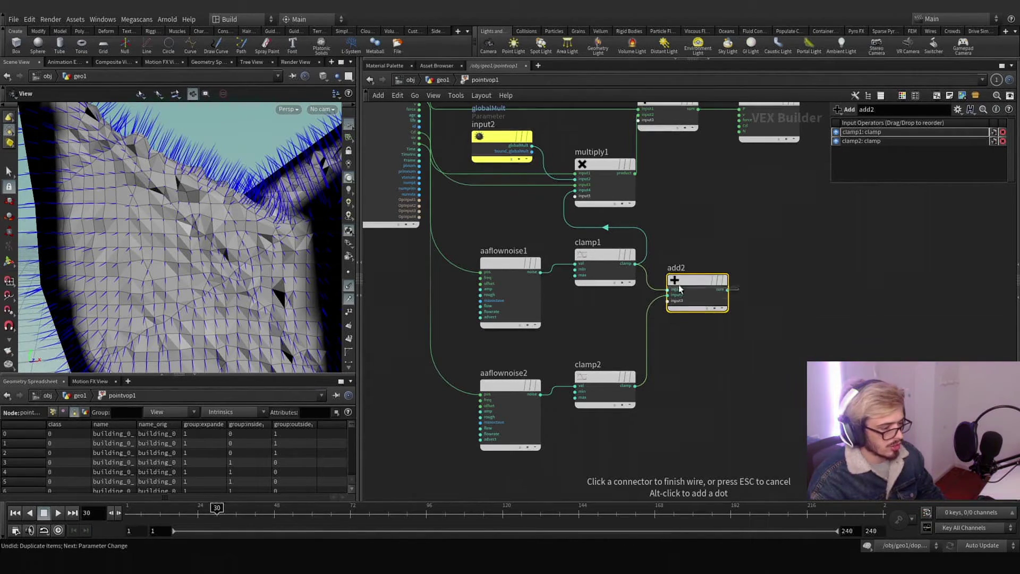
{"action": "left_click", "coordinate": [574, 196]}
Set the second component of aaflownoise2's 3D Offset to 6.3
{"action": "left_click", "coordinate": [519, 441]}
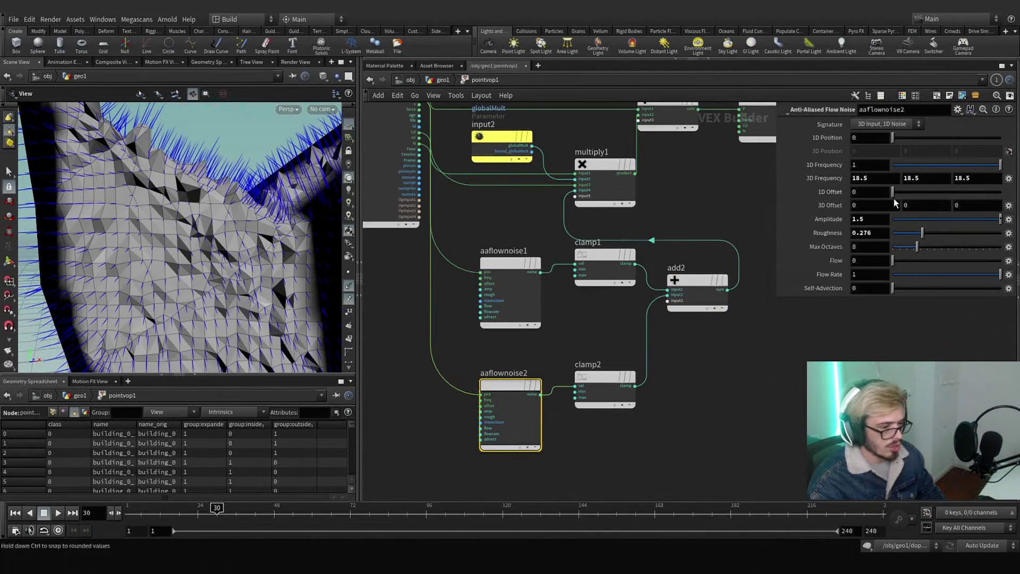
{"action": "middle_click_drag", "start_coordinate": [919, 205], "coordinate": [951, 218]}
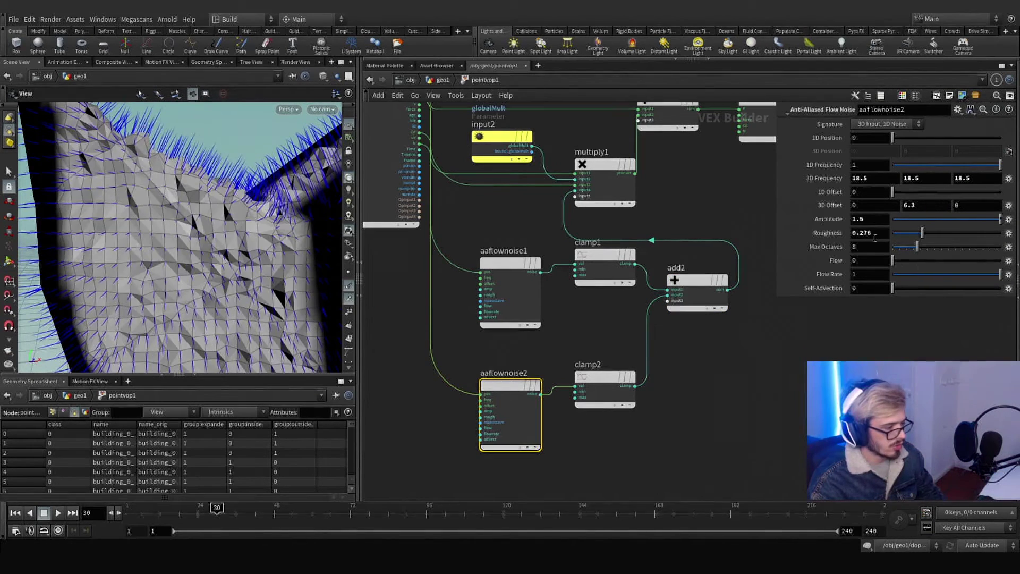
Connect the sum output of add2 to the Cd input of geometryvopoutput1 and move the output node farther from the network
{"action": "middle_click_drag", "start_coordinate": [703, 352], "coordinate": [575, 418]}
{"action": "scroll", "coordinate": [616, 306], "scroll_direction": "down", "scroll_amount": 4}
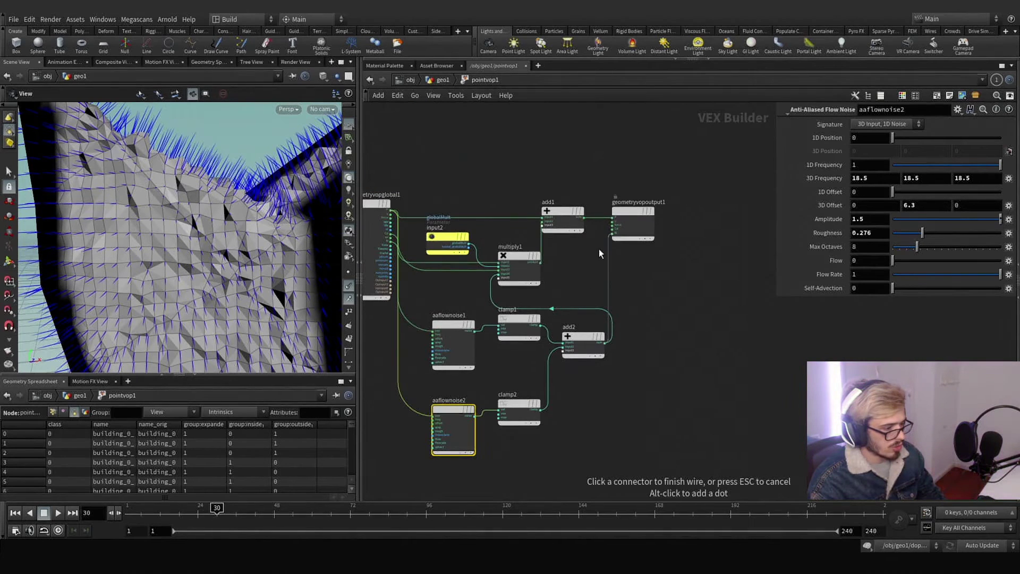
{"action": "left_click", "coordinate": [611, 233]}
{"action": "left_click_drag", "start_coordinate": [622, 221], "coordinate": [700, 232]}
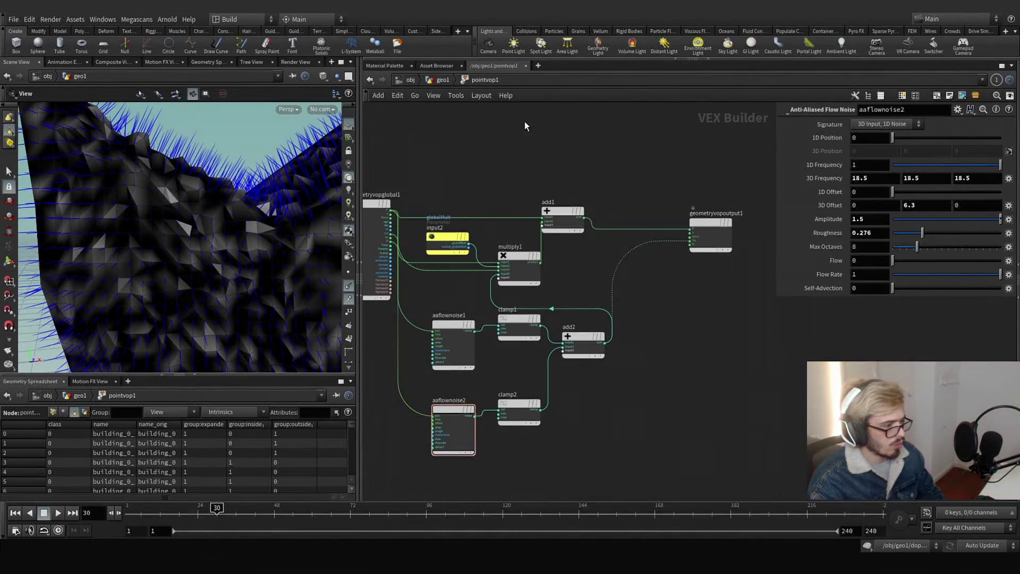
In geo1, test divide1's first Size component with a multiplier of 1 and set the multiplier to .5, examining the displaced piece
{"action": "left_click", "coordinate": [437, 81]}
{"action": "scroll", "coordinate": [598, 234], "scroll_direction": "up", "scroll_amount": 10}
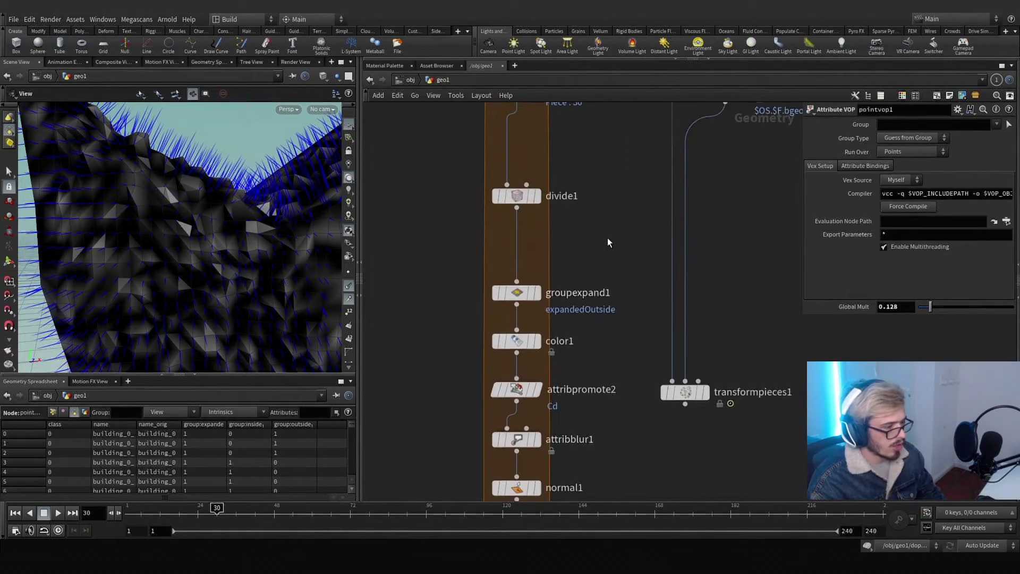
{"action": "left_click", "coordinate": [534, 266]}
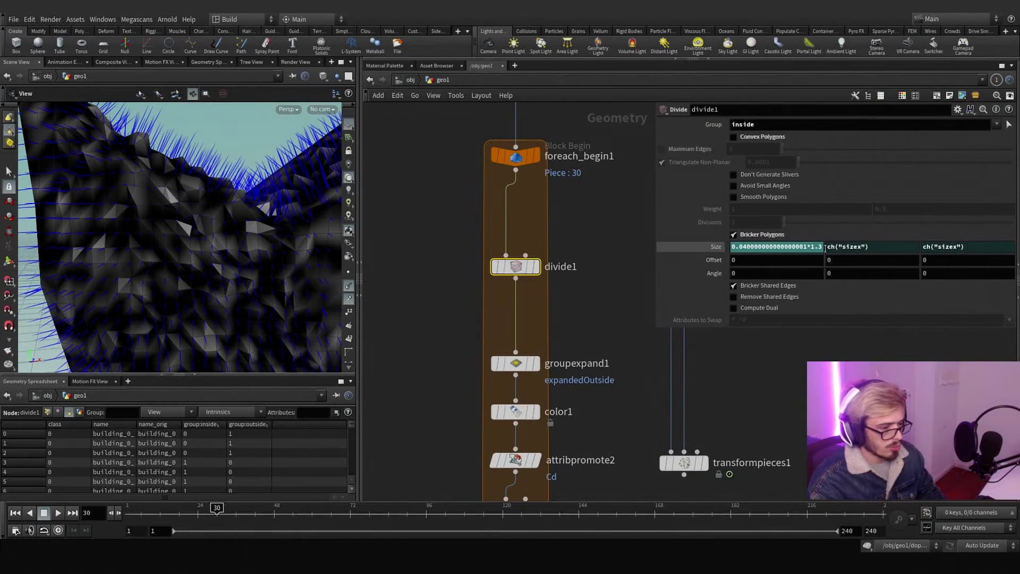
{"action": "left_click", "coordinate": [813, 247]}
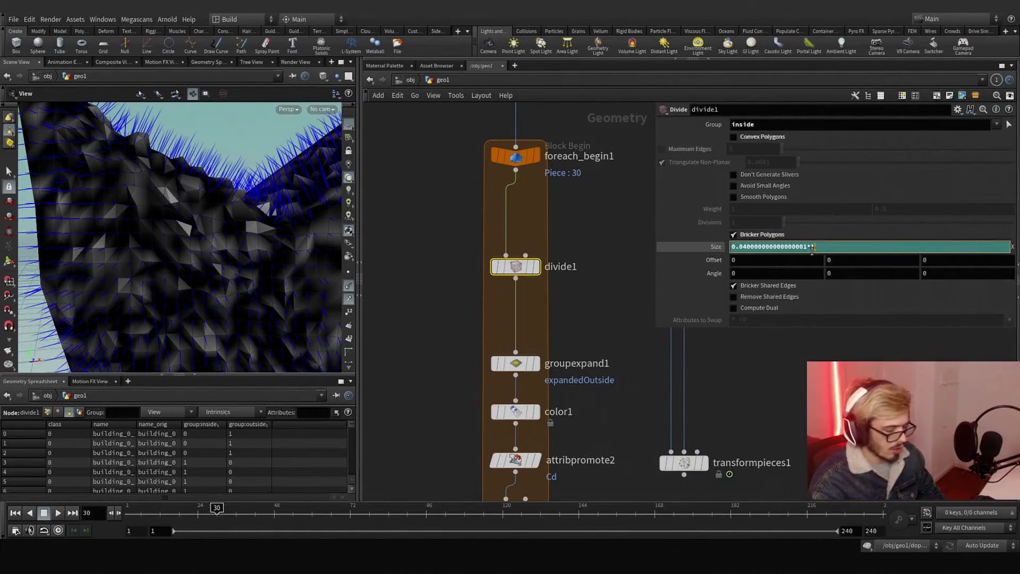
{"action": "left_click", "coordinate": [733, 286]}
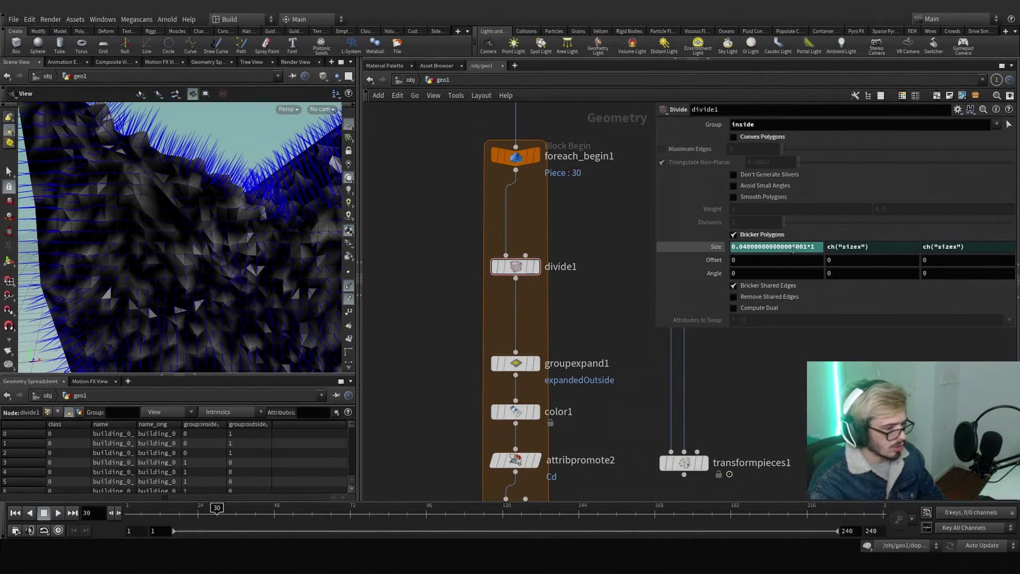
{"action": "left_click", "coordinate": [810, 249]}
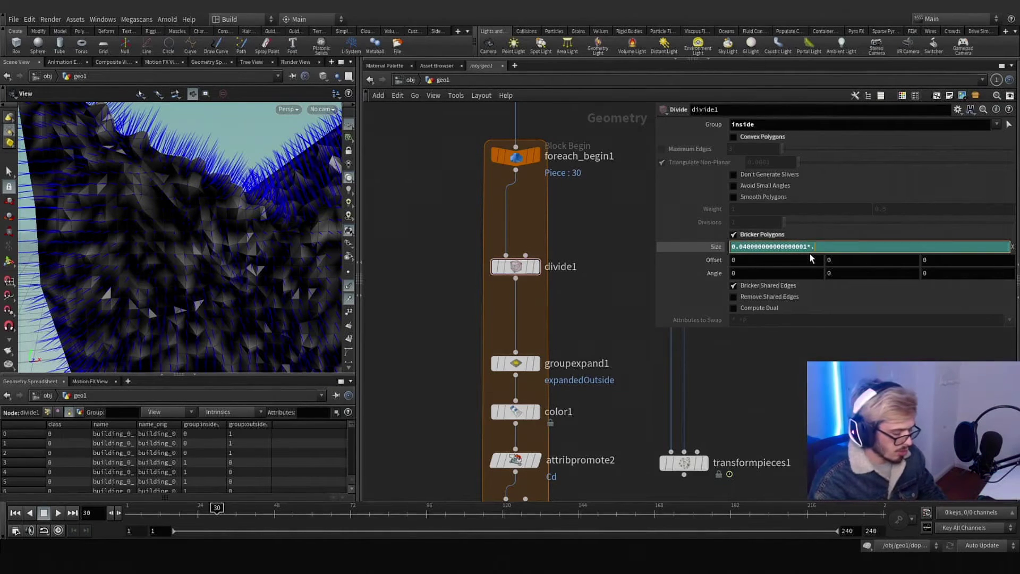
{"action": "type", "text": "5"}
{"action": "key", "text": "Return"}
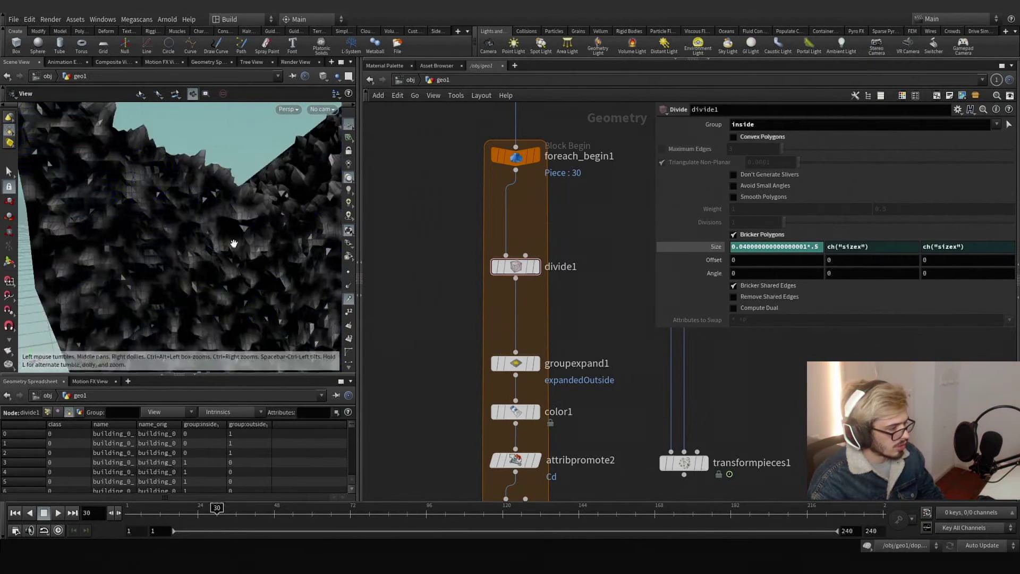
{"action": "left_click_drag", "start_coordinate": [234, 243], "coordinate": [212, 212]}
{"action": "scroll", "coordinate": [583, 337], "scroll_direction": "down", "scroll_amount": 3}
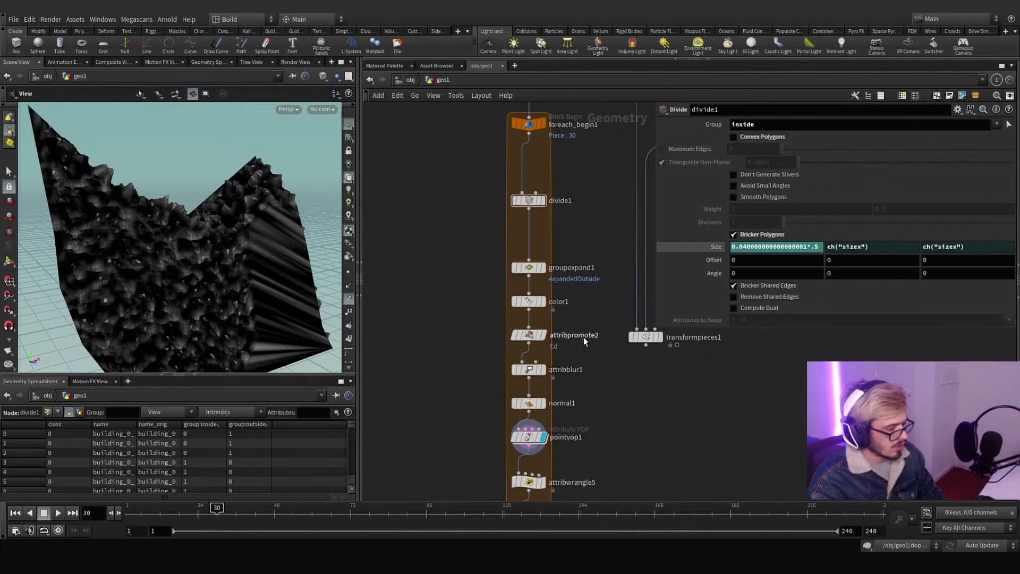
Go back inside pointvop1 and move aaflownoise2 away from clamp2 to free space for another node
{"action": "double_click", "coordinate": [528, 437]}
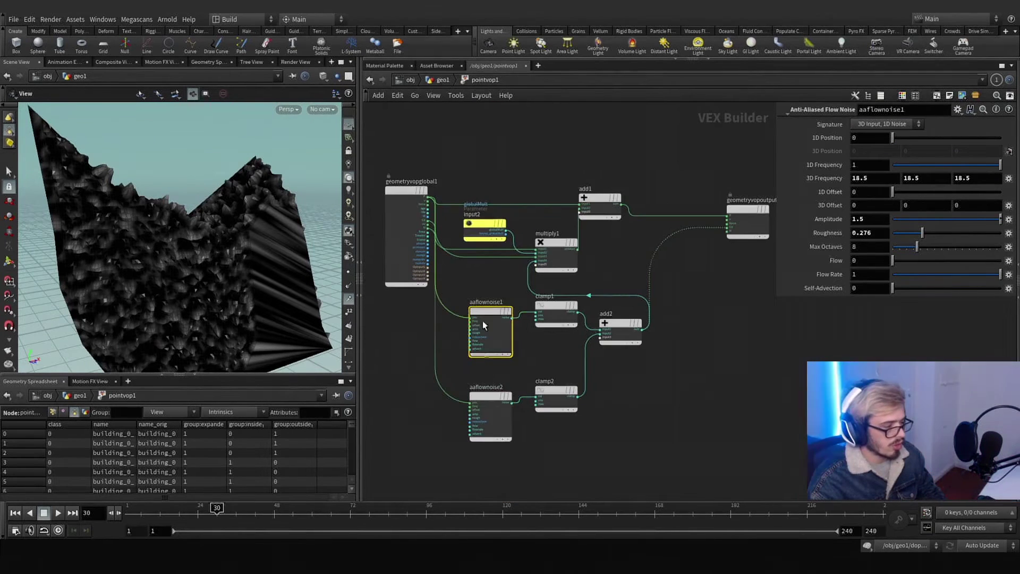
{"action": "middle_click_drag", "start_coordinate": [483, 320], "coordinate": [500, 259]}
{"action": "mouse_move", "coordinate": [508, 338]}
{"action": "left_mouse_down"}
{"action": "mouse_move", "coordinate": [508, 347]}
{"action": "mouse_move", "coordinate": [437, 356]}
{"action": "left_mouse_up"}
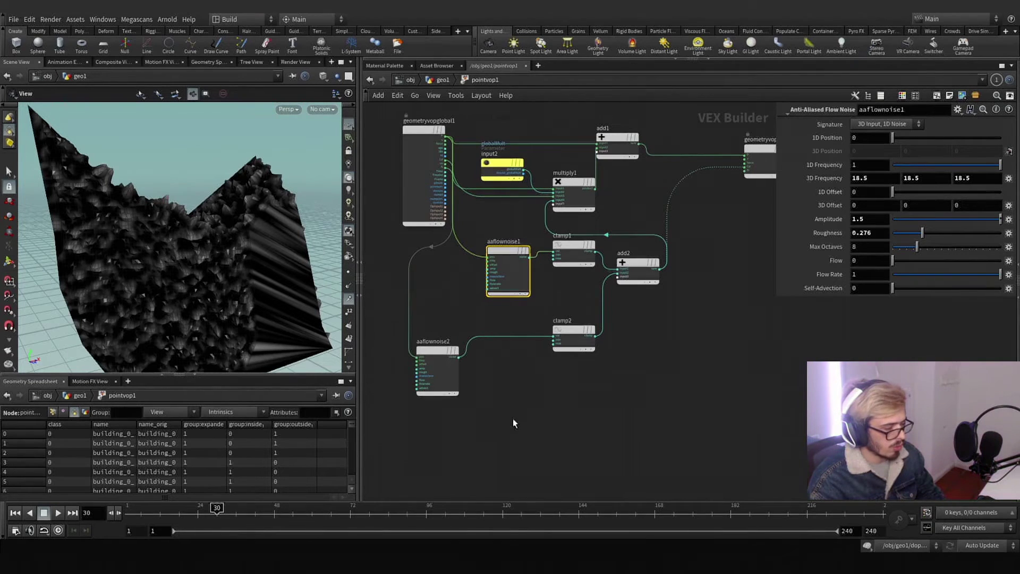
{"action": "key", "text": "Tab"}
{"action": "type", "text": "per"}
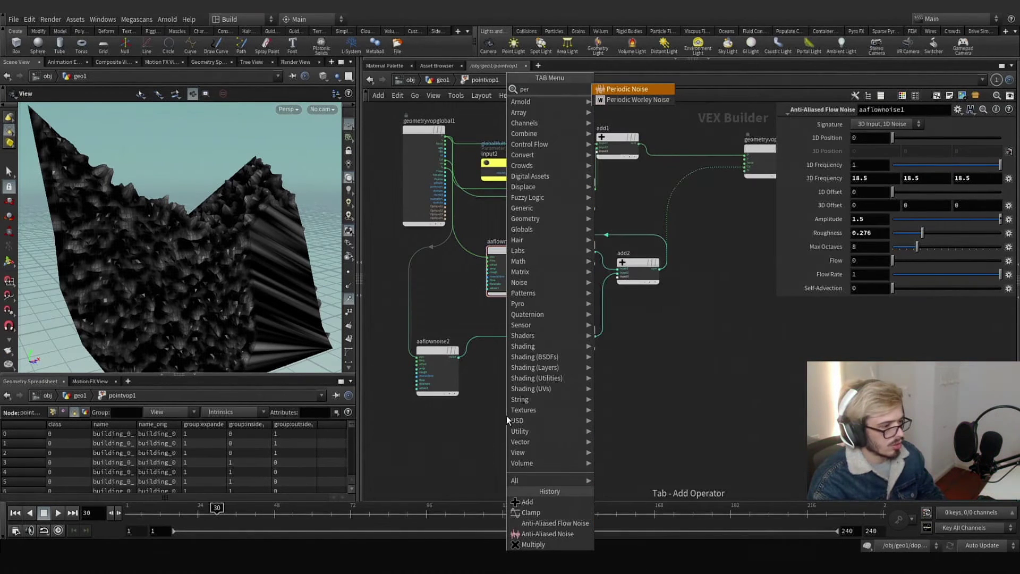
{"action": "key", "text": "Down"}
{"action": "key", "text": "Return"}
{"action": "left_click", "coordinate": [505, 368]}
{"action": "scroll", "coordinate": [505, 367], "scroll_direction": "up", "scroll_amount": 3}
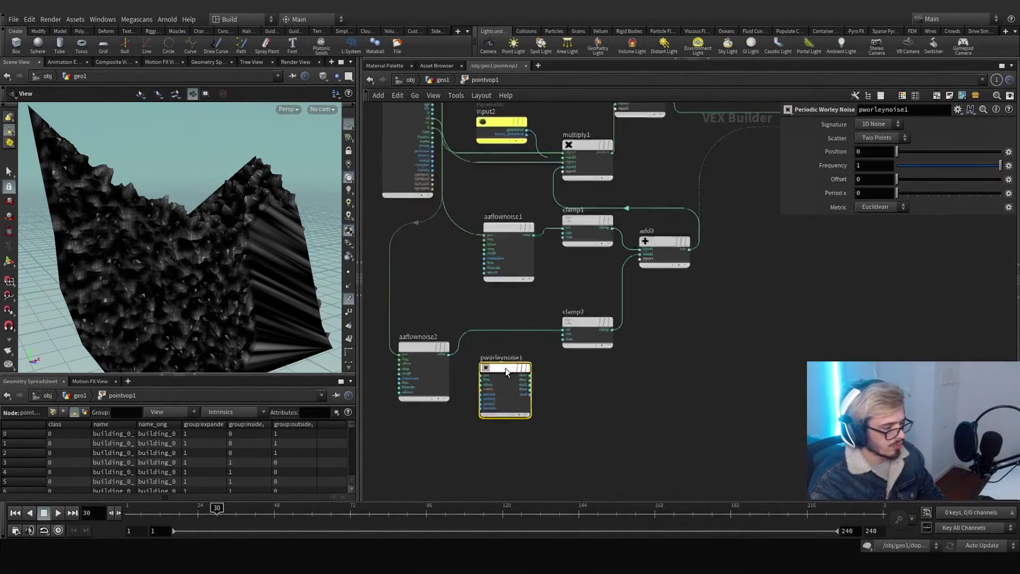
{"action": "key", "text": "Delete"}
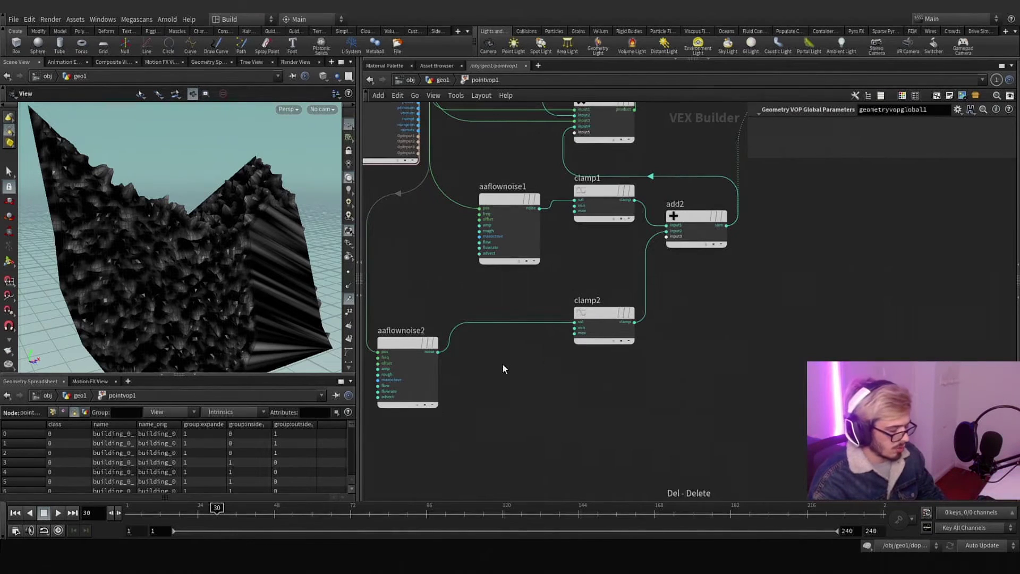
Add a Cellular Noise node next to aaflownoise2
{"action": "key", "text": "Tab"}
{"action": "type", "text": "nois"}
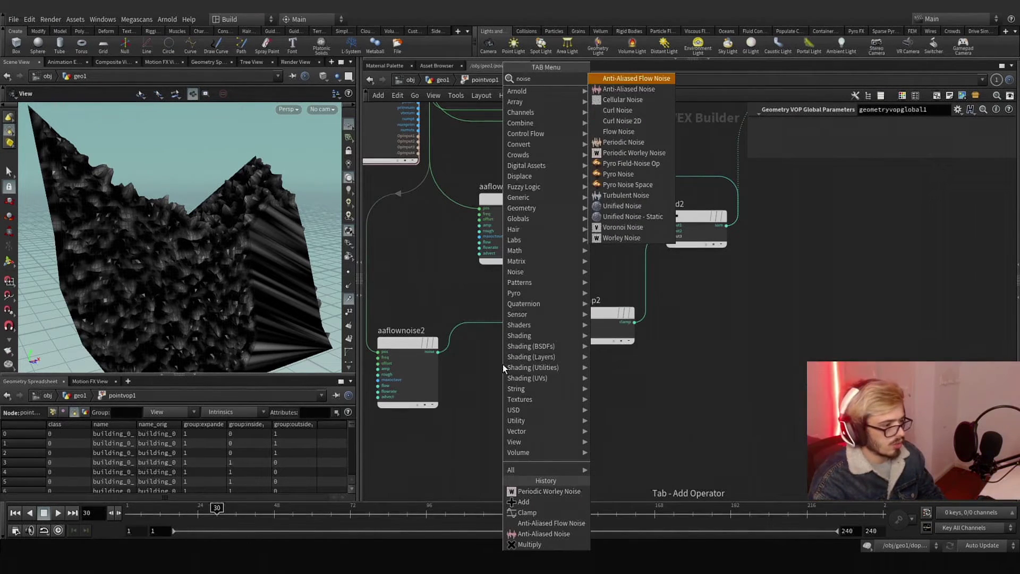
{"action": "key", "text": "Down"}
{"action": "key", "text": "Return"}
{"action": "left_click", "coordinate": [503, 365]}
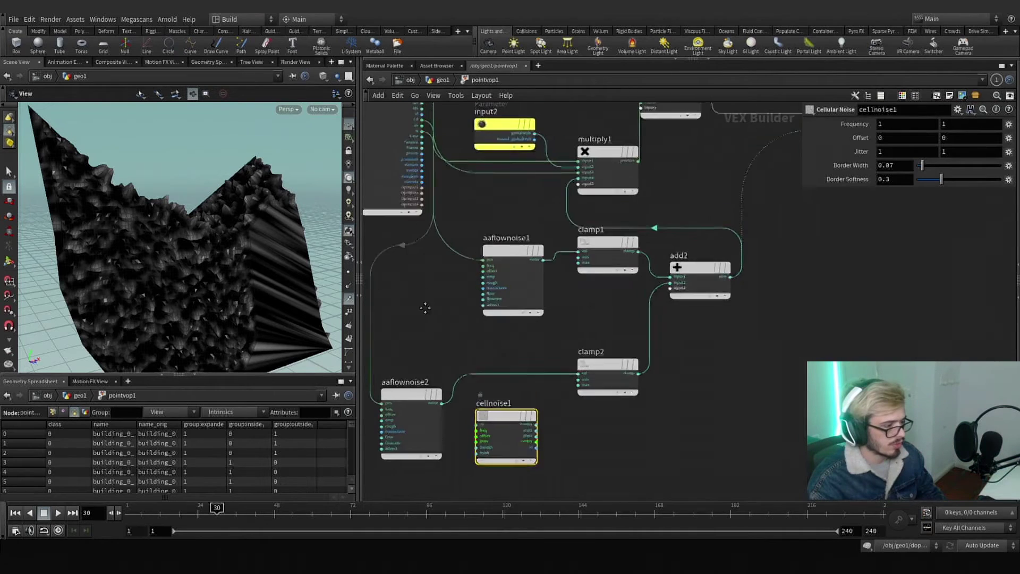
Connect the global P to cellnoise1's first input and its border output to clamp2's val, placing the node beside clamp2
{"action": "left_click", "coordinate": [429, 113]}
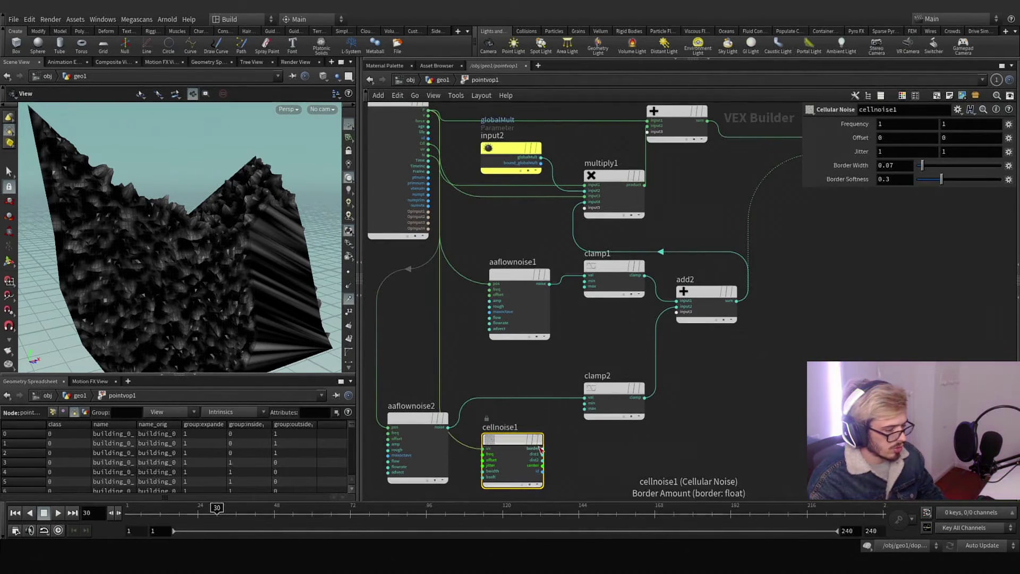
{"action": "left_click", "coordinate": [584, 403]}
{"action": "mouse_move", "coordinate": [525, 438]}
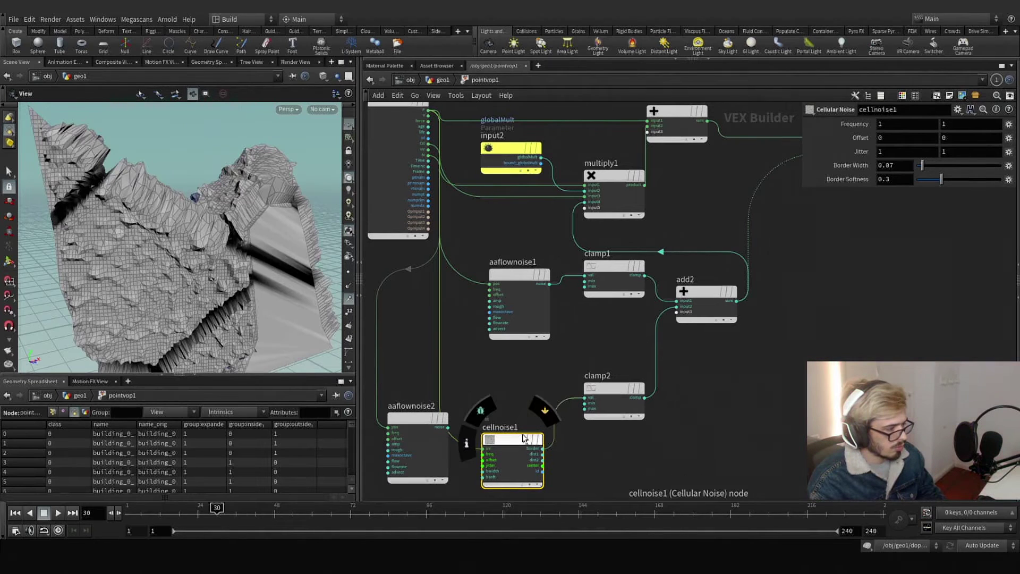
{"action": "left_click_drag", "start_coordinate": [521, 441], "coordinate": [528, 396]}
{"action": "left_click_drag", "start_coordinate": [539, 478], "coordinate": [513, 388]}
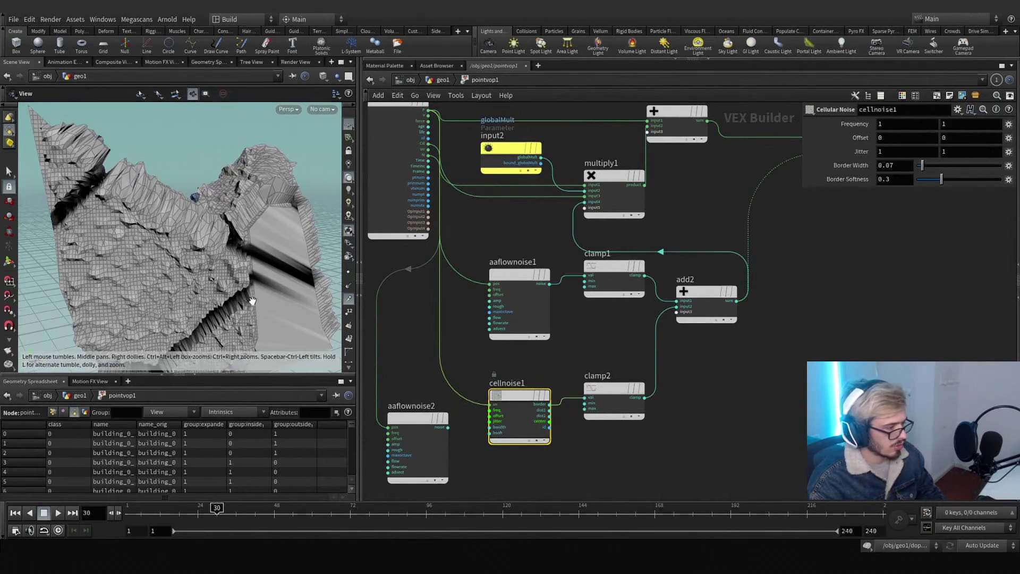
Test different Frequency values on cellnoise1 against the displaced piece and delete the node
{"action": "left_click_drag", "start_coordinate": [252, 301], "coordinate": [218, 279]}
{"action": "middle_click_drag", "start_coordinate": [845, 125], "coordinate": [918, 125]}
{"action": "middle_click_drag", "start_coordinate": [863, 152], "coordinate": [1001, 137]}
{"action": "key", "text": "Delete"}
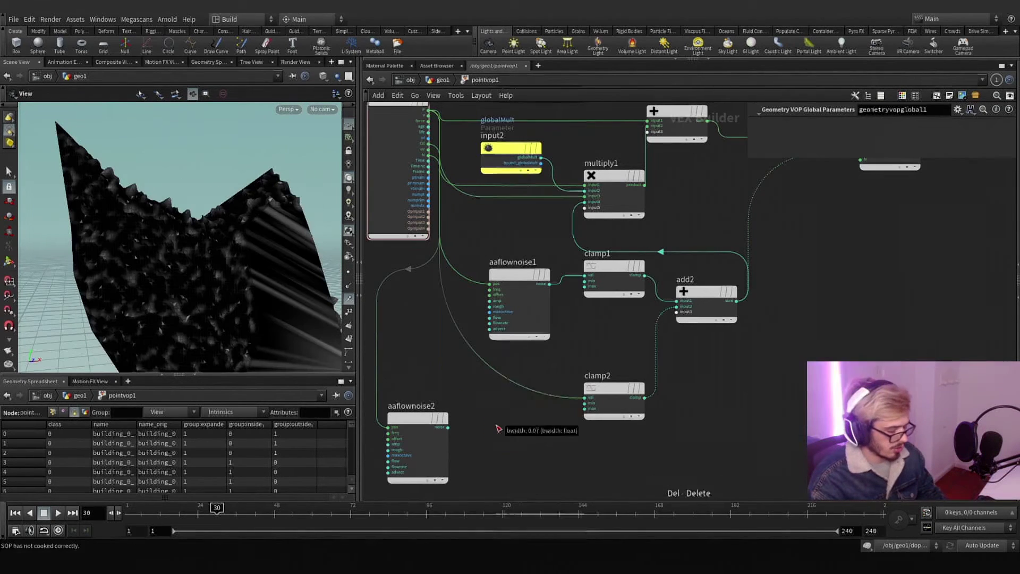
Add a Turbulent Noise node beside clamp2, below aaflownoise1
{"action": "key", "text": "Tab"}
{"action": "type", "text": "noise"}
{"action": "key", "text": "Down"}
{"action": "key", "text": "Down"}
{"action": "key", "text": "Down"}
{"action": "key", "text": "Down"}
{"action": "key", "text": "Down"}
{"action": "key", "text": "Down"}
{"action": "key", "text": "Down"}
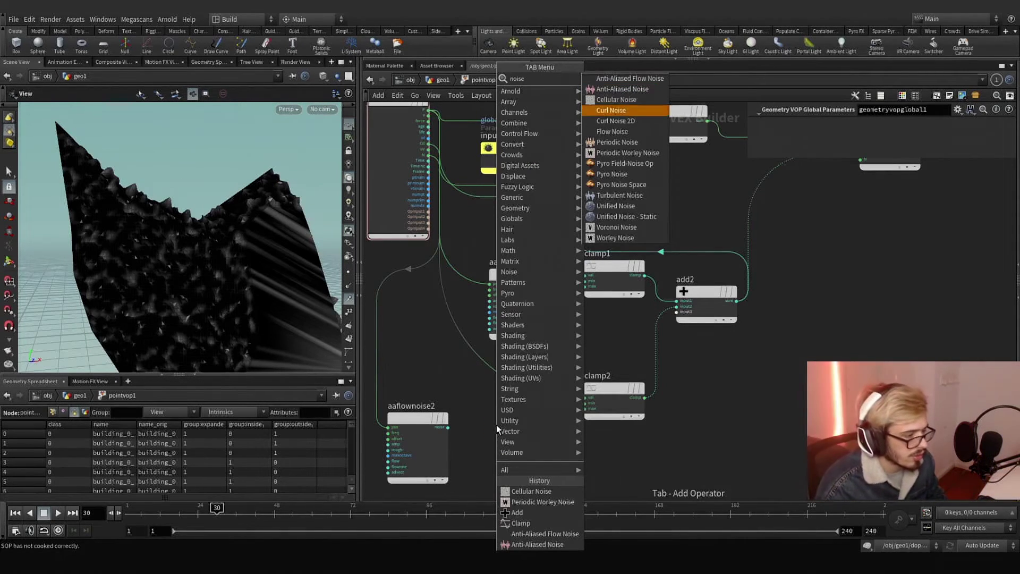
{"action": "key", "text": "Down"}
{"action": "key", "text": "Return"}
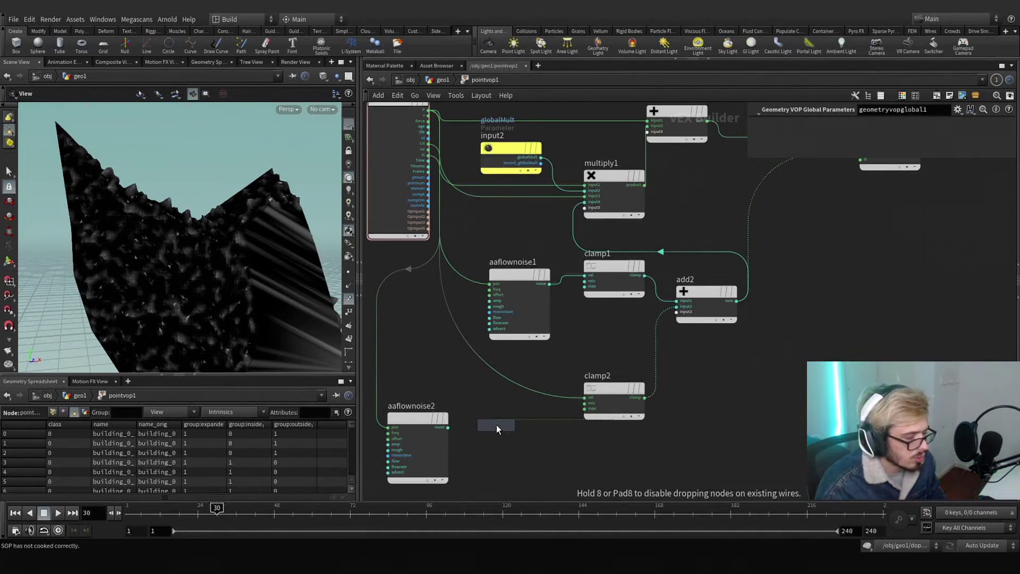
{"action": "left_click", "coordinate": [496, 425]}
{"action": "left_click_drag", "start_coordinate": [496, 425], "coordinate": [511, 398]}
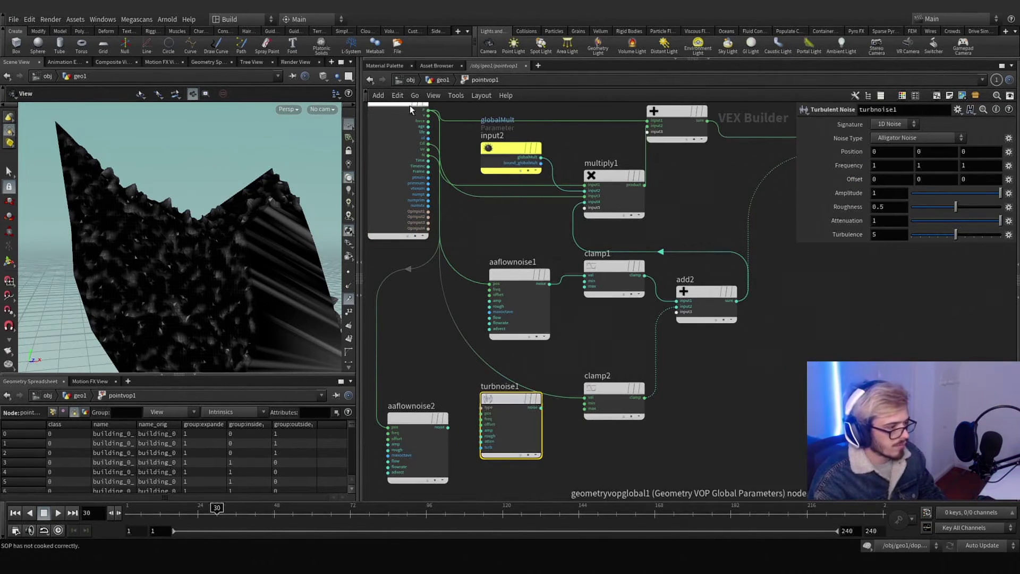
Connect the global P to turbnoise1's pos input and its noise output to clamp2's val, placing the node beside clamp2
{"action": "left_click", "coordinate": [428, 110]}
{"action": "left_click", "coordinate": [482, 414]}
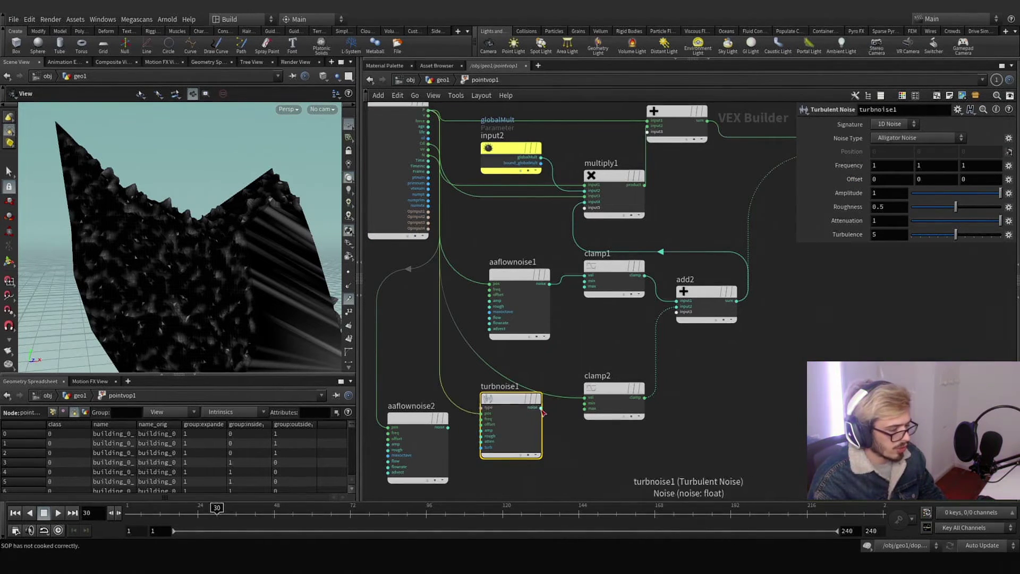
{"action": "left_click", "coordinate": [585, 397]}
{"action": "left_click_drag", "start_coordinate": [500, 403], "coordinate": [509, 392]}
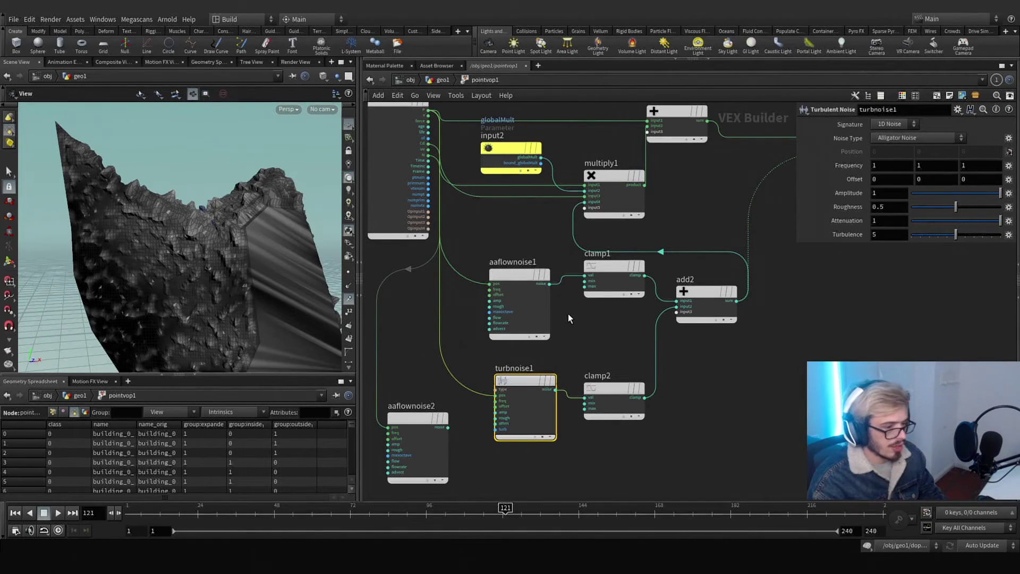
Set turbnoise1's Frequency to 2.5 on all axes and its Amplitude to 1.9, checking the displaced piece
{"action": "middle_click_drag", "start_coordinate": [832, 193], "coordinate": [928, 167]}
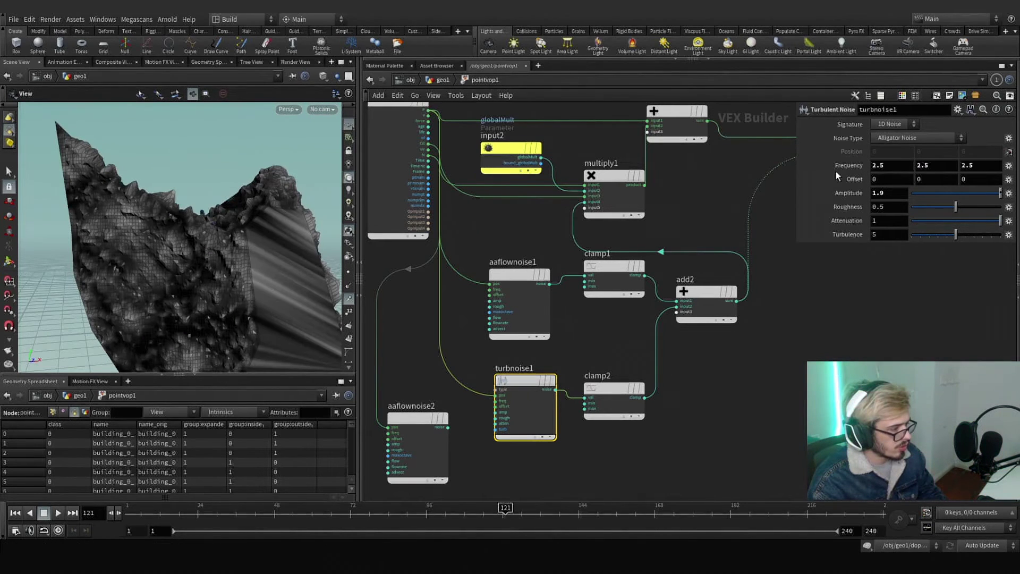
{"action": "left_click_drag", "start_coordinate": [237, 237], "coordinate": [301, 263]}
{"action": "scroll", "coordinate": [590, 350], "scroll_direction": "down", "scroll_amount": 3}
{"action": "middle_click_drag", "start_coordinate": [620, 251], "coordinate": [535, 274]}
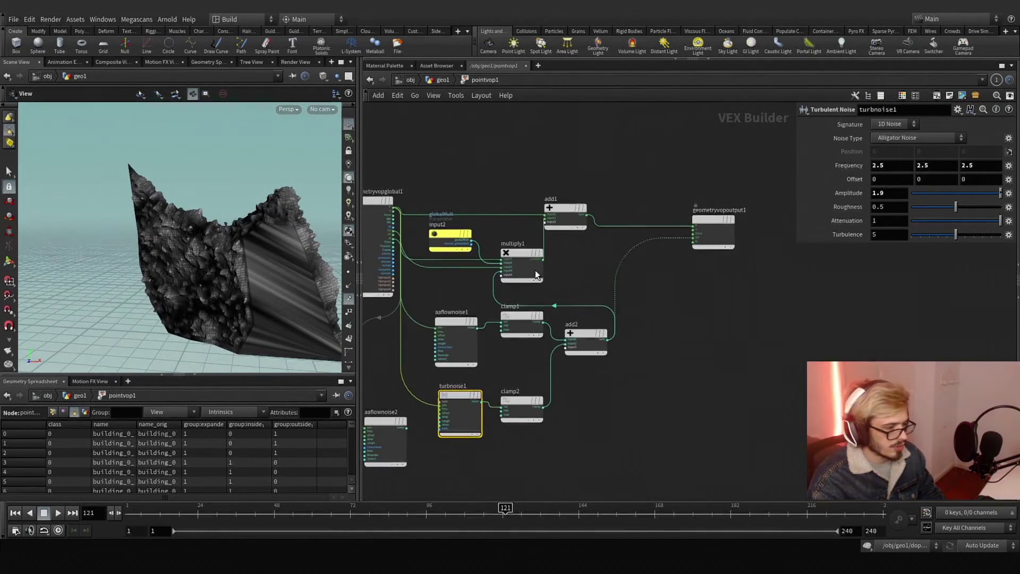
Return to geo1 and insert an Attribute Delete node between pointvop1 and attribwrangle5
{"action": "left_click", "coordinate": [439, 79]}
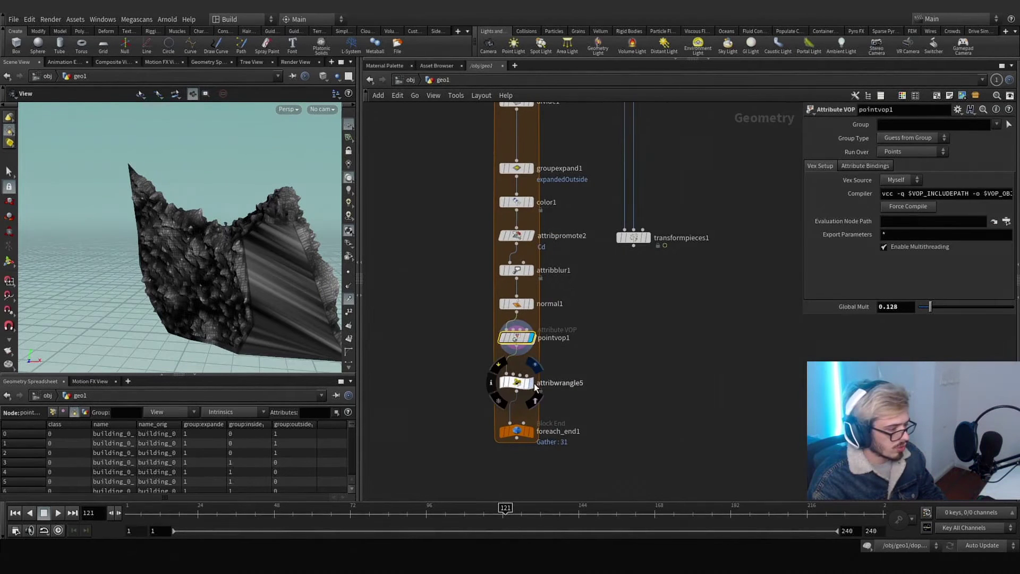
{"action": "left_click", "coordinate": [502, 380]}
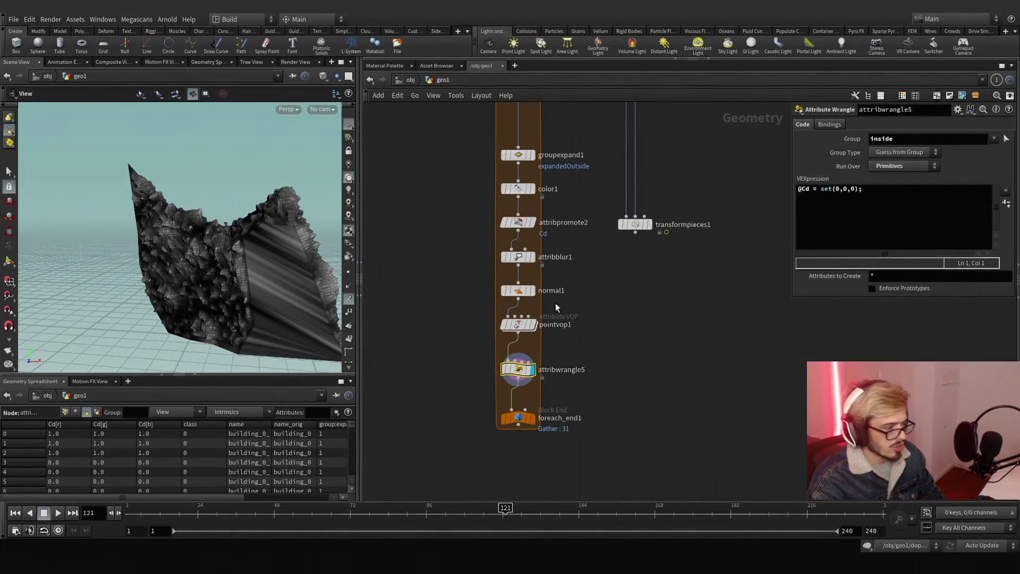
{"action": "key", "text": "Tab"}
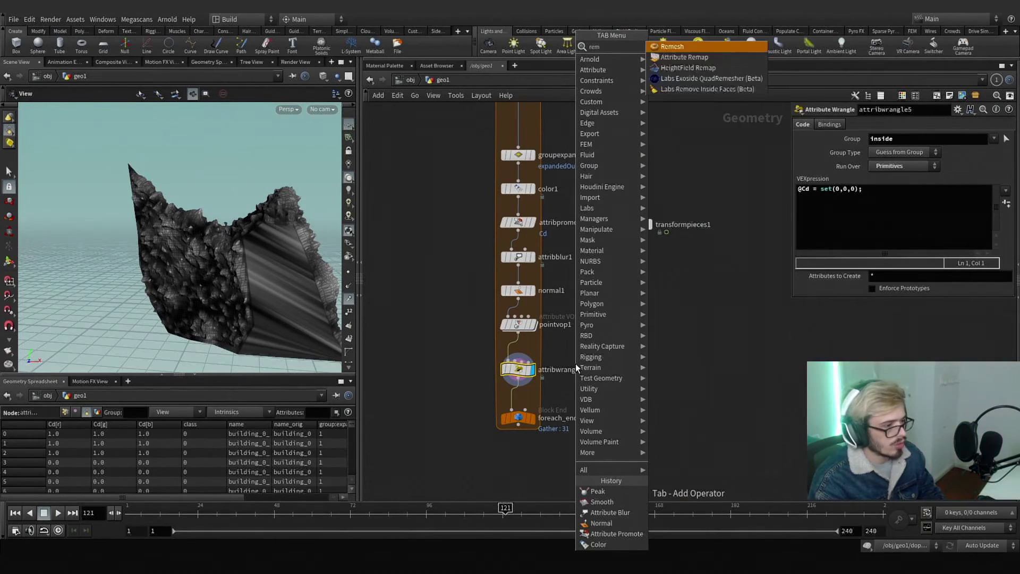
{"action": "type", "text": "attrib"}
{"action": "type", "text": "del"}
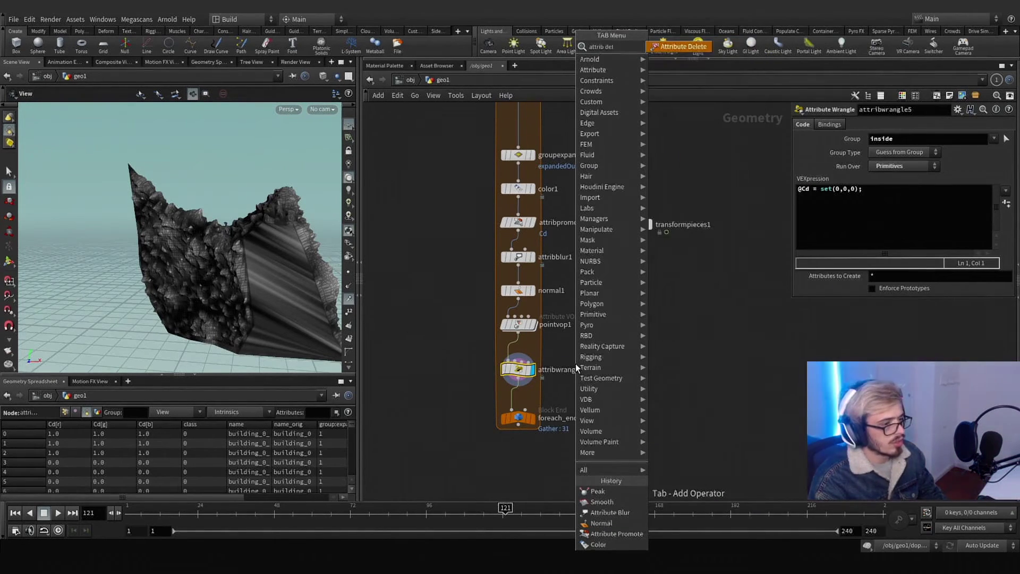
{"action": "key", "text": "Return"}
{"action": "left_click", "coordinate": [576, 366]}
{"action": "left_click_drag", "start_coordinate": [576, 366], "coordinate": [531, 358]}
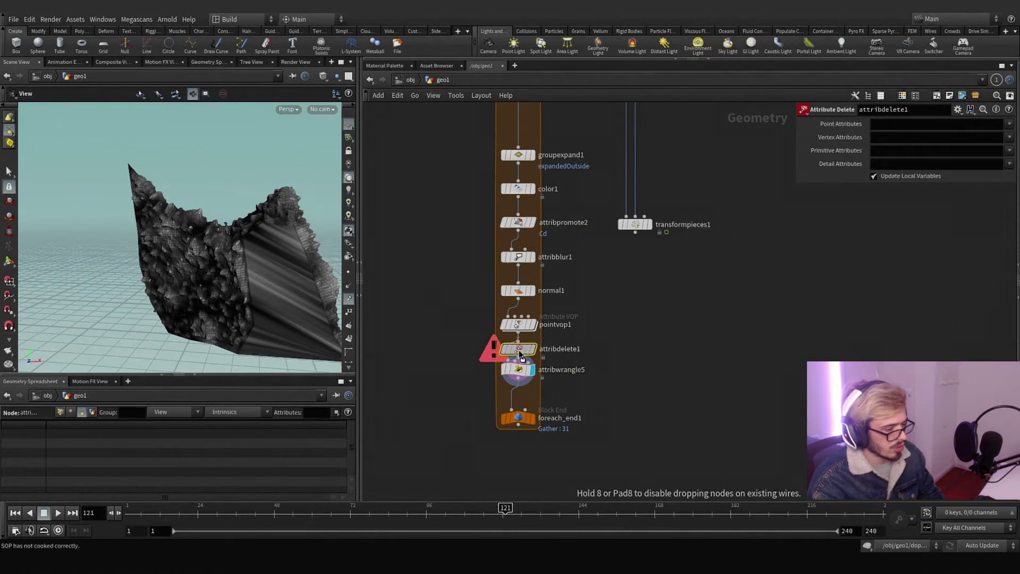
{"action": "left_click", "coordinate": [520, 356]}
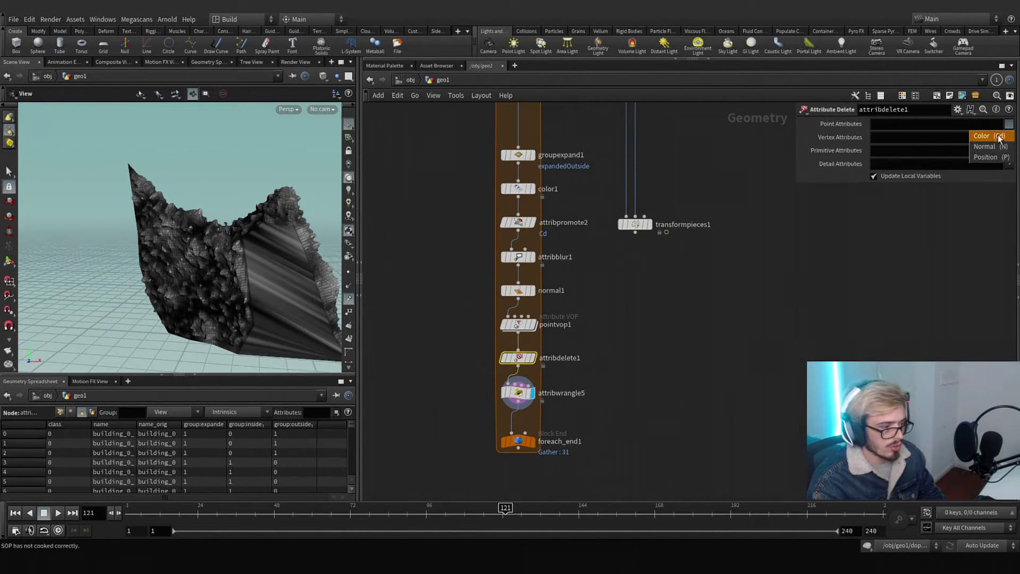
Make attribdelete1 remove the Cd point attribute and check the piece's colors at attribwrangle5
{"action": "left_click", "coordinate": [988, 136]}
{"action": "left_click", "coordinate": [518, 393]}
{"action": "left_click_drag", "start_coordinate": [257, 262], "coordinate": [234, 271]}
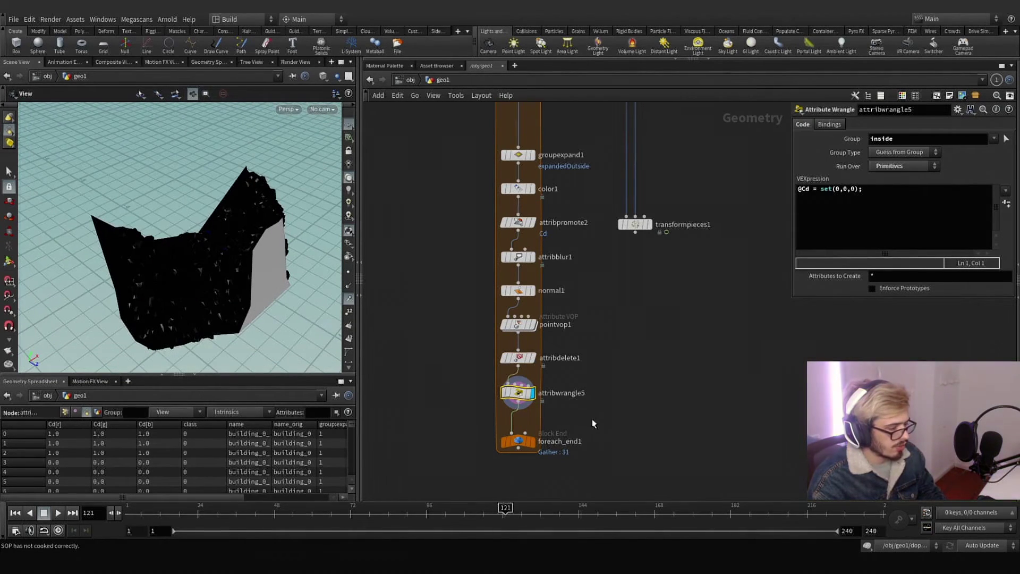
Insert a Normal node between attribwrangle5 and foreach_end1
{"action": "left_click", "coordinate": [589, 415]}
{"action": "middle_click_drag", "start_coordinate": [588, 411], "coordinate": [600, 374]}
{"action": "key", "text": "Tab"}
{"action": "type", "text": "normal"}
{"action": "key", "text": "Return"}
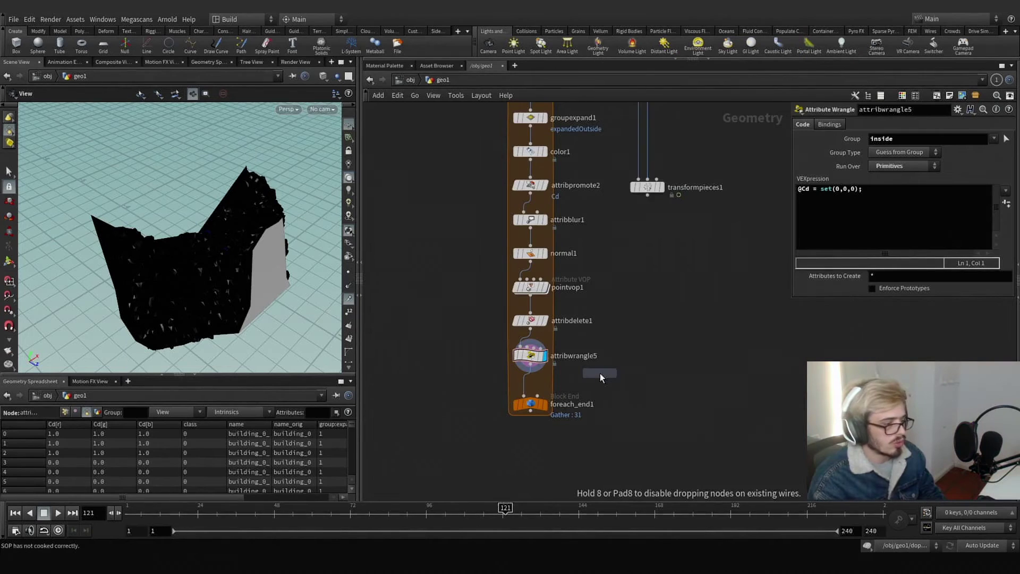
{"action": "left_click", "coordinate": [530, 382]}
Display foreach_end1 with Single Pass off and interrupt the cooking of all pieces
{"action": "scroll", "coordinate": [600, 373], "scroll_direction": "up", "scroll_amount": 4}
{"action": "left_click_drag", "start_coordinate": [458, 394], "coordinate": [458, 400]}
{"action": "left_click", "coordinate": [487, 411]}
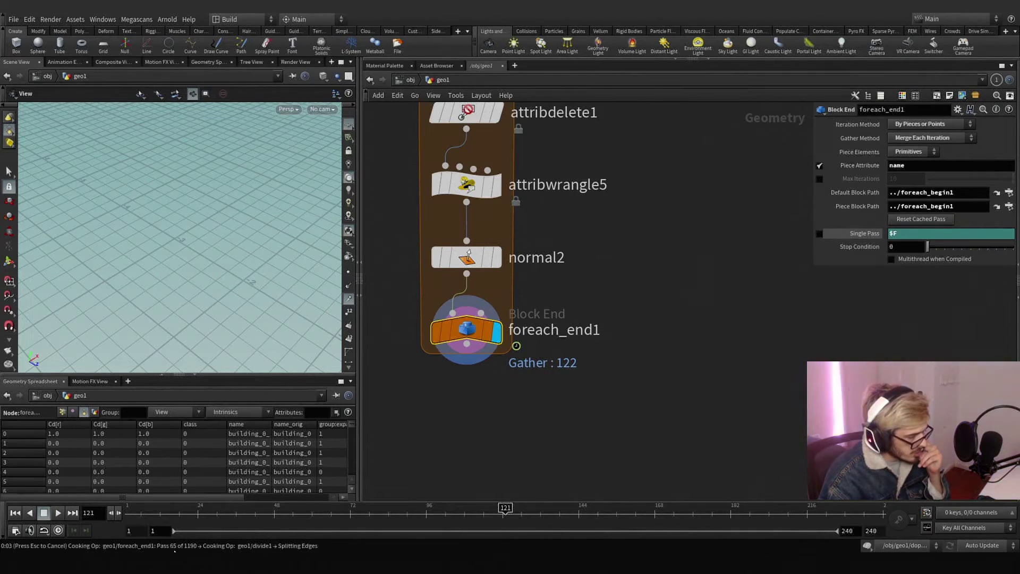
{"action": "key", "text": "Escape"}
Move the for-each loop's nodes closer together beneath foreach_begin1
{"action": "scroll", "coordinate": [606, 355], "scroll_direction": "down", "scroll_amount": 5}
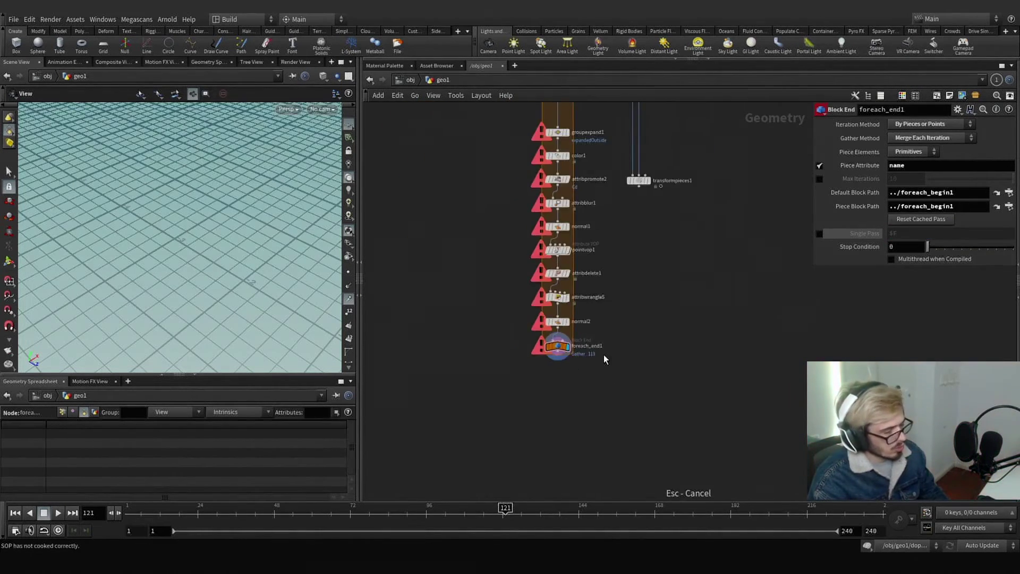
{"action": "middle_click_drag", "start_coordinate": [619, 271], "coordinate": [586, 436]}
{"action": "scroll", "coordinate": [584, 397], "scroll_direction": "down", "scroll_amount": 3}
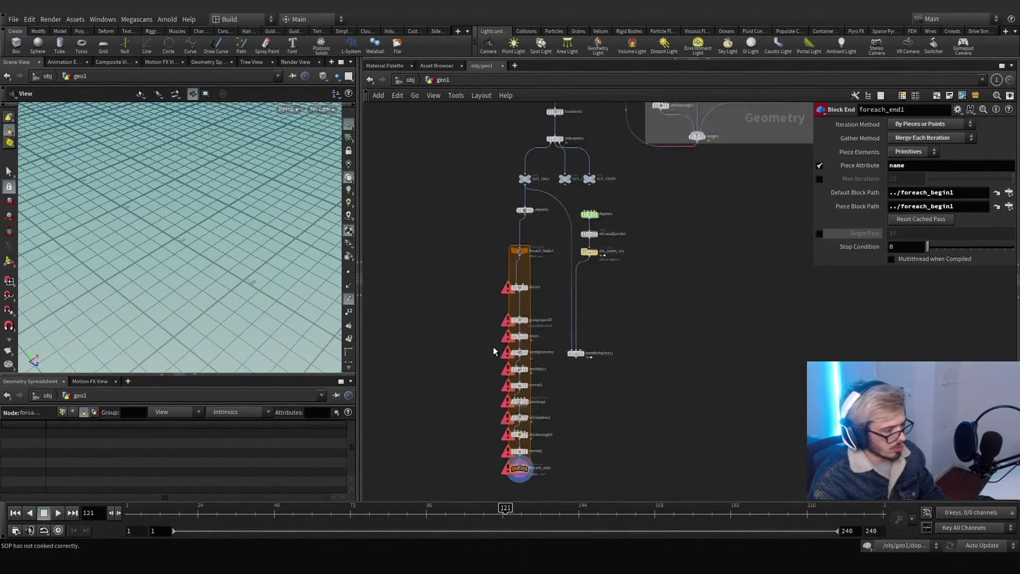
{"action": "left_click_drag", "start_coordinate": [505, 201], "coordinate": [492, 182]}
{"action": "left_click_drag", "start_coordinate": [468, 381], "coordinate": [493, 199]}
{"action": "left_click", "coordinate": [464, 301]}
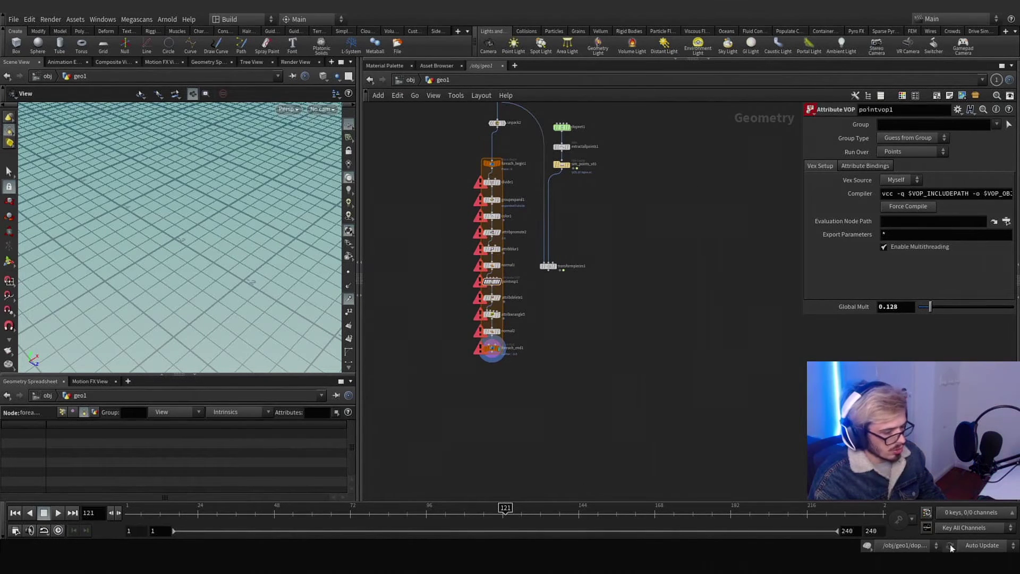
Switch the update mode to Manual and enable Multithread when Compiled on foreach_end1
{"action": "left_click", "coordinate": [975, 545]}
{"action": "left_click", "coordinate": [969, 539]}
{"action": "scroll", "coordinate": [487, 319], "scroll_direction": "up", "scroll_amount": 5}
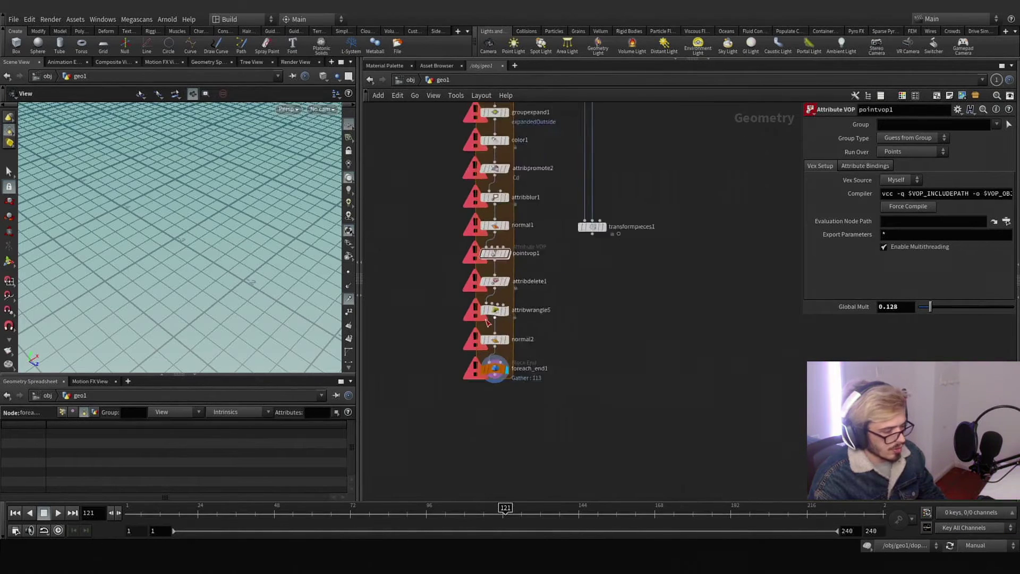
{"action": "left_click", "coordinate": [501, 405]}
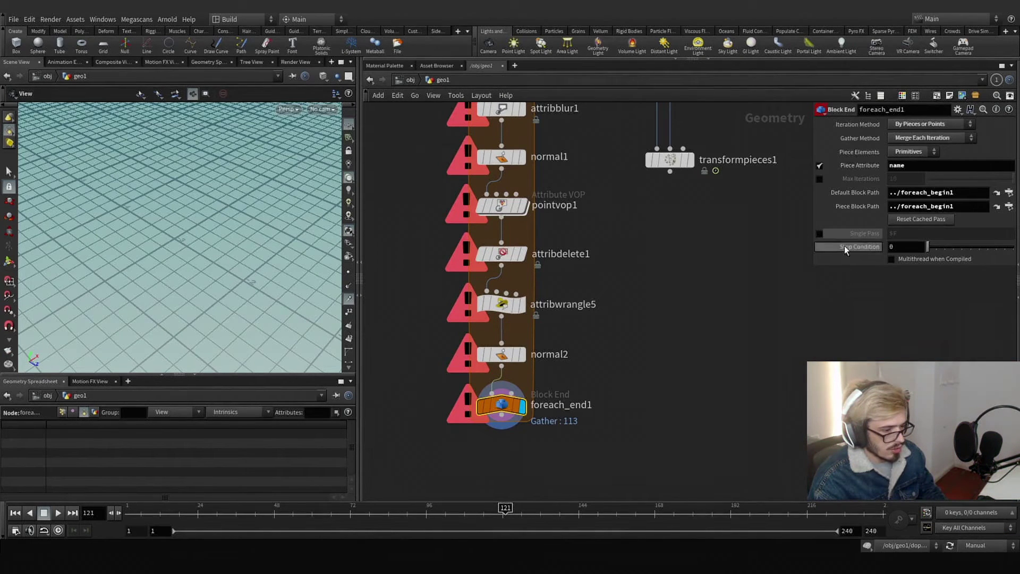
{"action": "left_click", "coordinate": [892, 258]}
Add a compile block with its begin and end nodes to the geo1 network
{"action": "scroll", "coordinate": [747, 347], "scroll_direction": "down", "scroll_amount": 4}
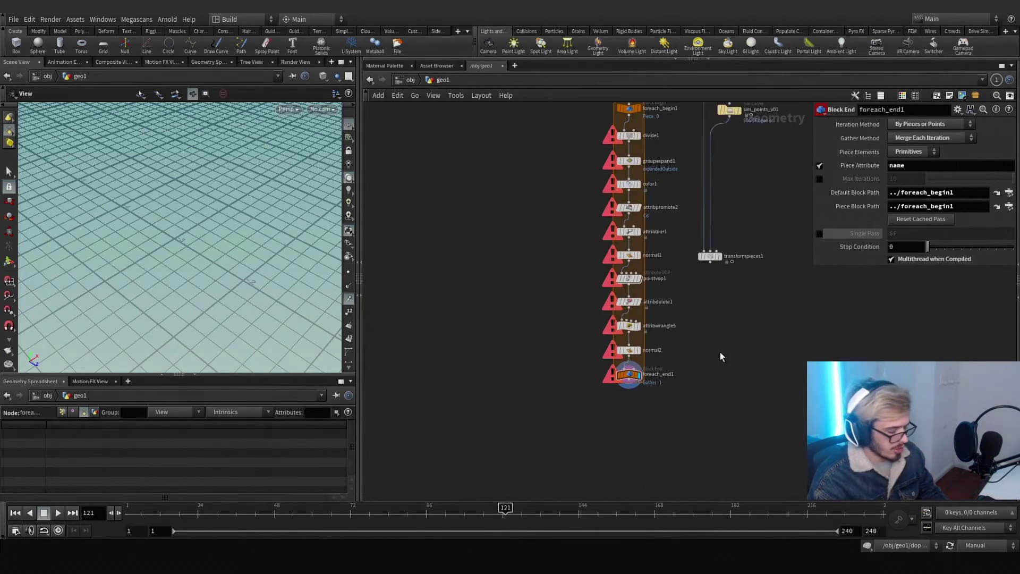
{"action": "key", "text": "Tab"}
{"action": "type", "text": "comp"}
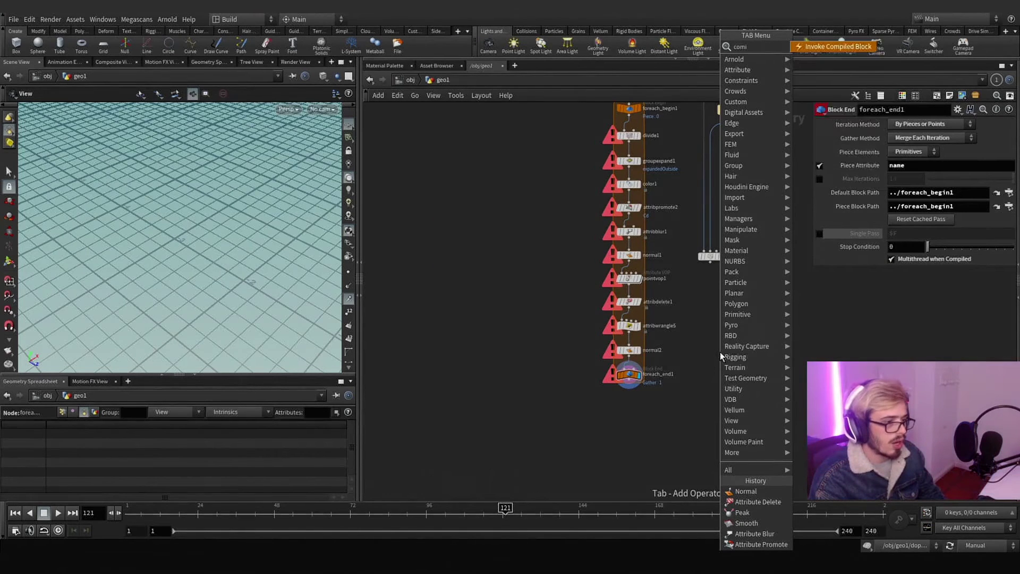
{"action": "key", "text": "Return"}
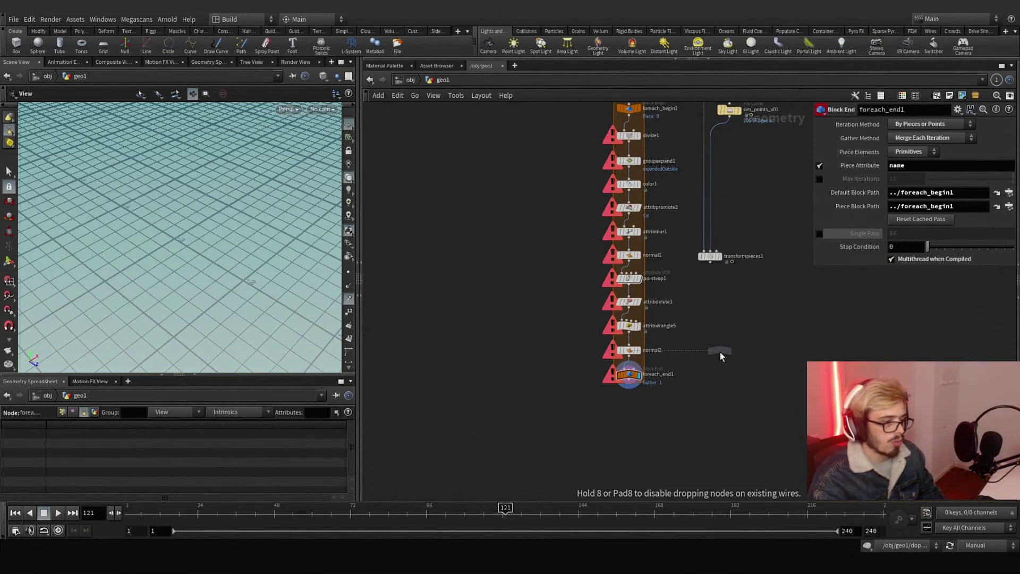
{"action": "left_click", "coordinate": [536, 262]}
Wrap the for-each loop in the compile block, placing its begin node above foreach_begin1 and compile_end1 below foreach_end1
{"action": "middle_click_drag", "start_coordinate": [569, 232], "coordinate": [552, 350]}
{"action": "left_click_drag", "start_coordinate": [505, 355], "coordinate": [611, 201]}
{"action": "middle_click_drag", "start_coordinate": [531, 340], "coordinate": [515, 199]}
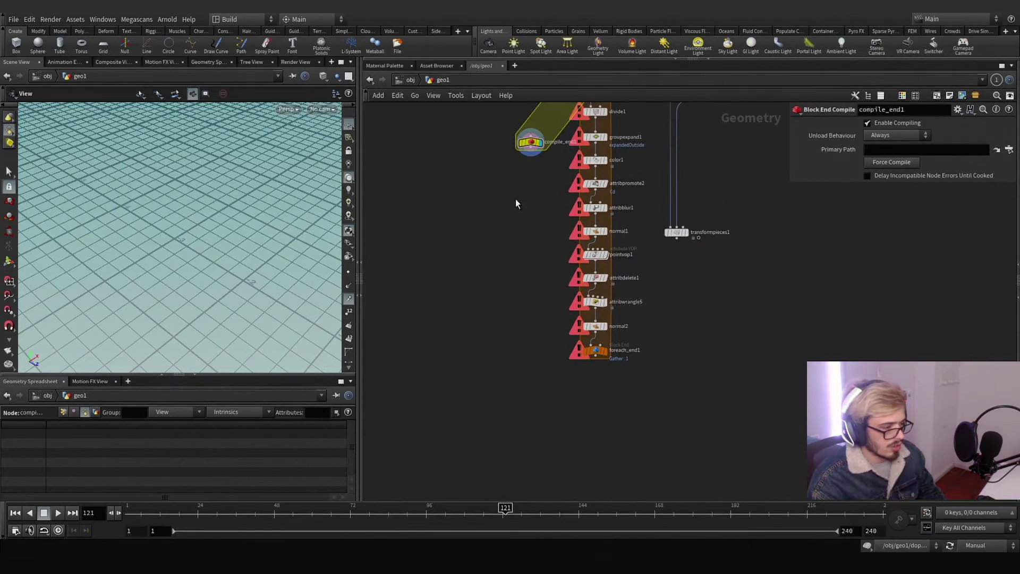
{"action": "left_click_drag", "start_coordinate": [528, 151], "coordinate": [596, 396]}
{"action": "scroll", "coordinate": [590, 392], "scroll_direction": "up", "scroll_amount": 3}
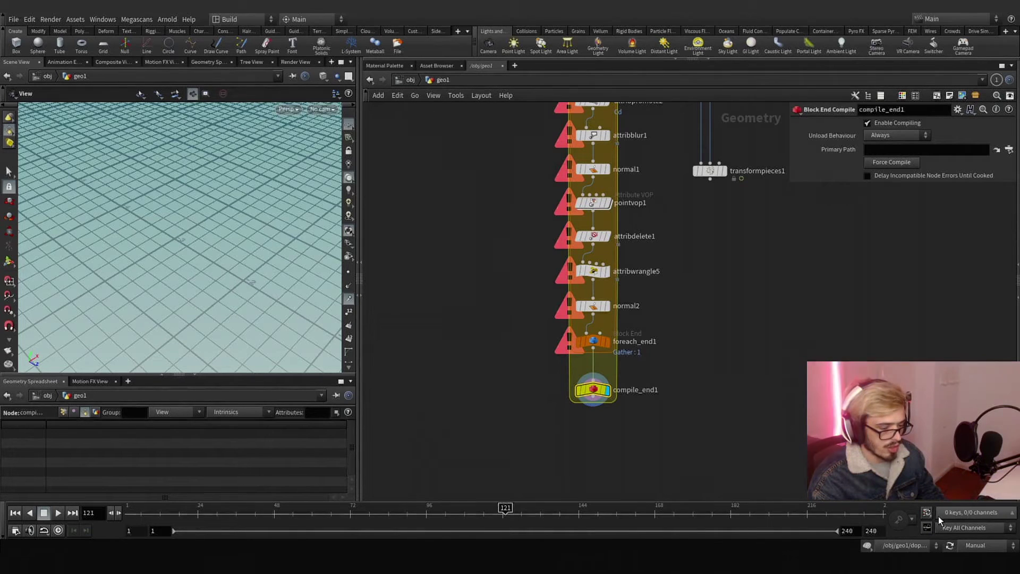
Switch the update mode back to Auto Update and inspect the compiled building's displaced cracks
{"action": "left_click", "coordinate": [976, 546]}
{"action": "left_click", "coordinate": [980, 513]}
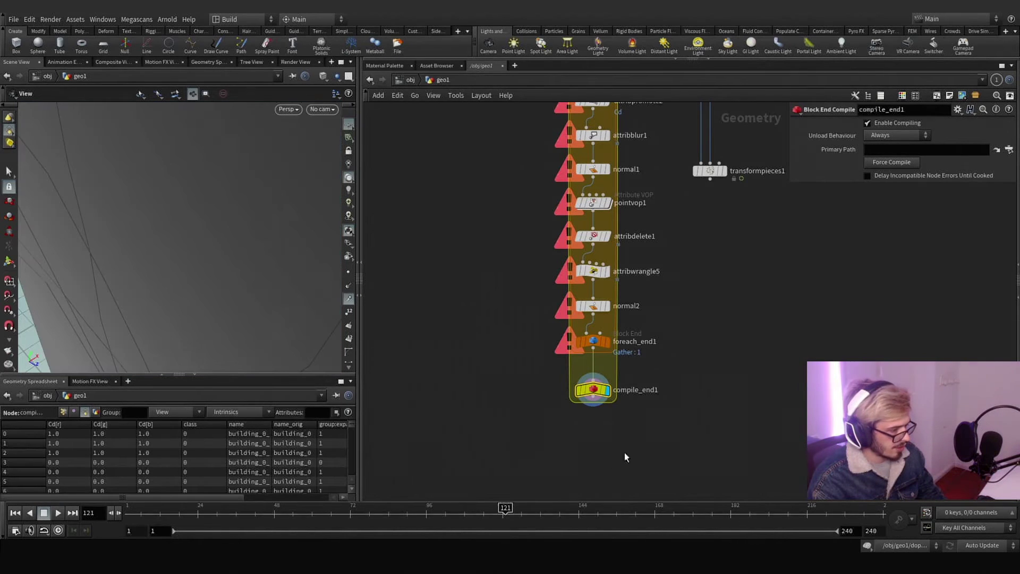
{"action": "key", "text": "space+g"}
{"action": "left_click_drag", "start_coordinate": [188, 252], "coordinate": [217, 266]}
{"action": "scroll", "coordinate": [127, 213], "scroll_direction": "up", "scroll_amount": 6}
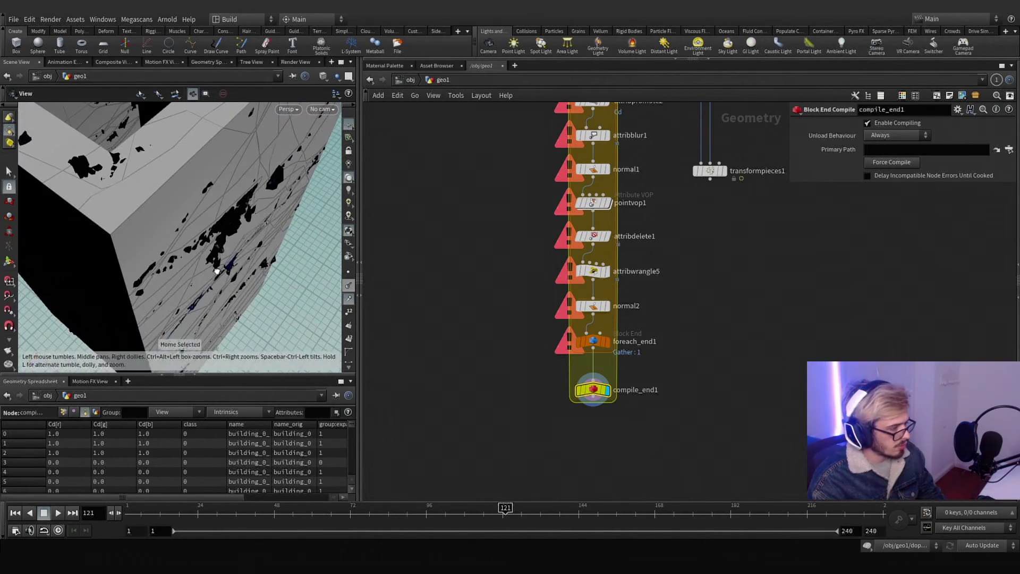
Try a Global Mult of 0.04 on pointvop1 and examine the cracks across the whole building
{"action": "middle_click_drag", "start_coordinate": [645, 224], "coordinate": [633, 346]}
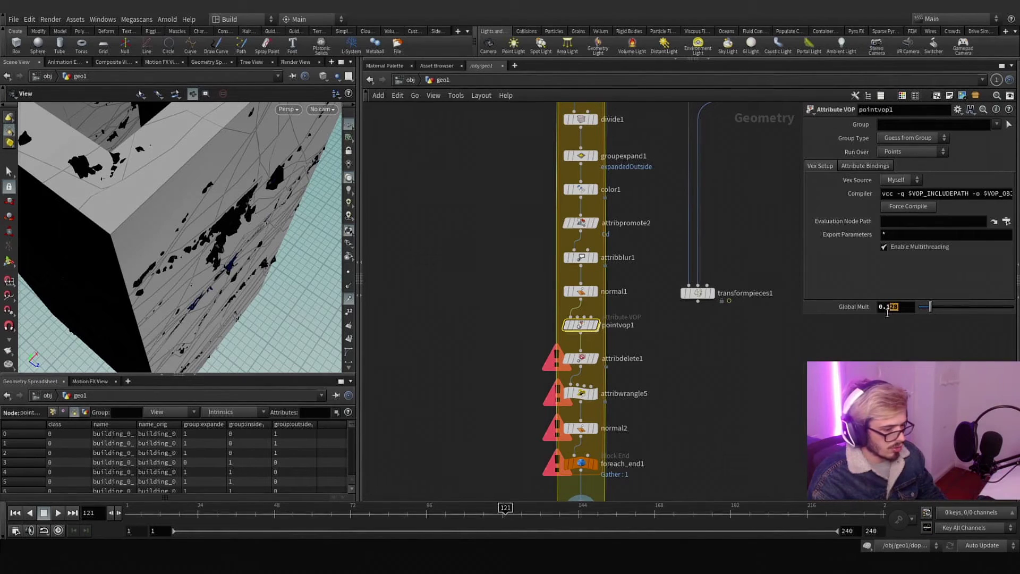
{"action": "left_click_drag", "start_coordinate": [888, 312], "coordinate": [885, 312]}
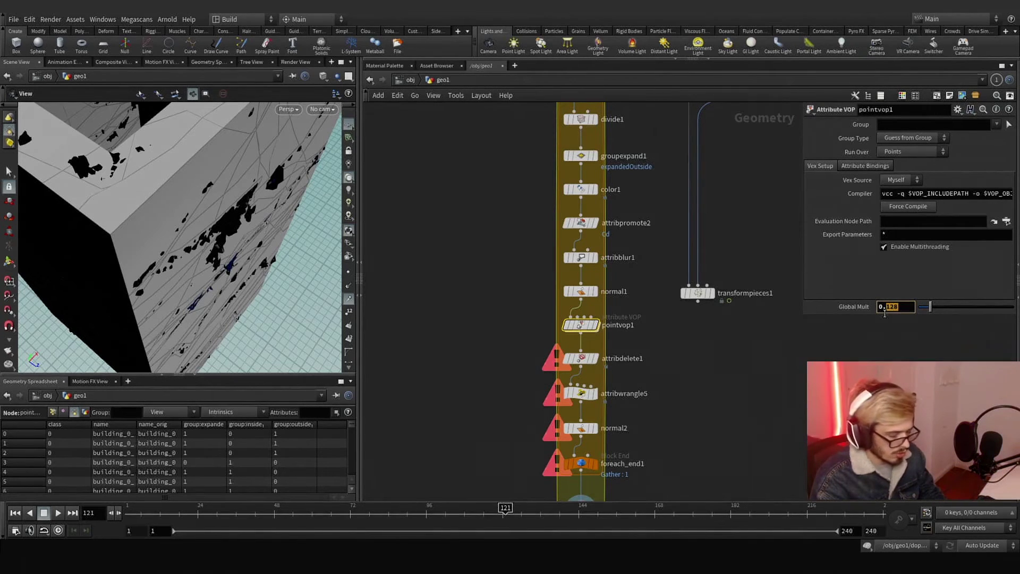
{"action": "type", "text": ".4"}
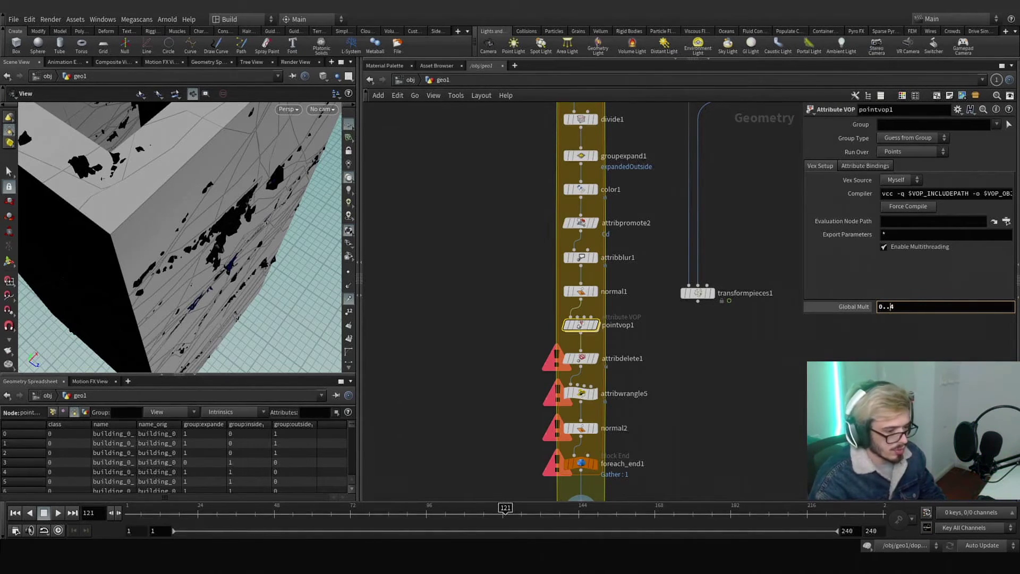
{"action": "key", "text": "Return"}
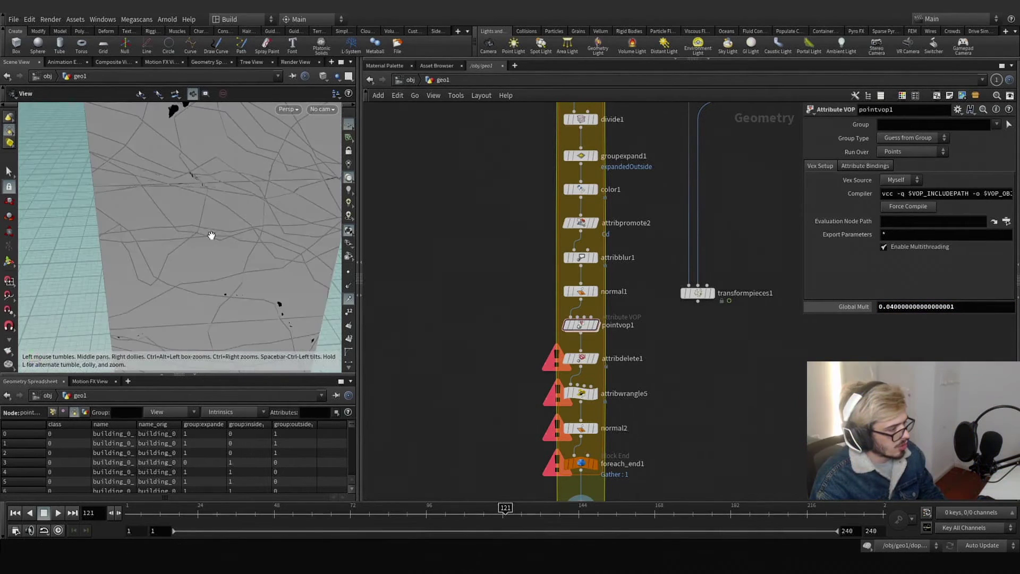
{"action": "middle_click_drag", "start_coordinate": [212, 235], "coordinate": [187, 206]}
{"action": "left_click_drag", "start_coordinate": [188, 206], "coordinate": [208, 261]}
{"action": "scroll", "coordinate": [208, 260], "scroll_direction": "down", "scroll_amount": 2}
{"action": "middle_click_drag", "start_coordinate": [209, 260], "coordinate": [255, 284]}
{"action": "scroll", "coordinate": [255, 285], "scroll_direction": "down", "scroll_amount": 1}
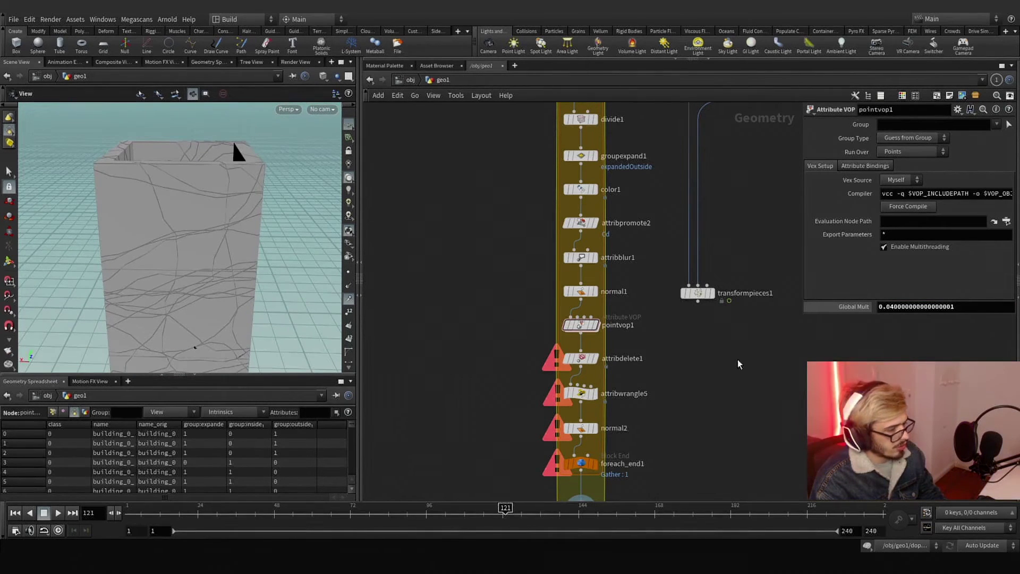
Set pointvop1's Global Mult to 0.02
{"action": "left_click_drag", "start_coordinate": [890, 308], "coordinate": [892, 308]}
{"action": "type", "text": "2"}
{"action": "key", "text": "Return"}
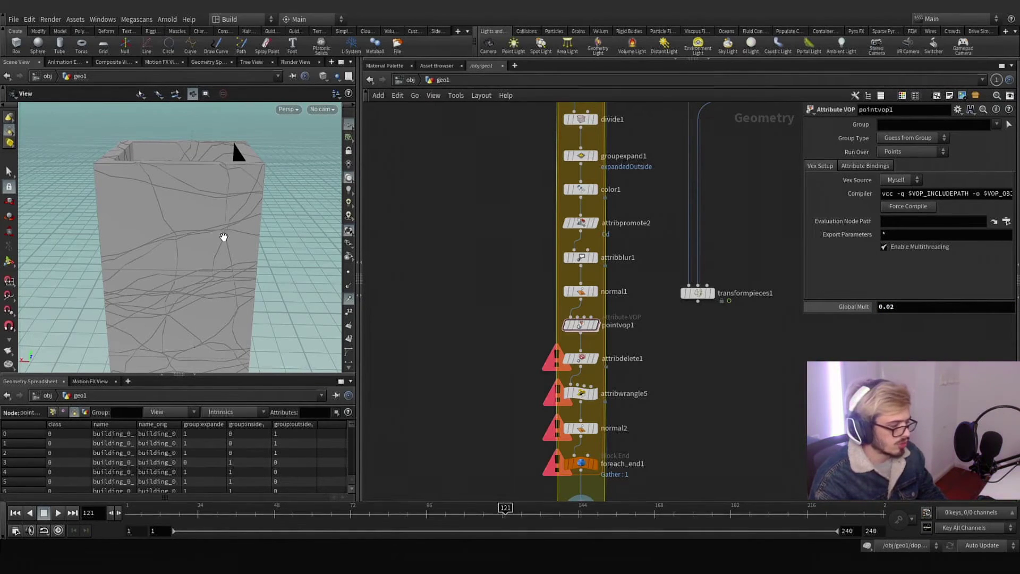
Add an Assemble node fed by compile_end1, display it, enable Create Packed Geometry and disable Create Name Attribute
{"action": "left_click_drag", "start_coordinate": [170, 223], "coordinate": [276, 249], "text": "alt"}
{"action": "scroll", "coordinate": [500, 319], "scroll_direction": "down", "scroll_amount": 4}
{"action": "key", "text": "Tab"}
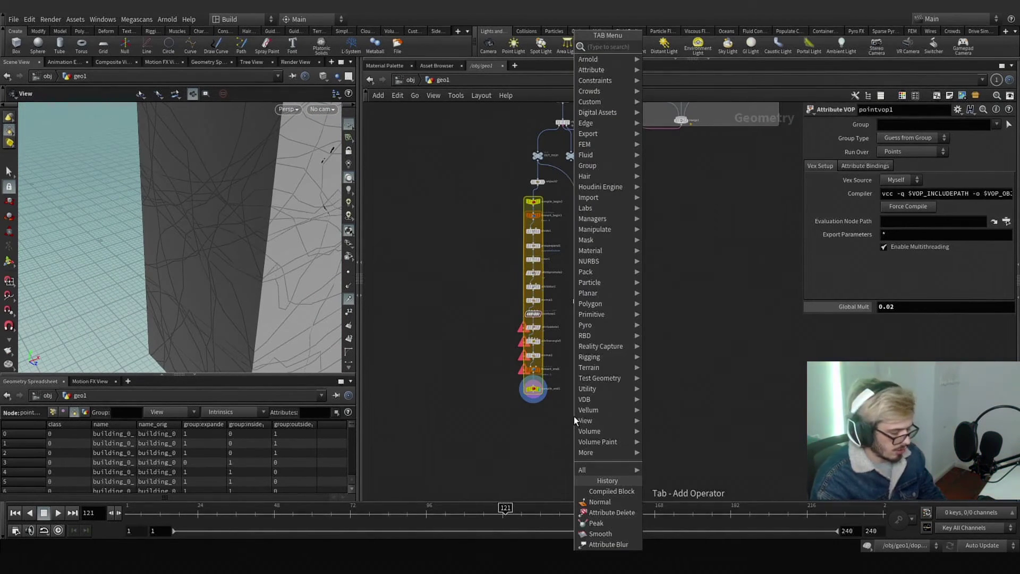
{"action": "type", "text": "ass"}
{"action": "key", "text": "Return"}
{"action": "left_click", "coordinate": [537, 409]}
{"action": "scroll", "coordinate": [533, 408], "scroll_direction": "up", "scroll_amount": 3}
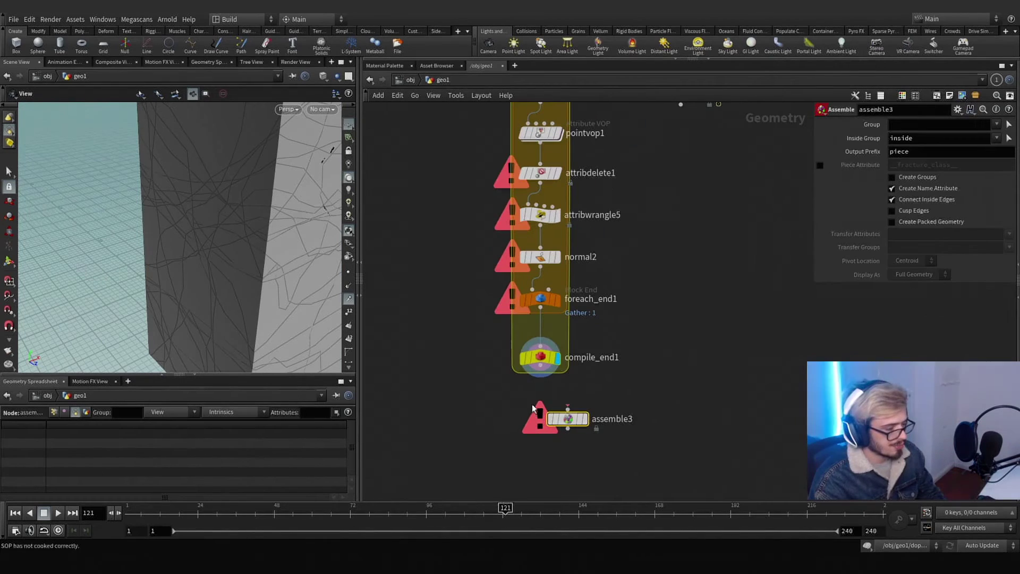
{"action": "left_click", "coordinate": [540, 371]}
{"action": "left_click", "coordinate": [568, 410]}
{"action": "left_click", "coordinate": [586, 420]}
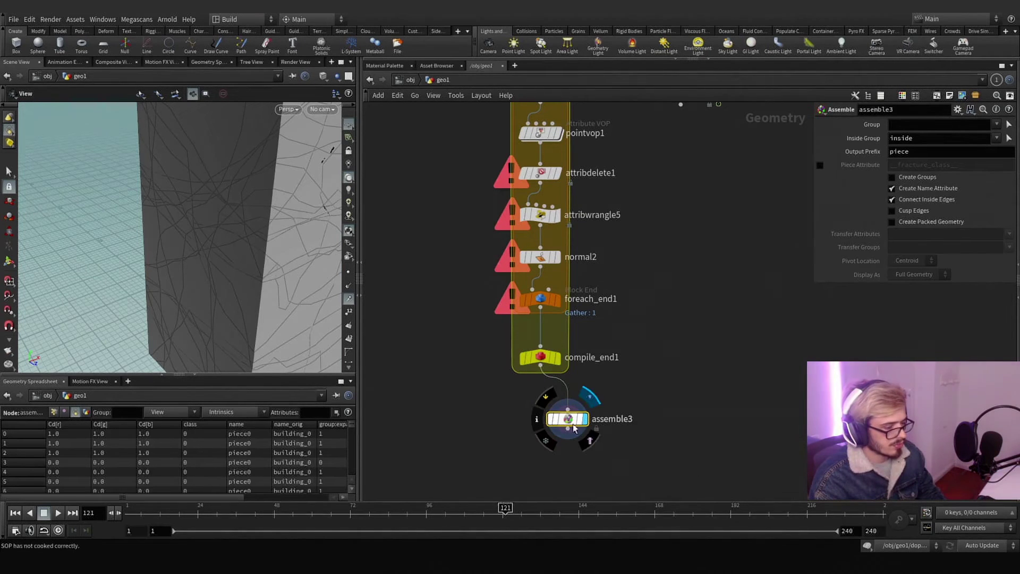
{"action": "left_click", "coordinate": [898, 223]}
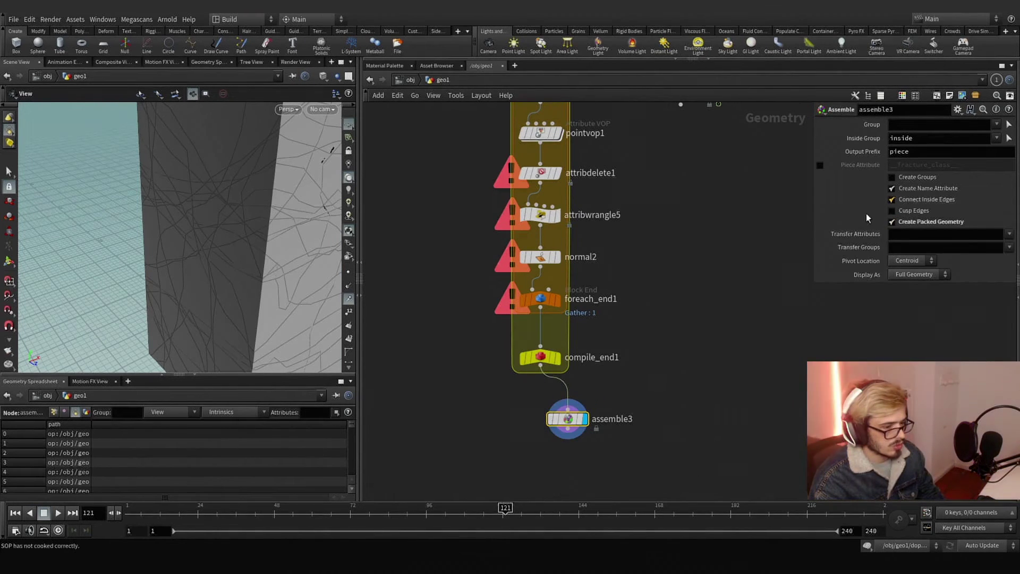
{"action": "left_click", "coordinate": [892, 188]}
{"action": "left_click_drag", "start_coordinate": [557, 431], "coordinate": [530, 423]}
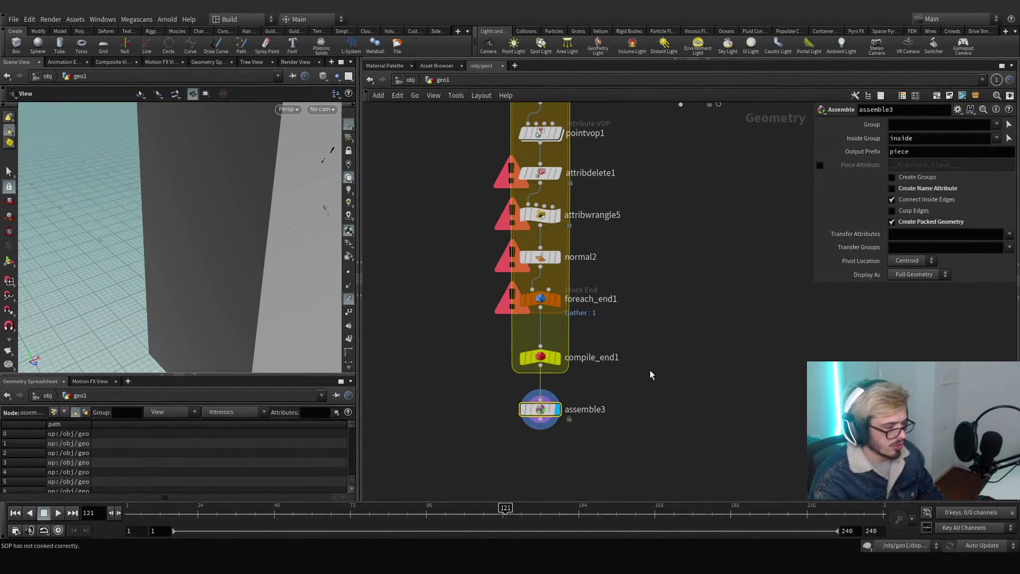
Move transformpieces1 below assemble3, display it, go to frame 84 and inspect the collapsing building pieces
{"action": "scroll", "coordinate": [530, 423], "scroll_direction": "down", "scroll_amount": 5}
{"action": "left_click_drag", "start_coordinate": [568, 287], "coordinate": [559, 457]}
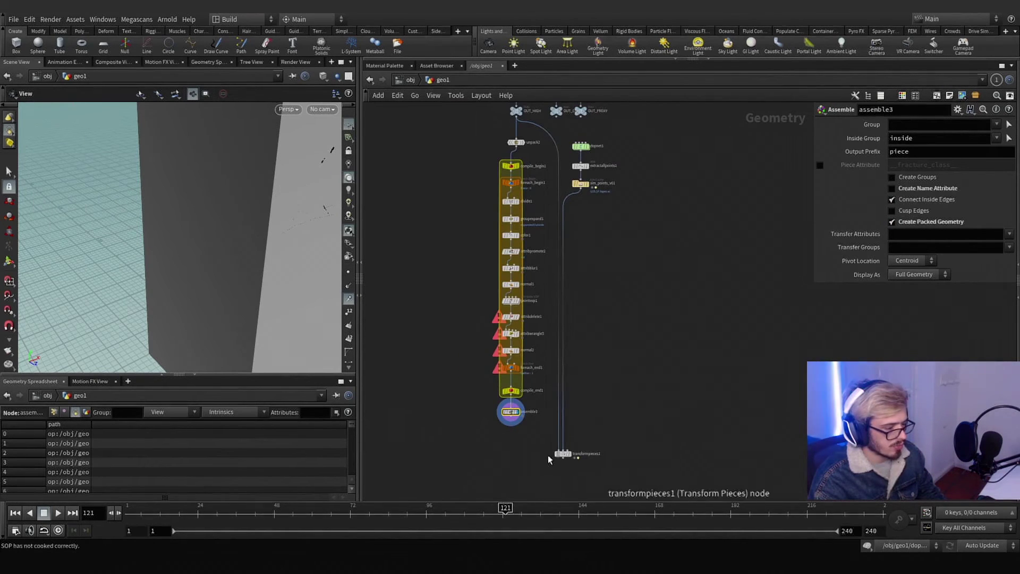
{"action": "scroll", "coordinate": [560, 457], "scroll_direction": "up", "scroll_amount": 4}
{"action": "left_click", "coordinate": [590, 442]}
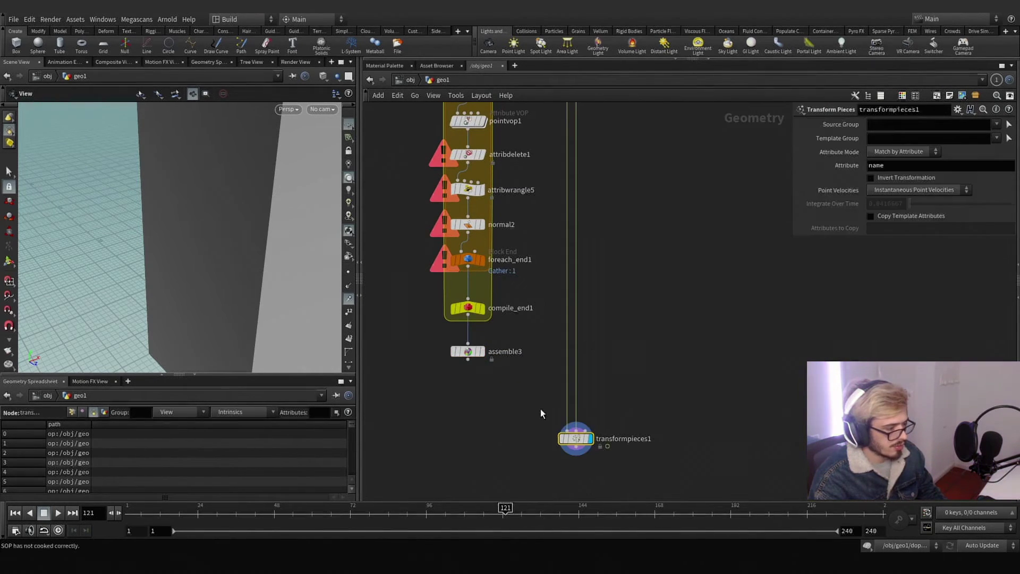
{"action": "left_click_drag", "start_coordinate": [383, 508], "coordinate": [388, 508]}
{"action": "left_click_drag", "start_coordinate": [228, 218], "coordinate": [94, 250]}
{"action": "left_click_drag", "start_coordinate": [289, 295], "coordinate": [162, 293]}
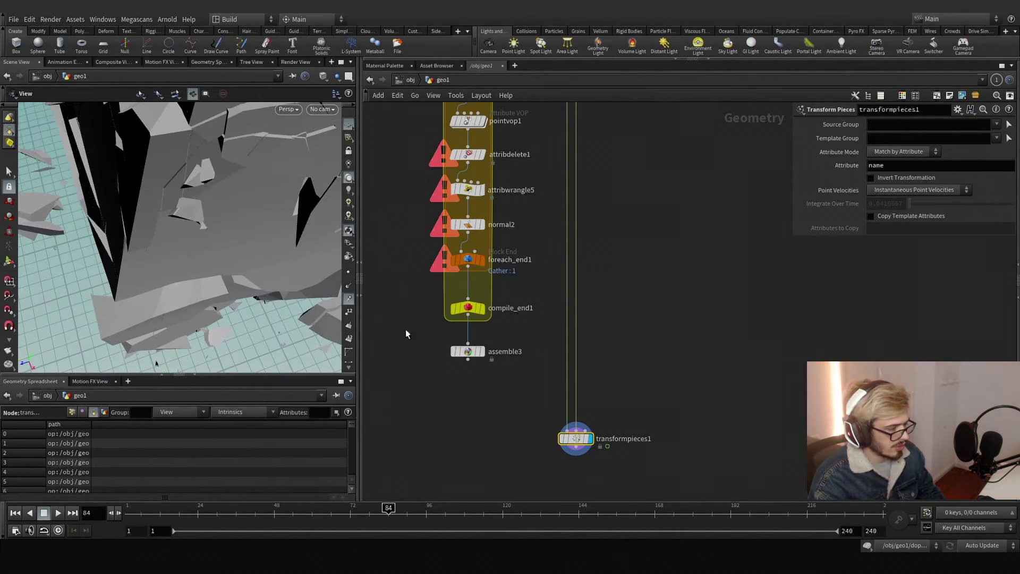
Connect assemble3 to transformpieces1's first input and check the displaced pieces
{"action": "left_click", "coordinate": [549, 424]}
{"action": "left_click_drag", "start_coordinate": [255, 330], "coordinate": [192, 321]}
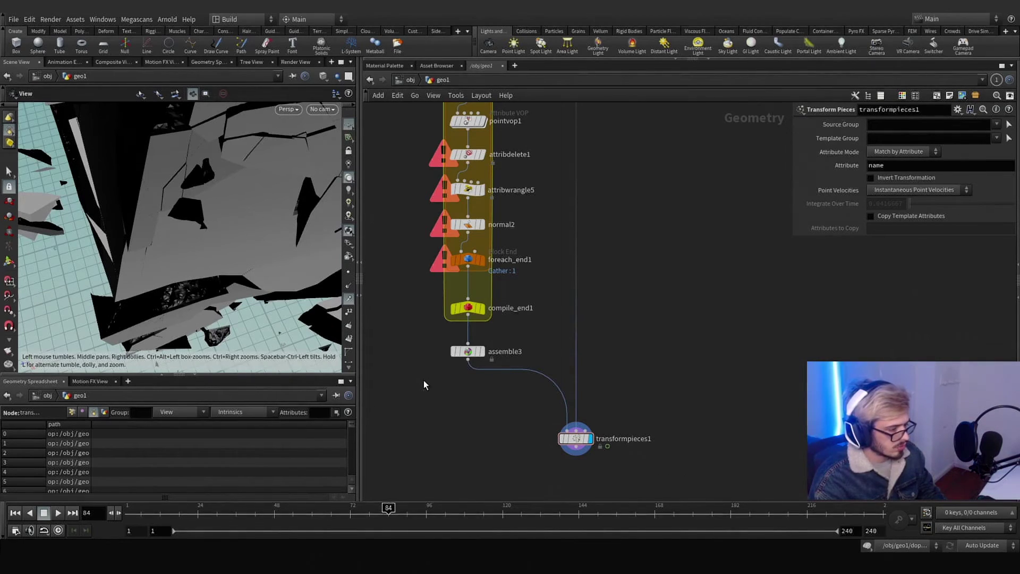
{"action": "key", "text": "Tab"}
{"action": "type", "text": "att"}
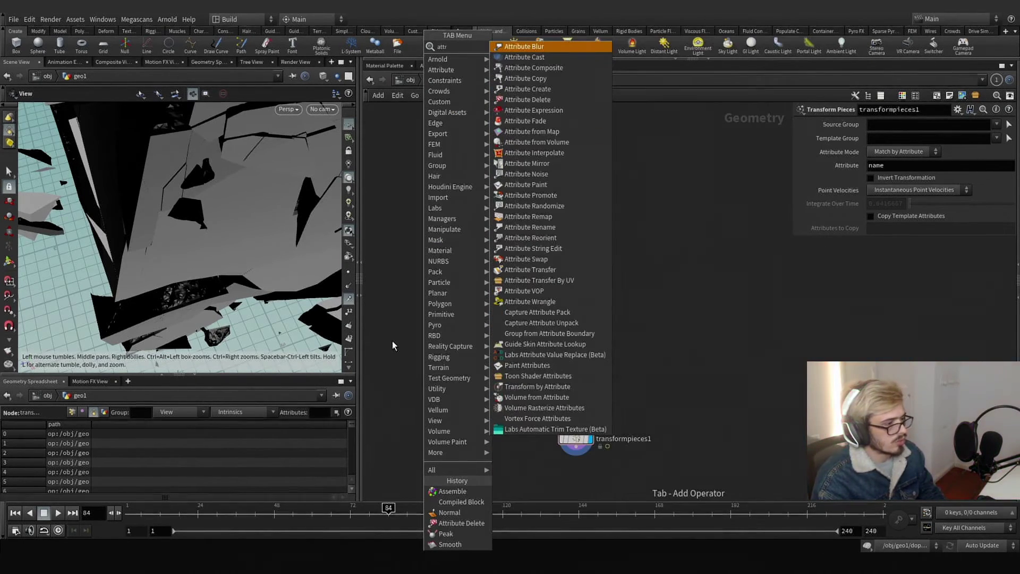
{"action": "key", "text": "Escape"}
Move attribdelete1 between normal2 and foreach_end1, and compare assemble3's output with transformpieces1's
{"action": "middle_click_drag", "start_coordinate": [466, 168], "coordinate": [460, 214]}
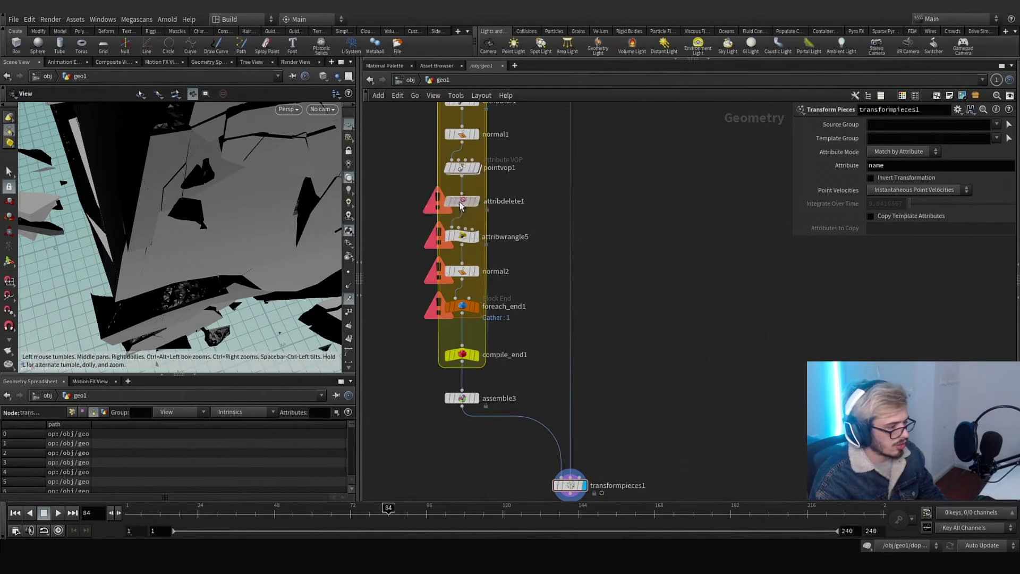
{"action": "left_click_drag", "start_coordinate": [461, 202], "coordinate": [465, 288]}
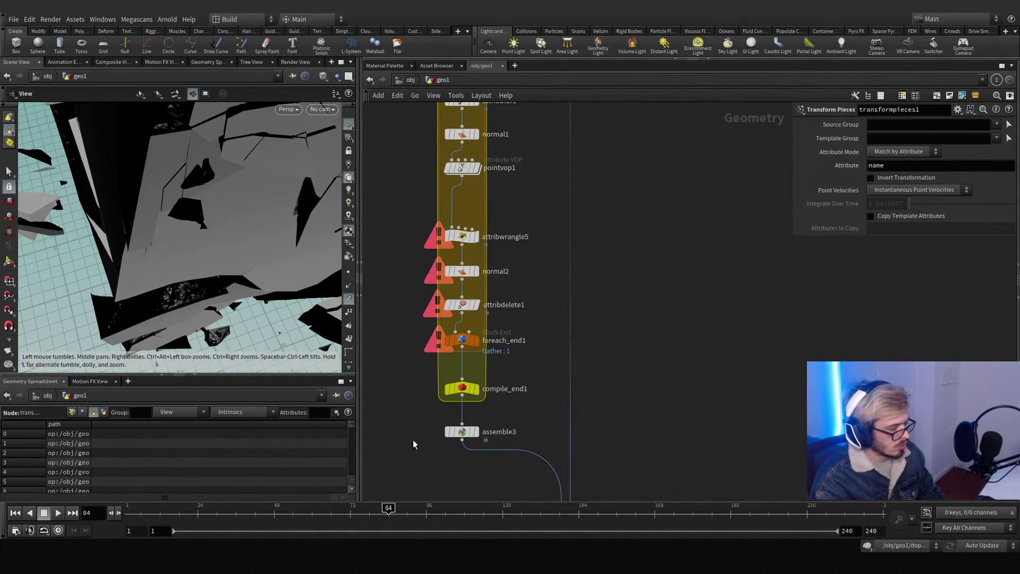
{"action": "middle_click_drag", "start_coordinate": [413, 445], "coordinate": [425, 399]}
{"action": "left_click", "coordinate": [487, 393]}
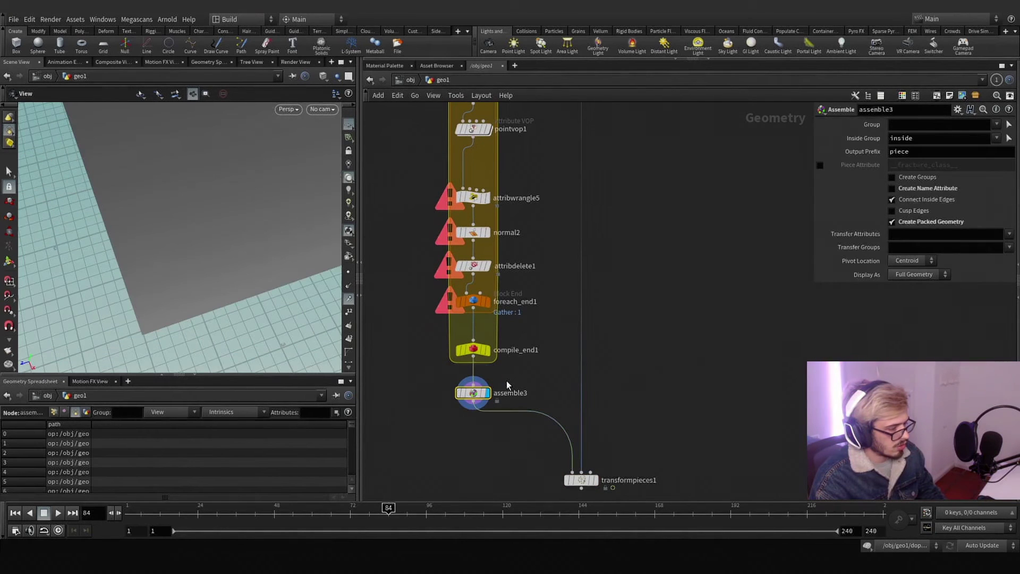
{"action": "left_click", "coordinate": [605, 480]}
{"action": "left_click", "coordinate": [596, 481]}
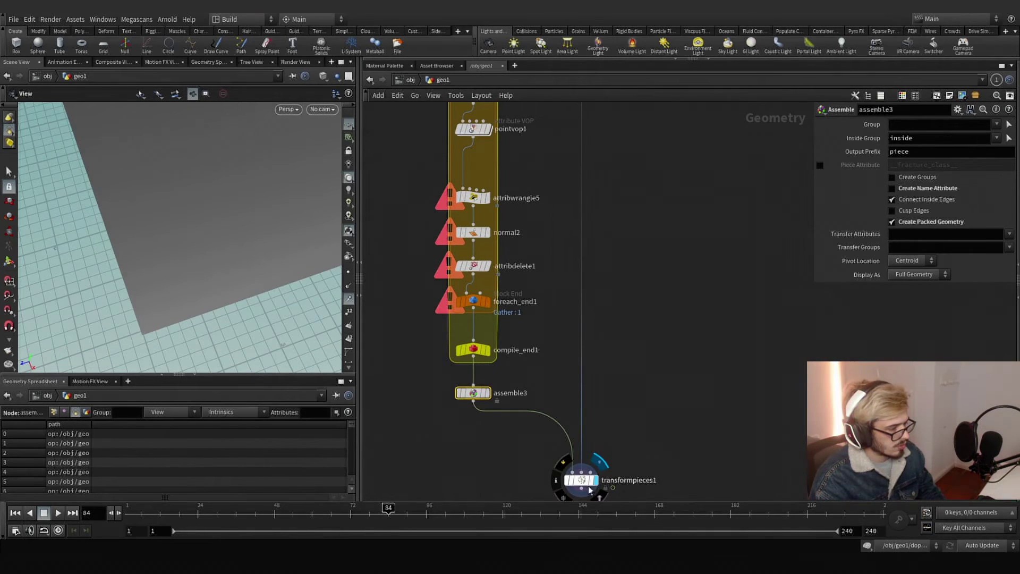
{"action": "left_click", "coordinate": [587, 484]}
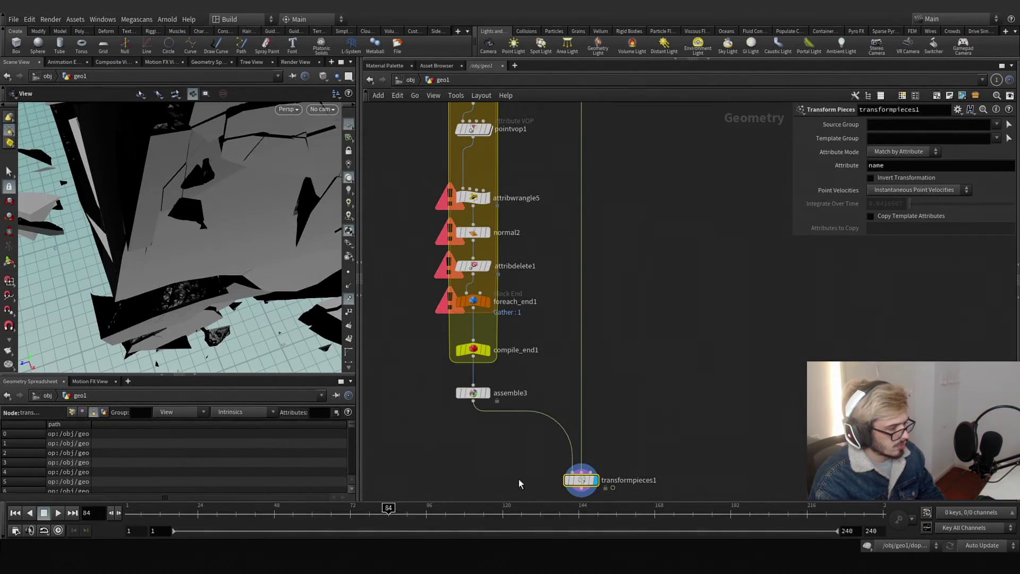
Make attribdelete1 also remove the primitive attribute Cd and inspect the recoloured building
{"action": "left_click", "coordinate": [458, 268]}
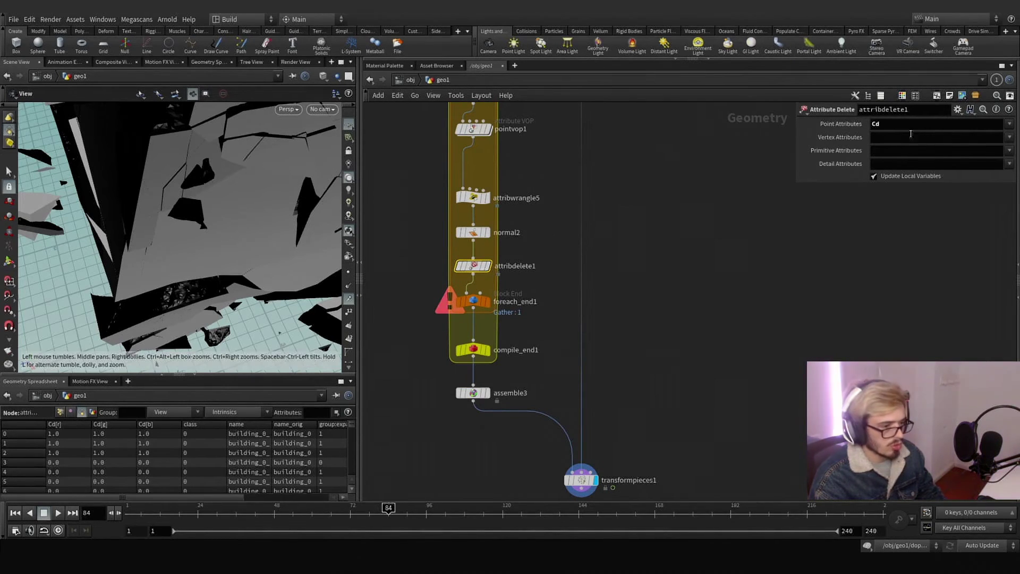
{"action": "key", "text": "Return"}
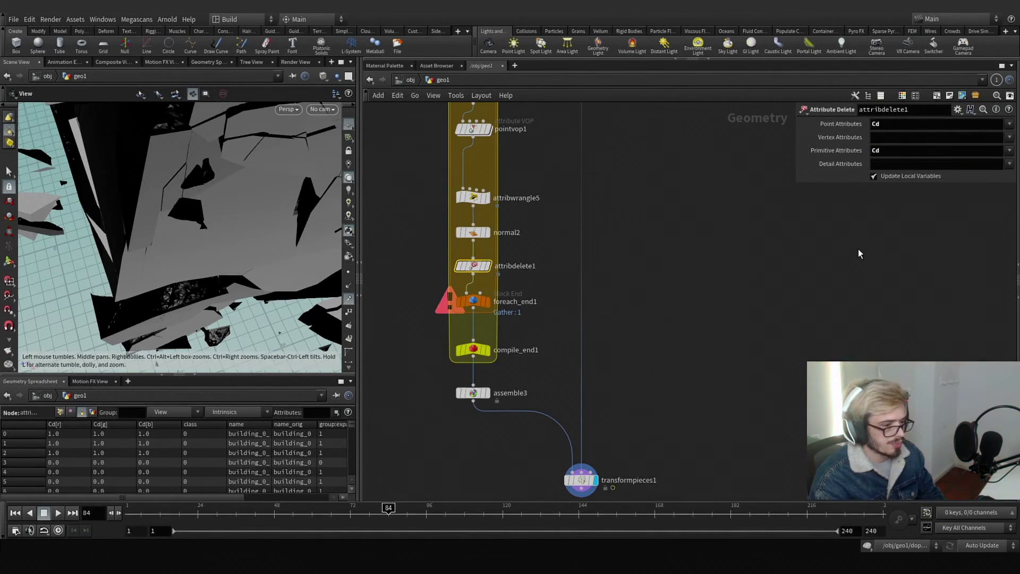
{"action": "left_click_drag", "start_coordinate": [255, 260], "coordinate": [179, 229]}
Examine the noise nodes inside pointvop1 and the displaced inside faces of the broken pieces up close
{"action": "middle_click_drag", "start_coordinate": [547, 254], "coordinate": [541, 385]}
{"action": "middle_click_drag", "start_coordinate": [542, 275], "coordinate": [530, 371]}
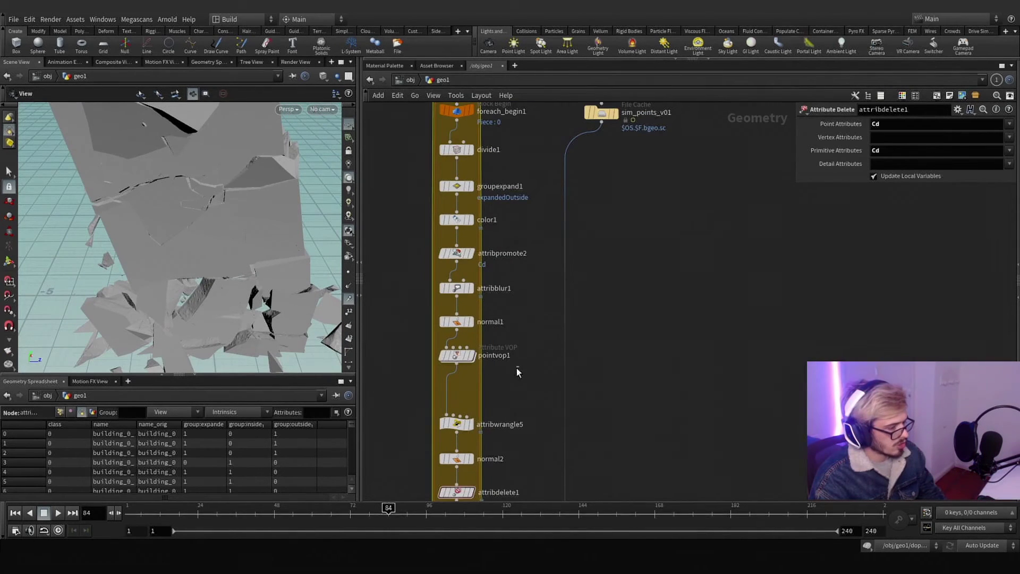
{"action": "left_click", "coordinate": [457, 355]}
{"action": "double_click", "coordinate": [456, 356]}
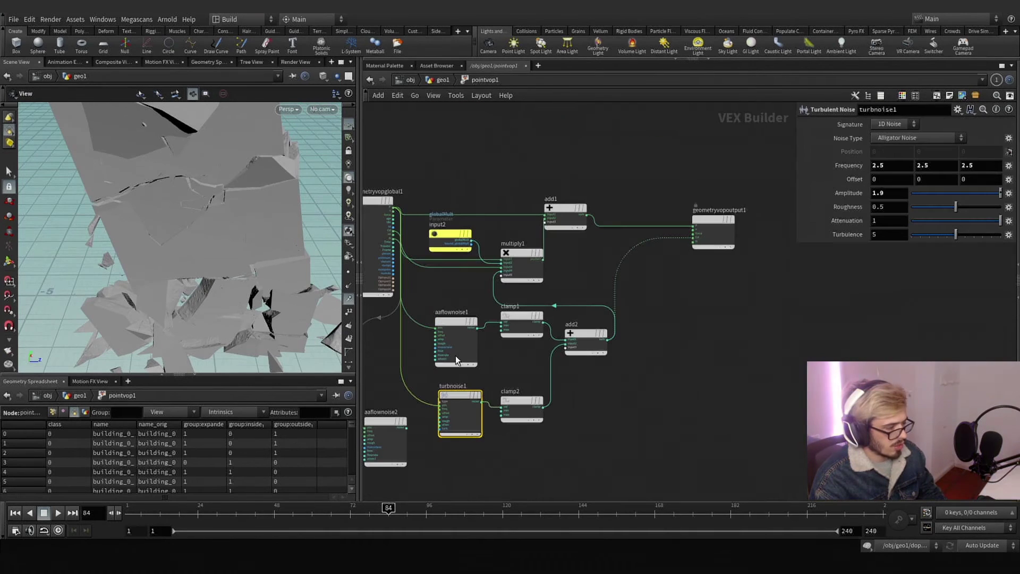
{"action": "mouse_move", "coordinate": [225, 308]}
{"action": "left_mouse_down"}
{"action": "mouse_move", "coordinate": [210, 297]}
{"action": "mouse_move", "coordinate": [224, 314]}
{"action": "left_mouse_up"}
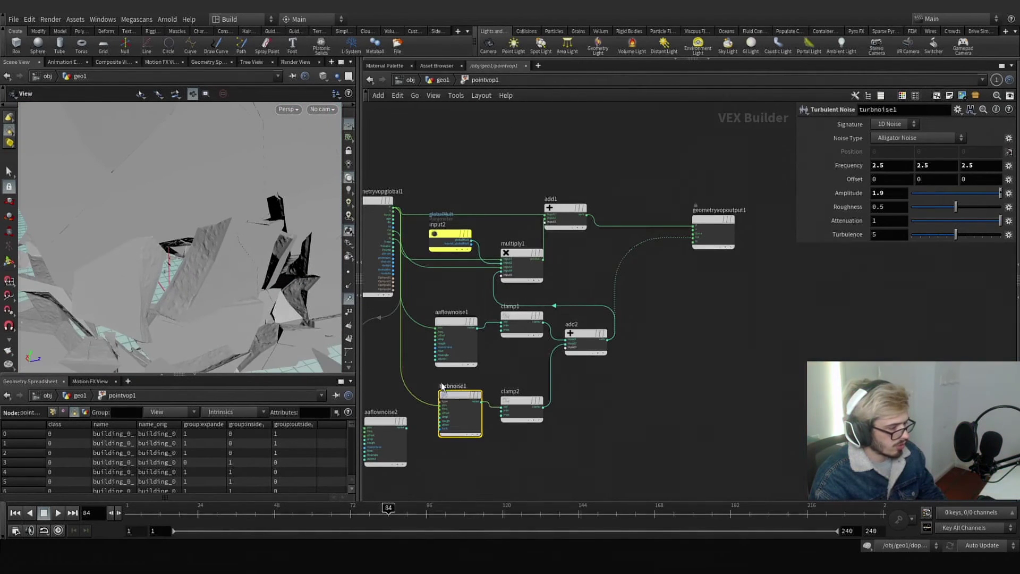
{"action": "left_click", "coordinate": [458, 347]}
{"action": "key", "text": "u"}
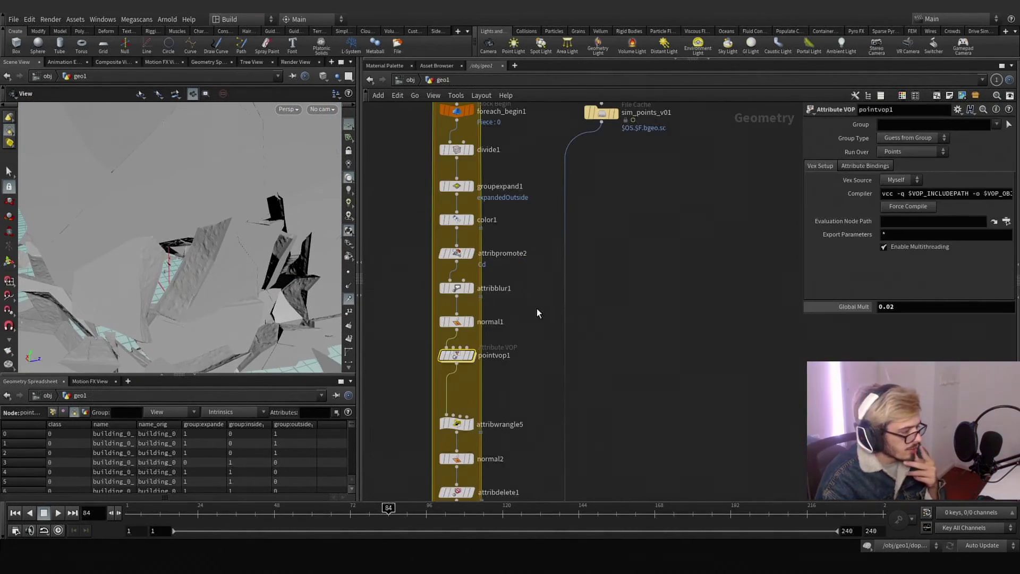
{"action": "left_click_drag", "start_coordinate": [202, 277], "coordinate": [243, 201]}
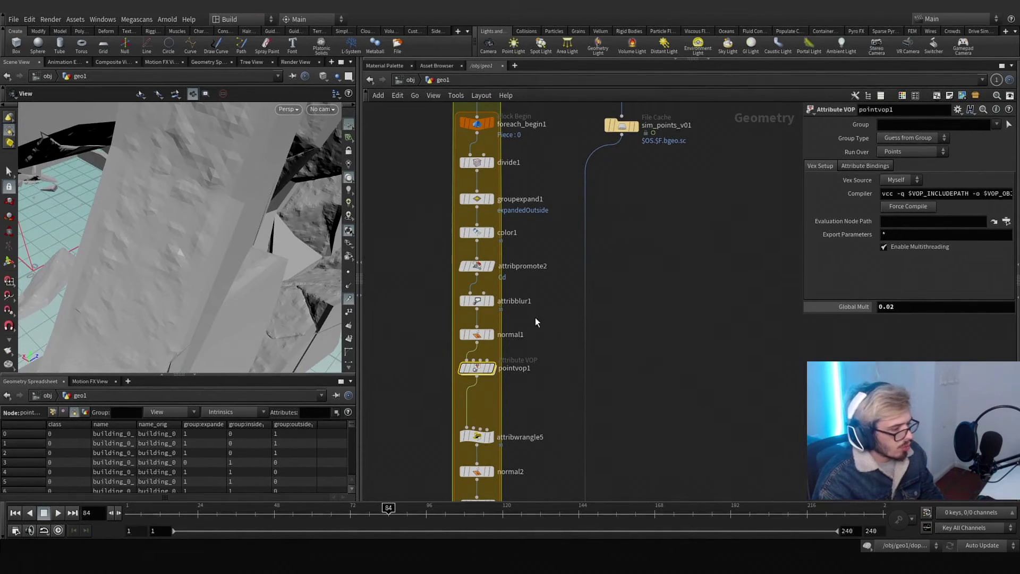
Insert an Attribute Blur between attribblur1 and normal1, blurring Cd with 9 iterations
{"action": "left_click", "coordinate": [467, 299]}
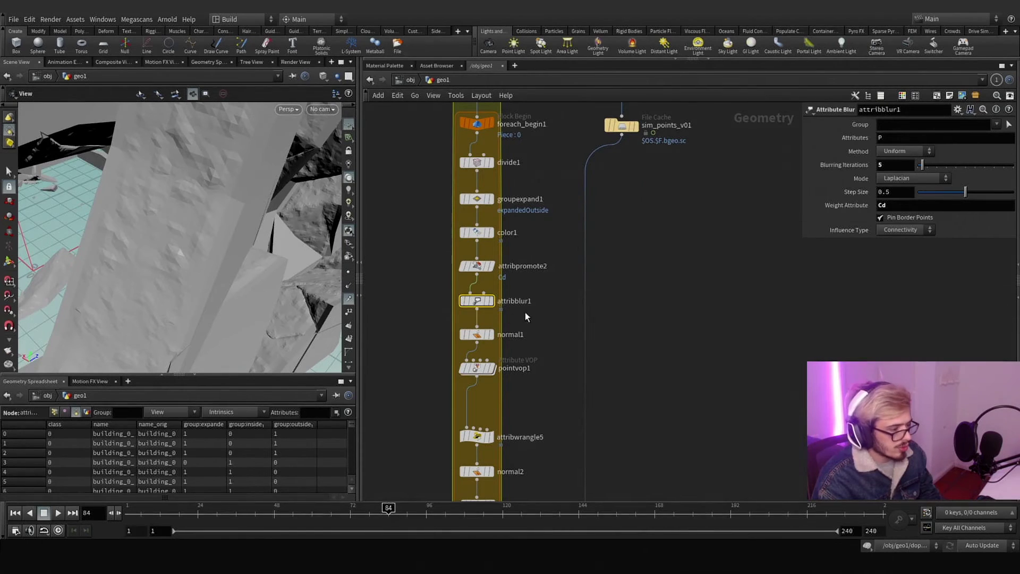
{"action": "key", "text": "Tab"}
{"action": "type", "text": "attrib"}
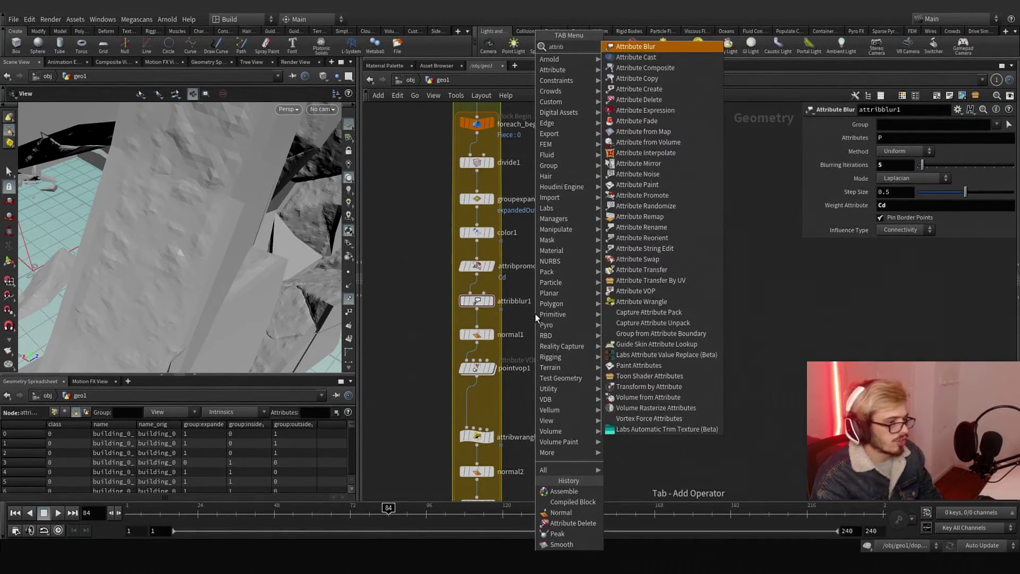
{"action": "key", "text": "Return"}
{"action": "left_click", "coordinate": [535, 314]}
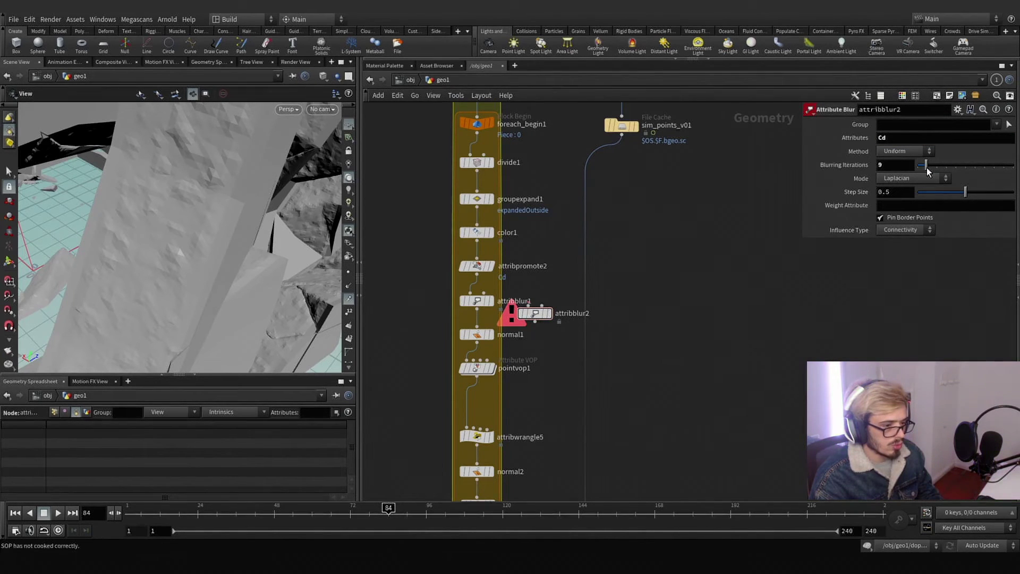
{"action": "left_click_drag", "start_coordinate": [534, 313], "coordinate": [481, 320]}
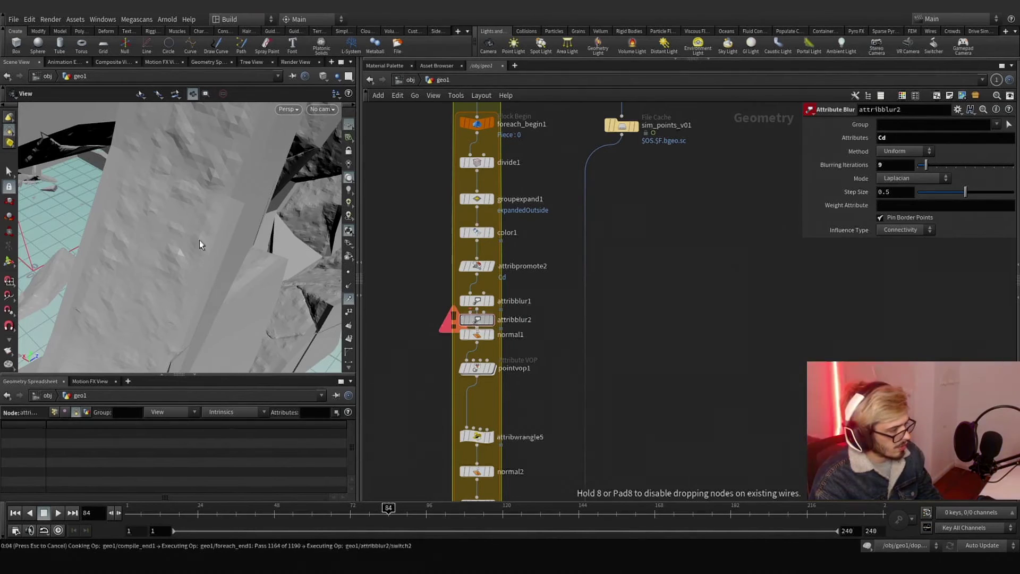
{"action": "mouse_move", "coordinate": [200, 240]}
{"action": "left_mouse_down"}
{"action": "mouse_move", "coordinate": [216, 221]}
{"action": "mouse_move", "coordinate": [223, 182]}
{"action": "mouse_move", "coordinate": [187, 228]}
{"action": "mouse_move", "coordinate": [191, 249]}
{"action": "mouse_move", "coordinate": [216, 237]}
{"action": "left_mouse_up"}
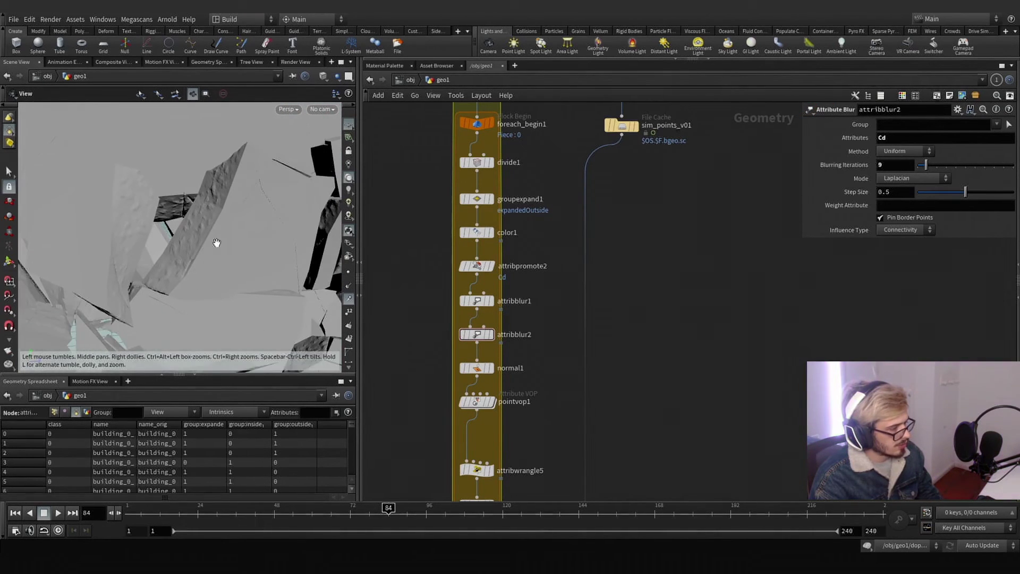
Display attribblur2's mask on a single piece and set its Blurring Iterations to 14
{"action": "left_click", "coordinate": [491, 334]}
{"action": "key", "text": "g"}
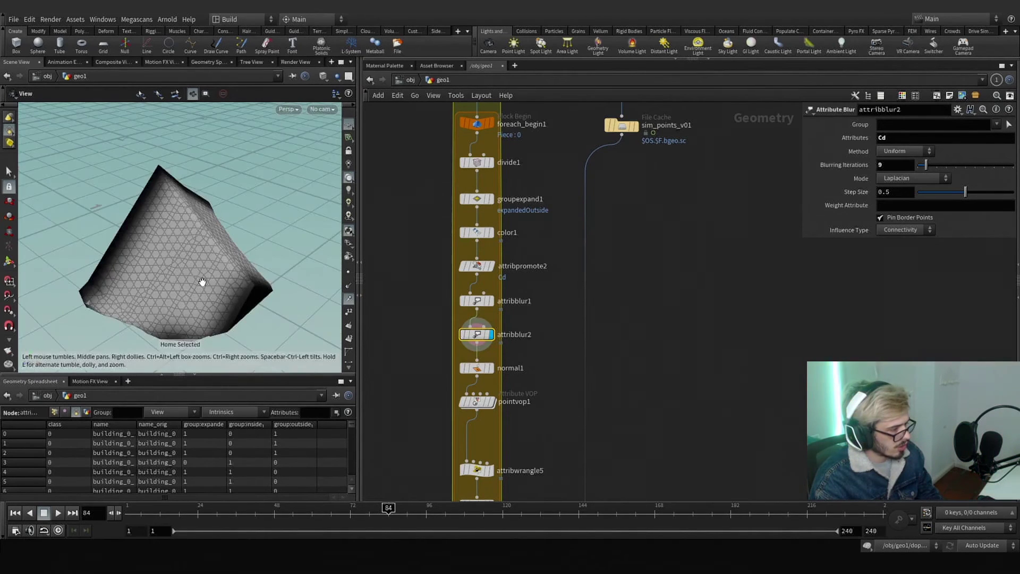
{"action": "left_click_drag", "start_coordinate": [202, 282], "coordinate": [208, 249]}
{"action": "left_click_drag", "start_coordinate": [928, 167], "coordinate": [932, 168]}
Display transformpieces1 again and inspect the displacement near the edges of the broken pieces
{"action": "scroll", "coordinate": [677, 359], "scroll_direction": "down", "scroll_amount": 3}
{"action": "middle_click_drag", "start_coordinate": [677, 358], "coordinate": [656, 156]}
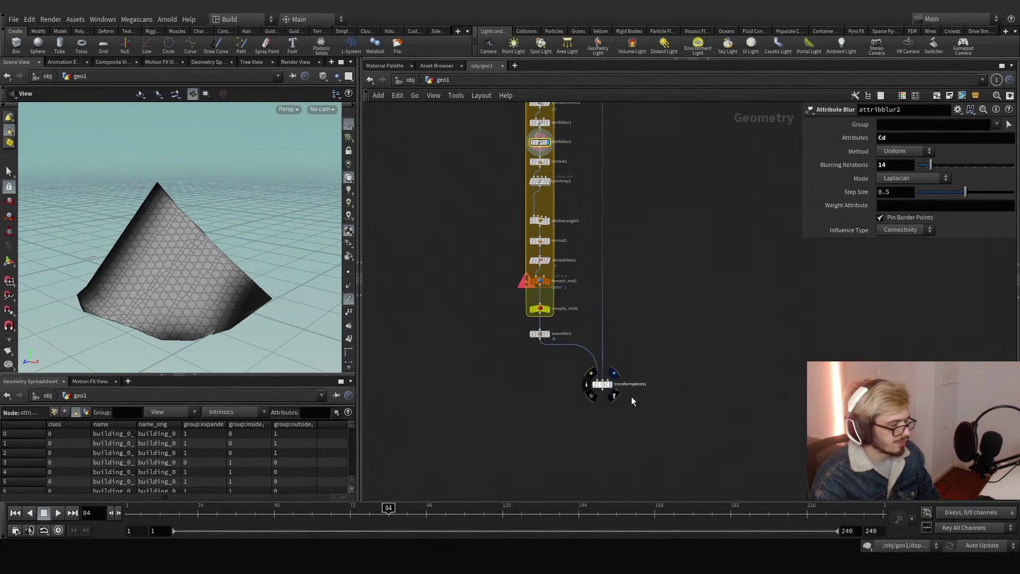
{"action": "left_click", "coordinate": [614, 374]}
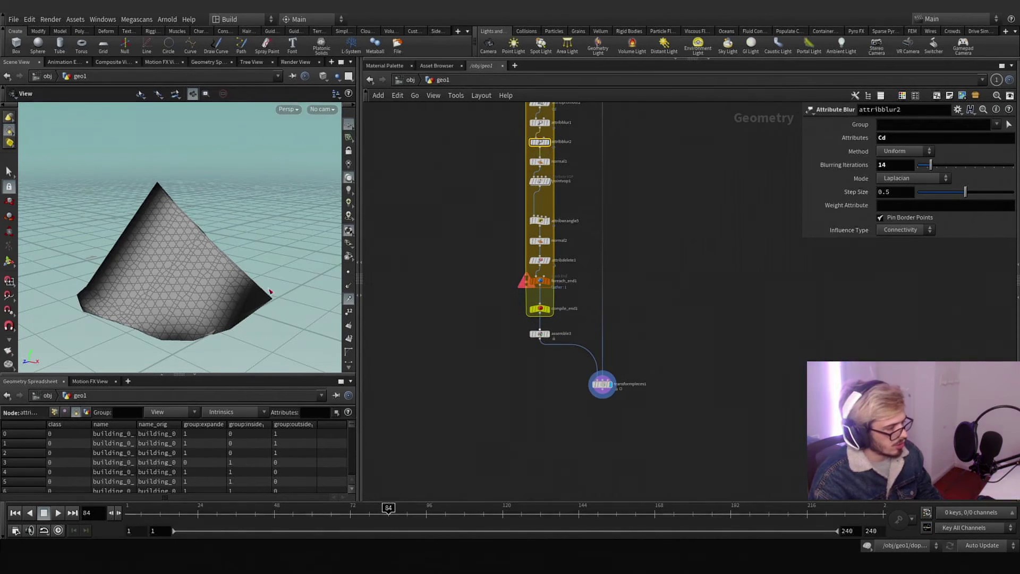
{"action": "left_click_drag", "start_coordinate": [229, 280], "coordinate": [190, 271]}
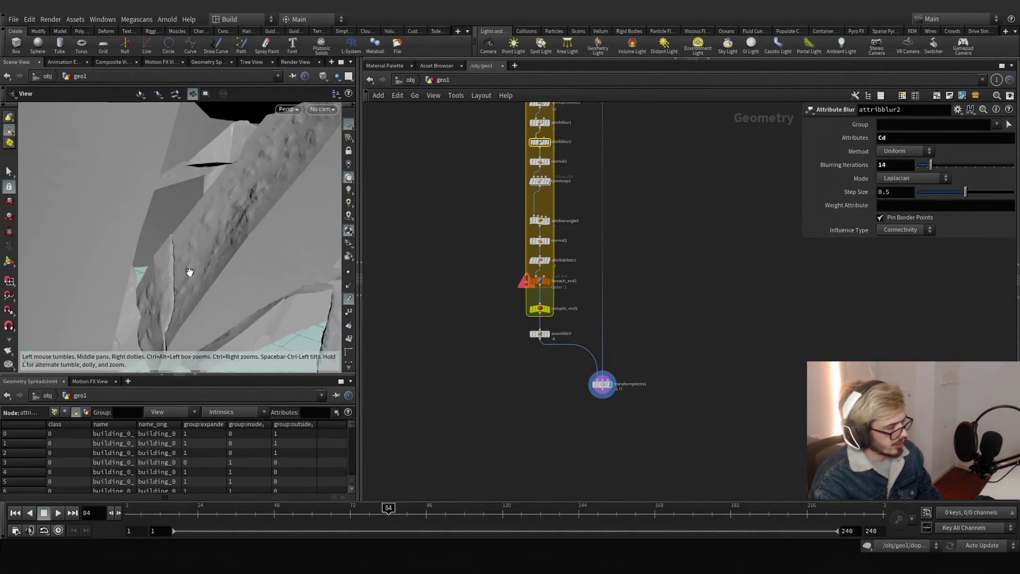
{"action": "middle_click_drag", "start_coordinate": [189, 271], "coordinate": [137, 357]}
{"action": "left_click_drag", "start_coordinate": [137, 357], "coordinate": [152, 276]}
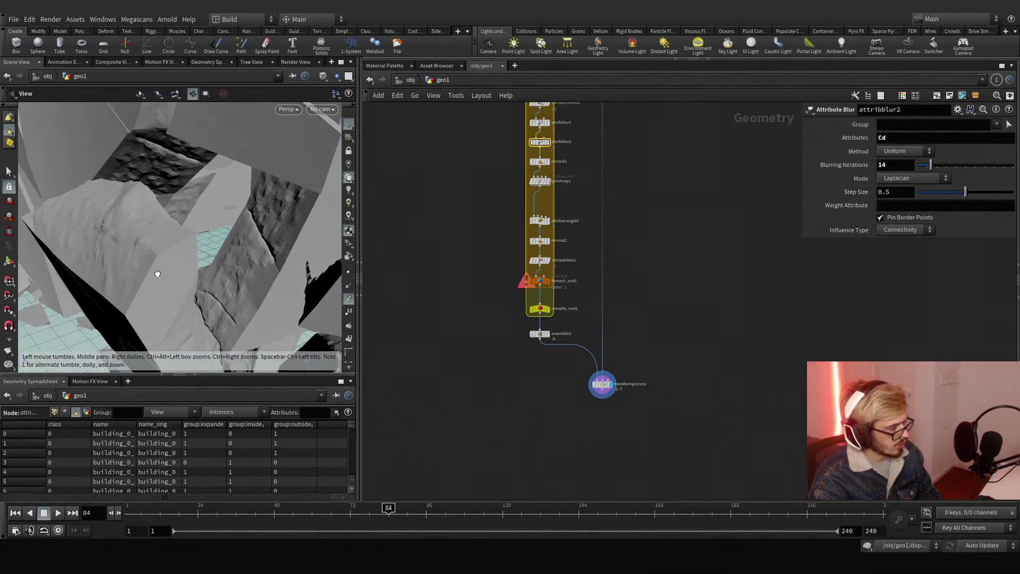
Set the amplitude of aaflownoise1 inside pointvop1 to 3
{"action": "scroll", "coordinate": [563, 298], "scroll_direction": "up", "scroll_amount": 5}
{"action": "double_click", "coordinate": [503, 284]}
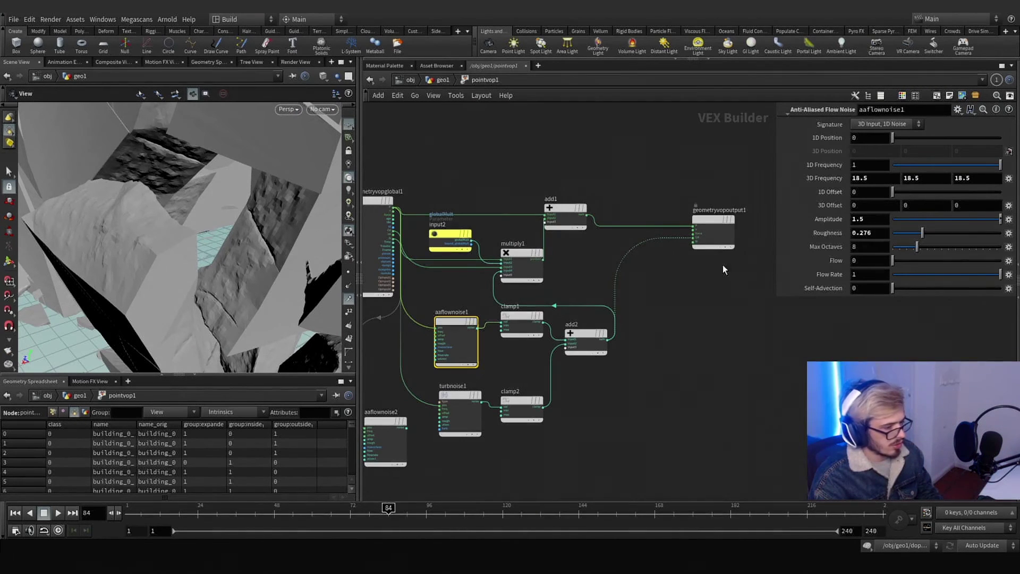
{"action": "double_click", "coordinate": [863, 219]}
{"action": "type", "text": "3"}
{"action": "key", "text": "Return"}
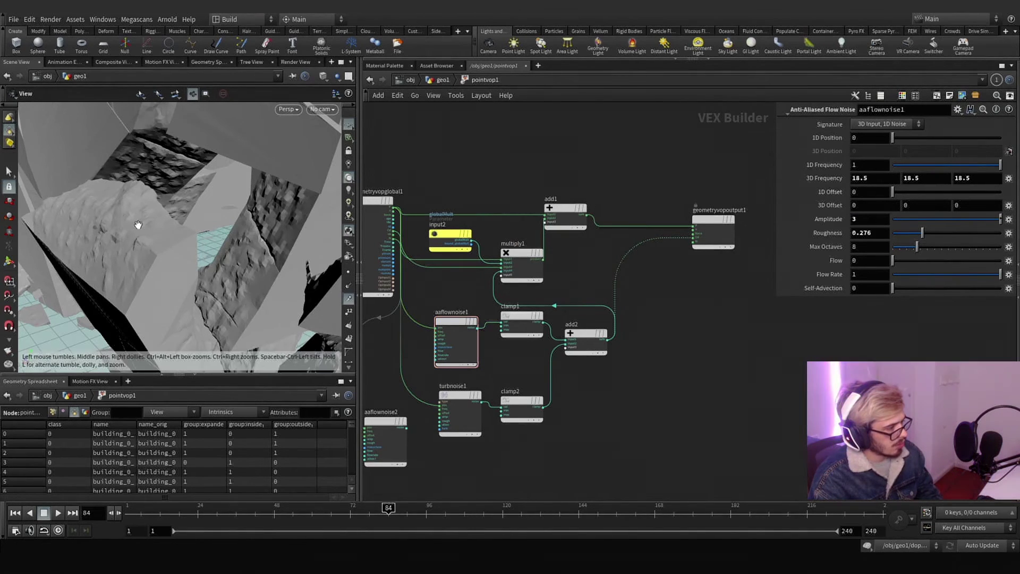
Set the roughness of aaflownoise1 to 0.4 and inspect the displaced pieces up close and across the building
{"action": "left_click", "coordinate": [458, 414]}
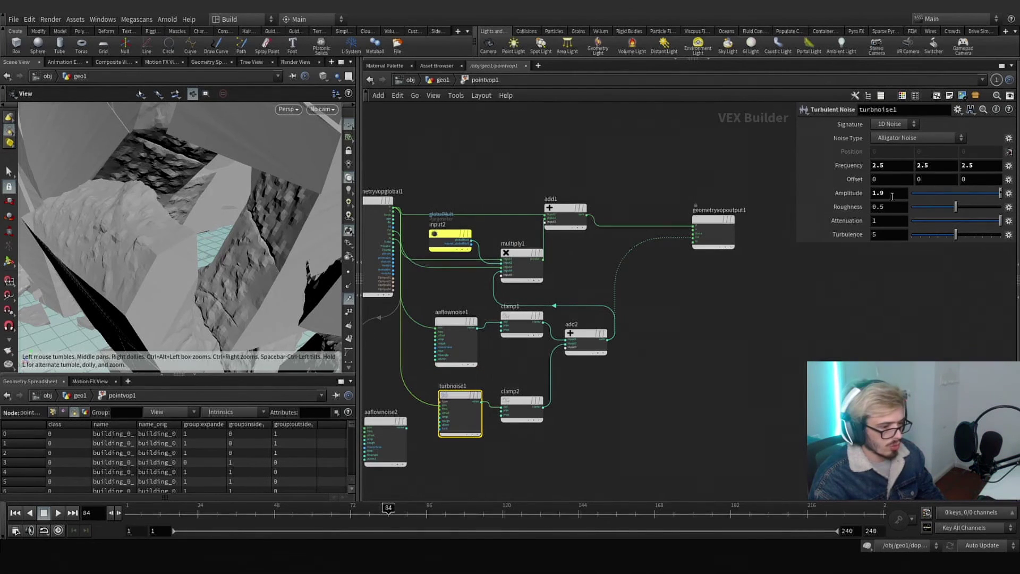
{"action": "left_click", "coordinate": [456, 343]}
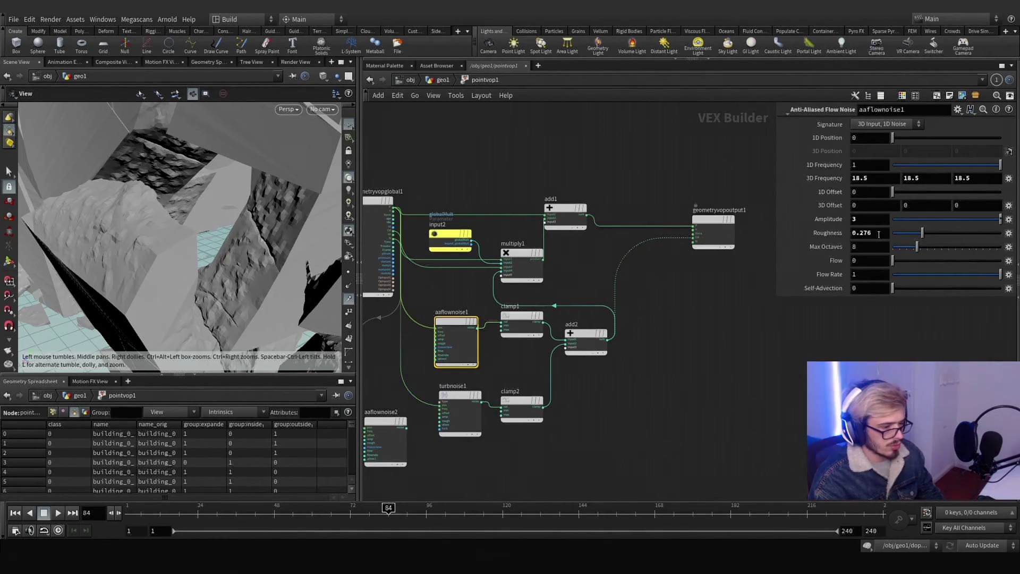
{"action": "double_click", "coordinate": [862, 232]}
{"action": "type", "text": ".4"}
{"action": "key", "text": "Return"}
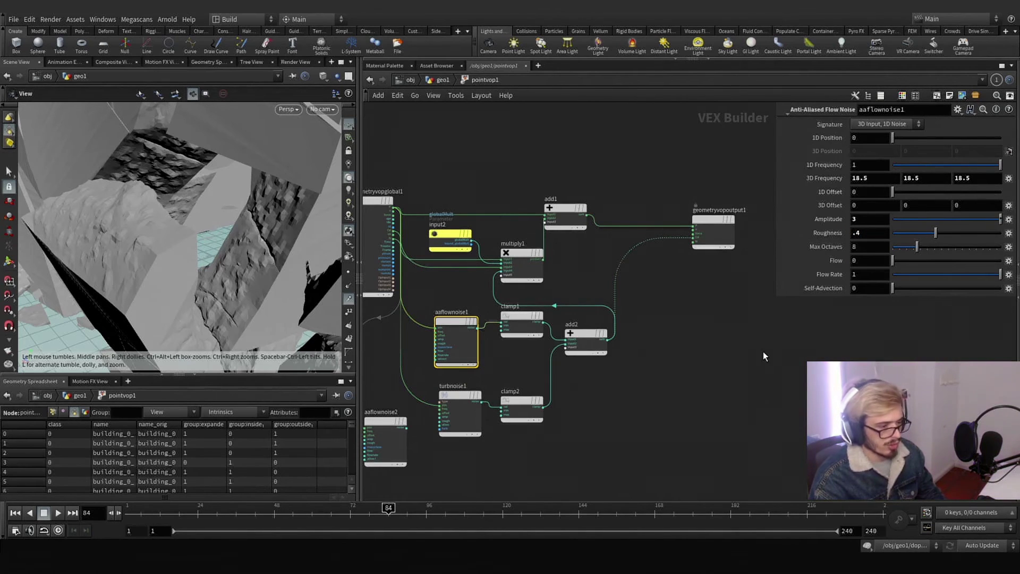
{"action": "left_click", "coordinate": [323, 79]}
{"action": "left_click", "coordinate": [342, 174]}
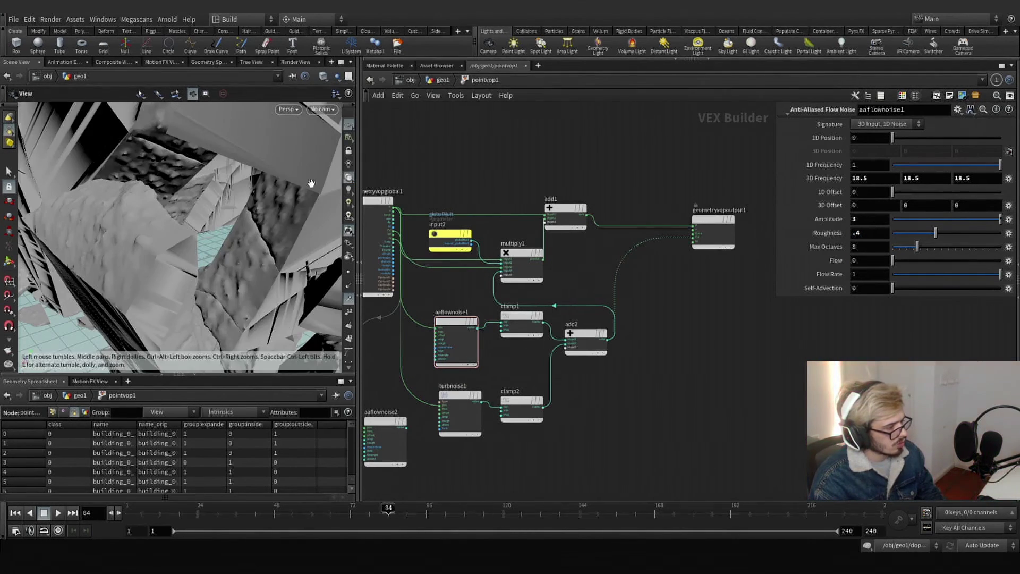
{"action": "left_click_drag", "start_coordinate": [143, 234], "coordinate": [277, 281]}
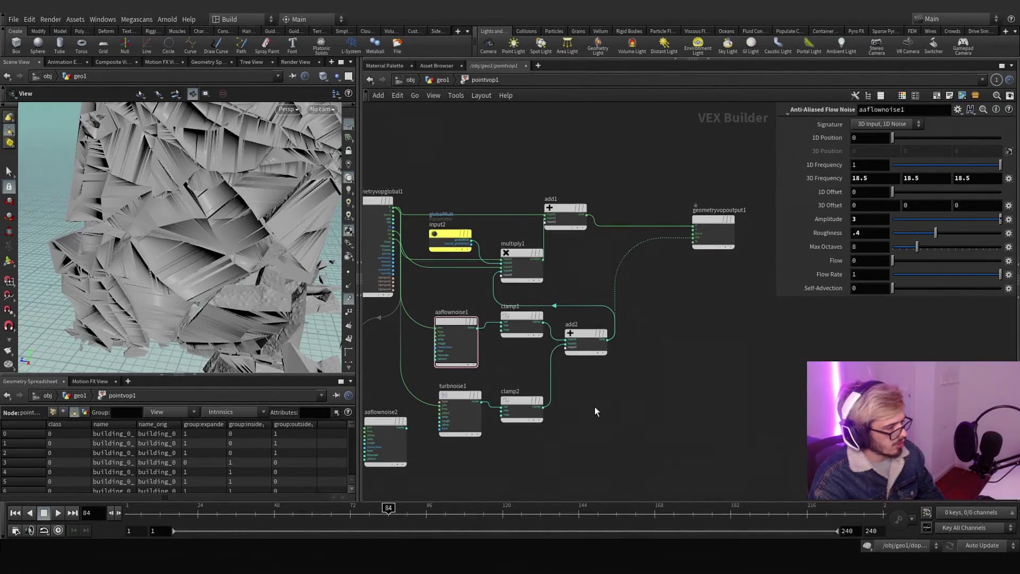
Return to the geo1 network and check which element type normal1 adds its normals to
{"action": "left_click", "coordinate": [429, 80]}
{"action": "middle_click_drag", "start_coordinate": [437, 306], "coordinate": [404, 304]}
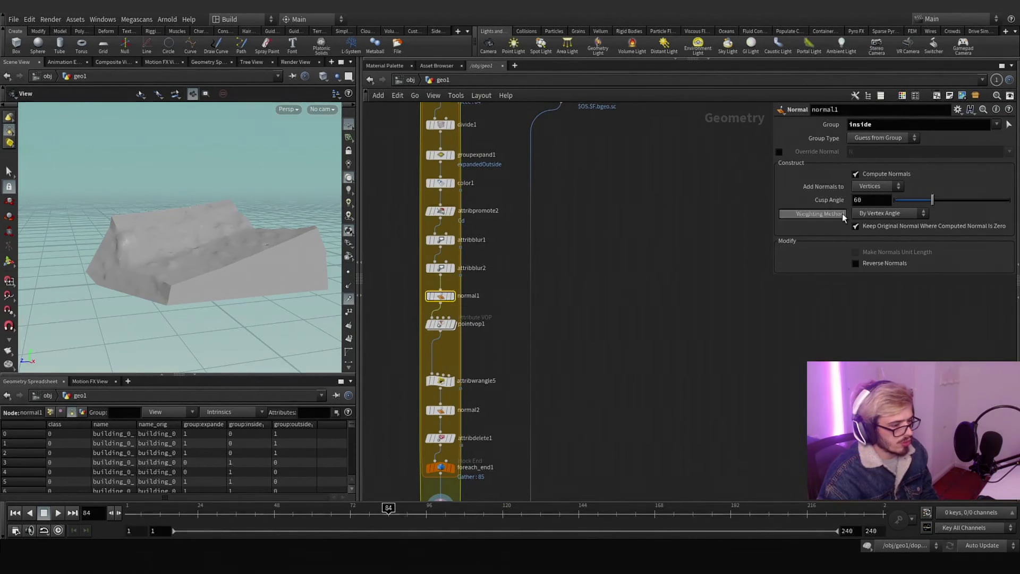
{"action": "left_click", "coordinate": [879, 185]}
{"action": "left_click", "coordinate": [865, 187]}
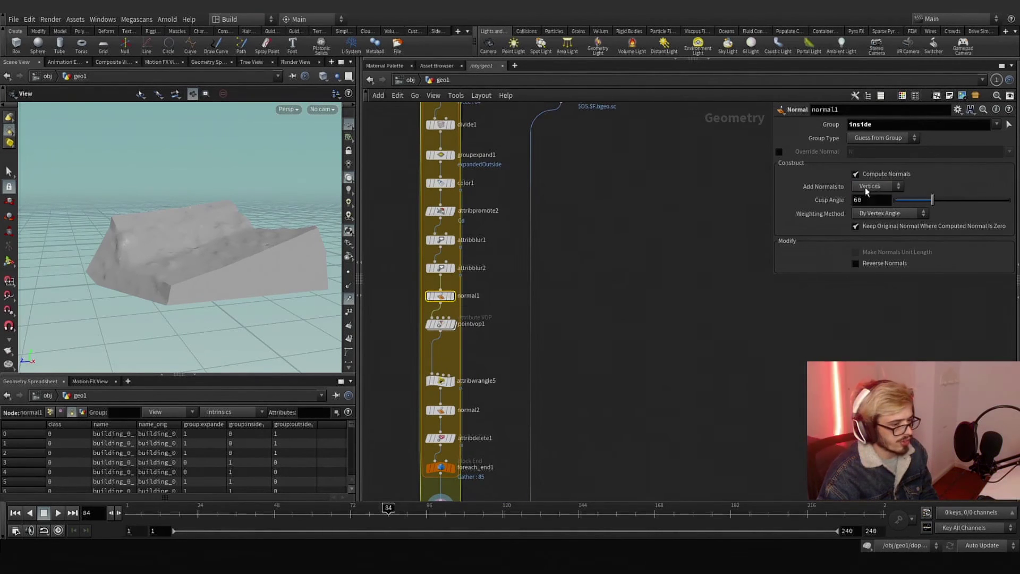
{"action": "middle_click_drag", "start_coordinate": [586, 337], "coordinate": [615, 269]}
{"action": "middle_click_drag", "start_coordinate": [518, 227], "coordinate": [513, 272]}
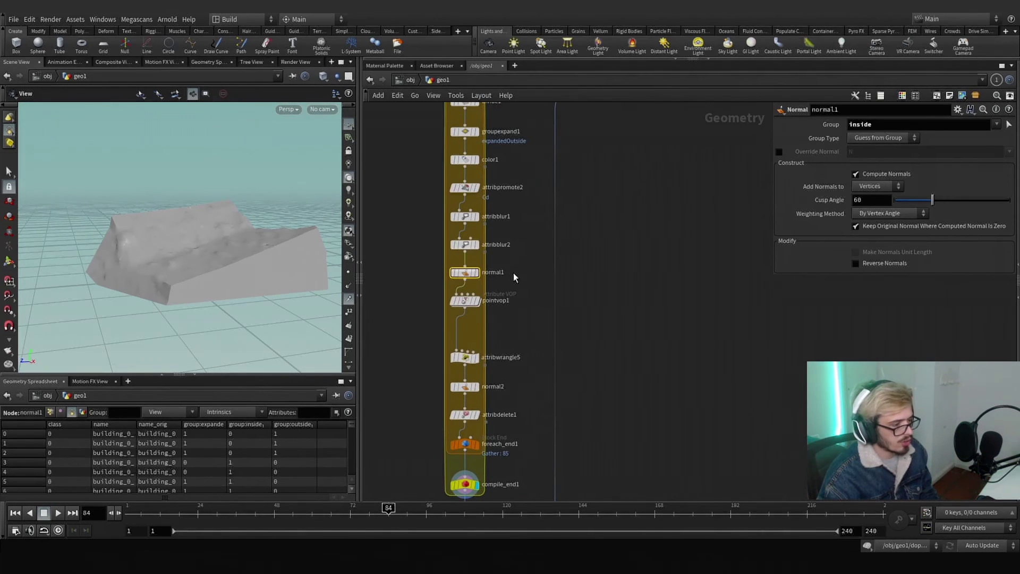
Try adding normal1's normals to Points on the displayed piece, and switch the option back to Vertices
{"action": "left_click", "coordinate": [877, 186]}
{"action": "left_click", "coordinate": [869, 197]}
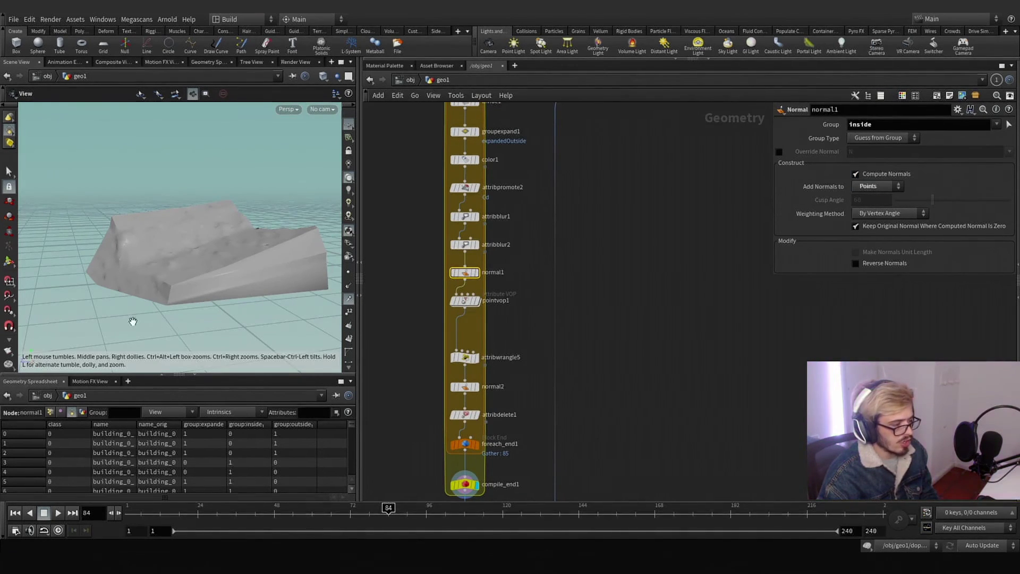
{"action": "left_click", "coordinate": [862, 188]}
{"action": "left_click", "coordinate": [864, 208]}
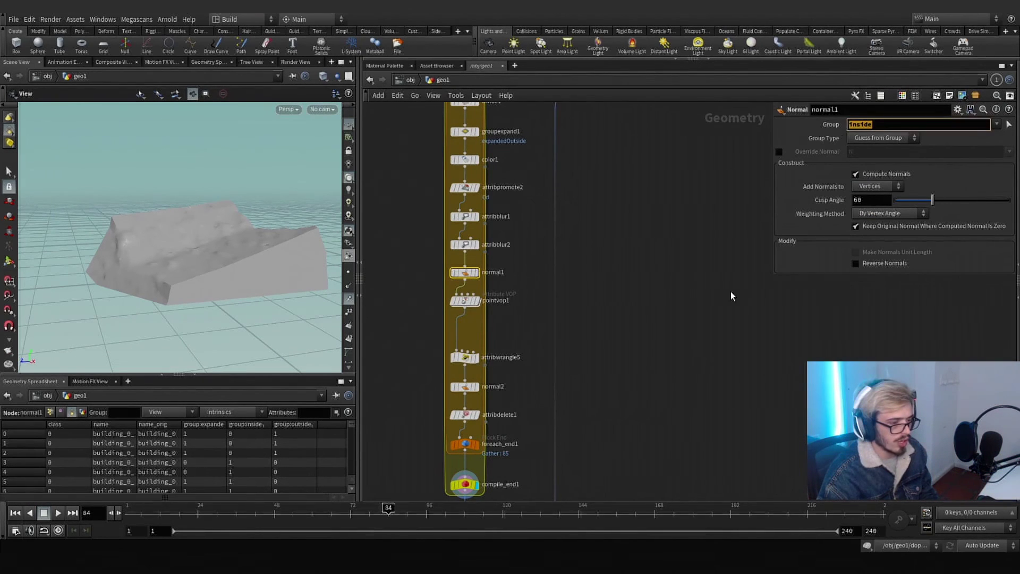
Display normal2 after attribwrangle5, clear its group and re-enter inside
{"action": "middle_click_drag", "start_coordinate": [505, 459], "coordinate": [525, 380]}
{"action": "left_click", "coordinate": [495, 310]}
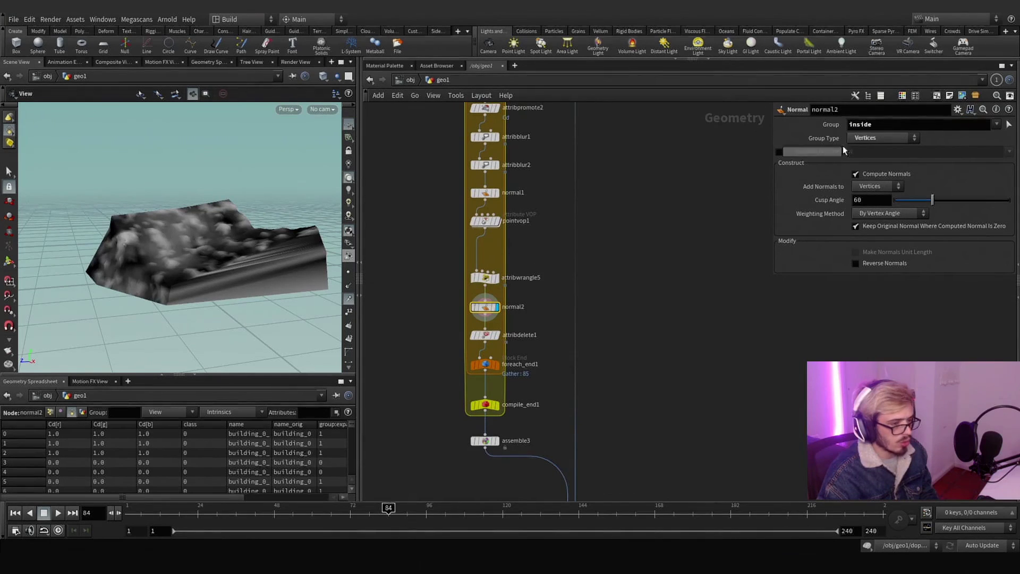
{"action": "key", "text": "BackSpace"}
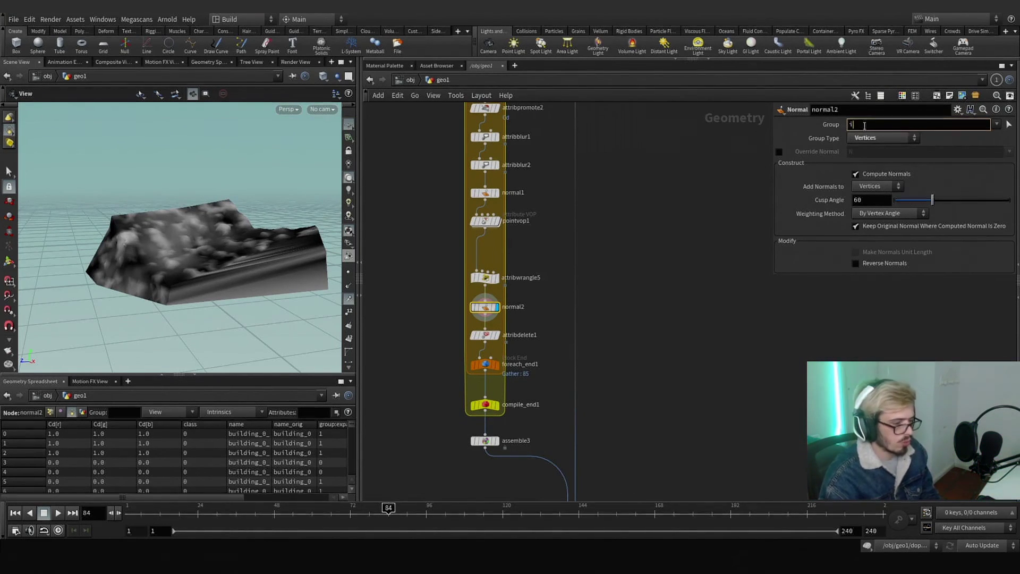
{"action": "type", "text": "inside"}
{"action": "key", "text": "Return"}
Display attribdelete1's output and clear the group of normal2
{"action": "left_click", "coordinate": [496, 335]}
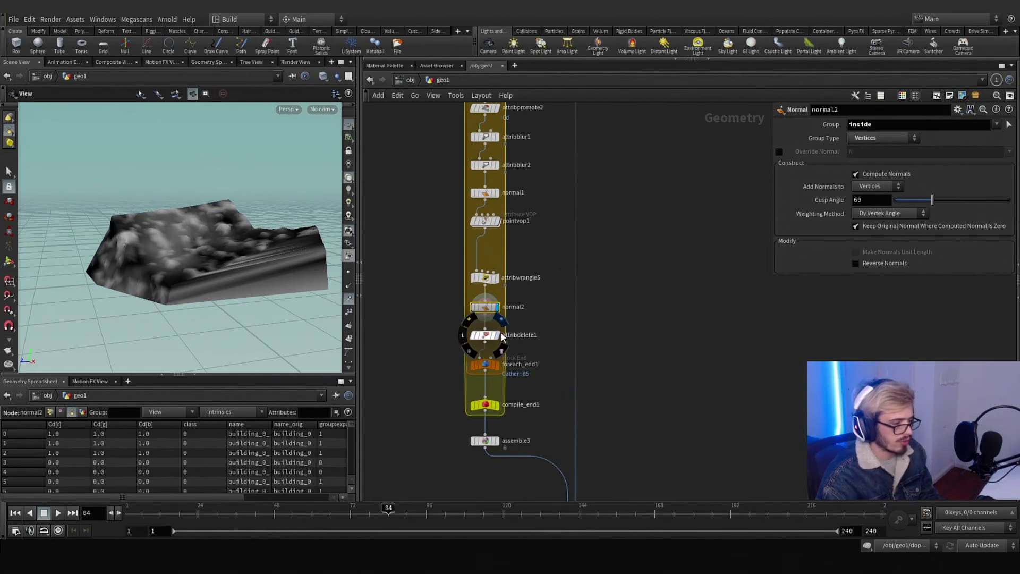
{"action": "left_click_drag", "start_coordinate": [890, 125], "coordinate": [807, 118]}
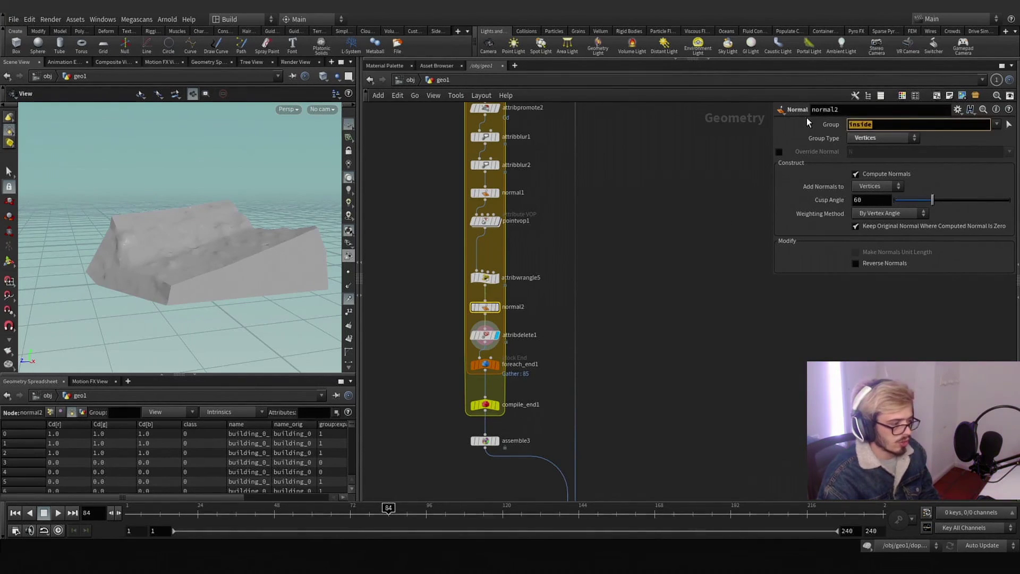
{"action": "key", "text": "BackSpace"}
{"action": "key", "text": "Return"}
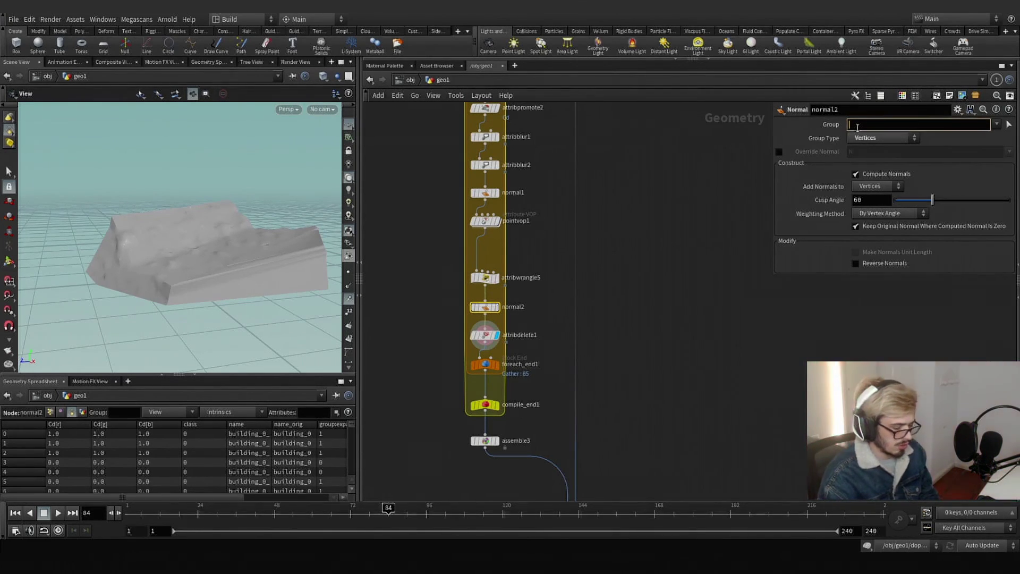